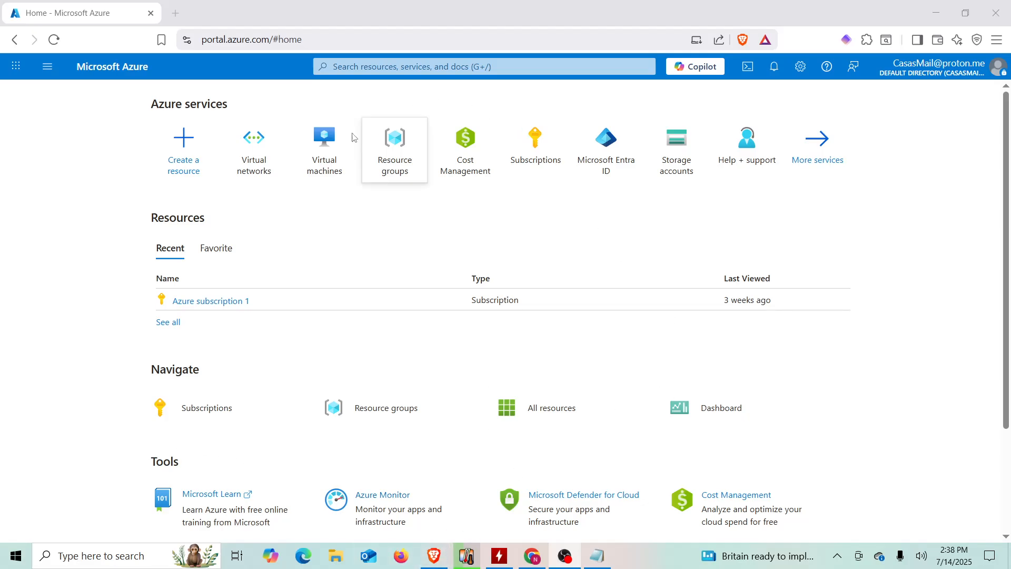
- Search the portal for 'resou' and open the Resource groups page
left_click(383, 67)
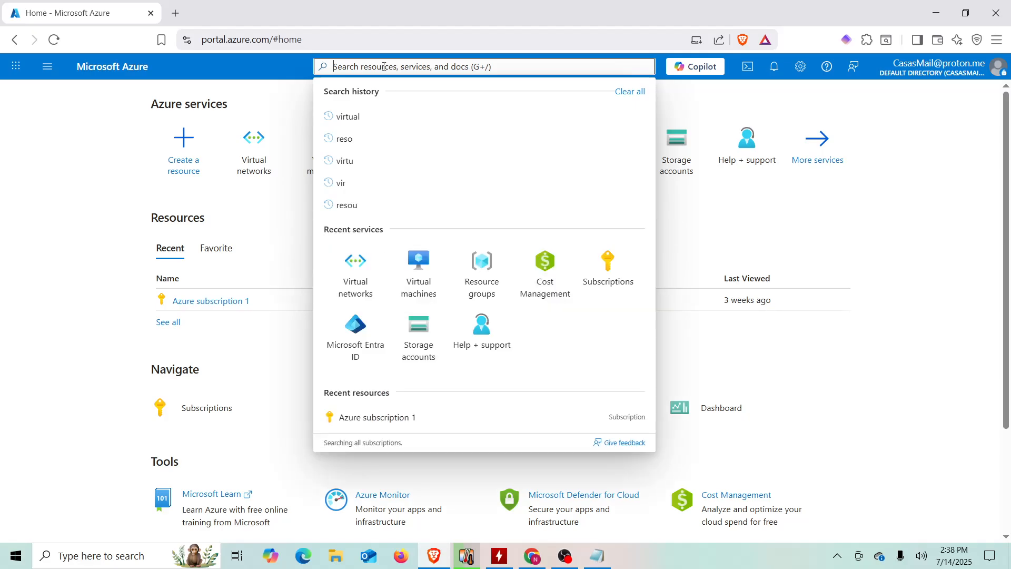
type("resou")
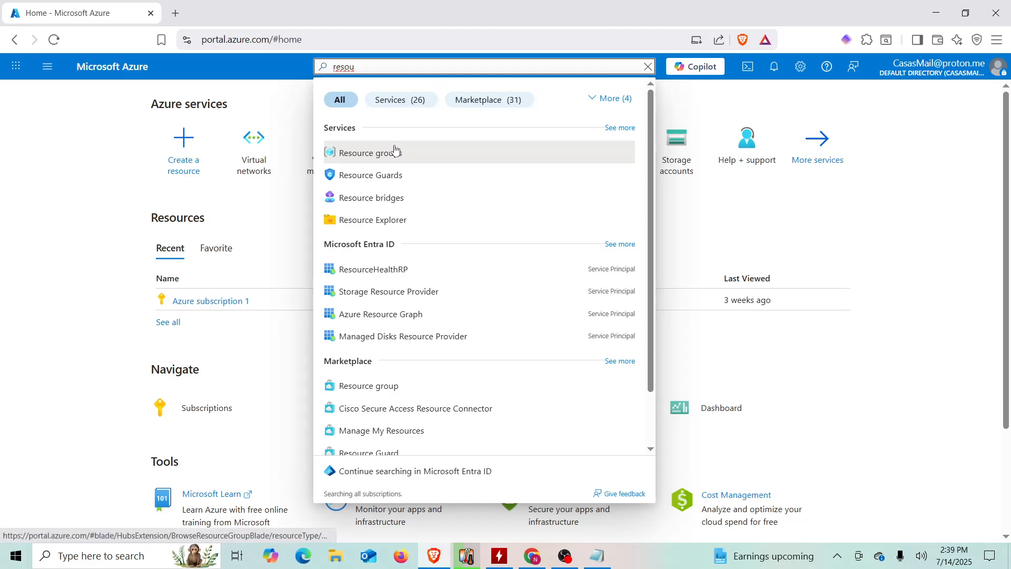
left_click(394, 153)
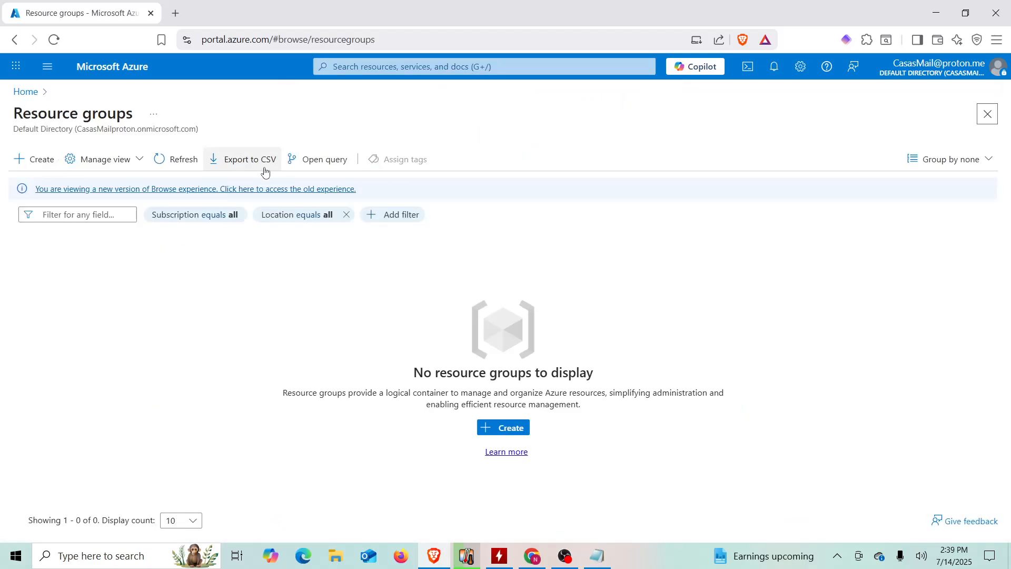
- Create resource group 'Active-Directory-Lab' in (US) East US 2 via Review + create
left_click(508, 435)
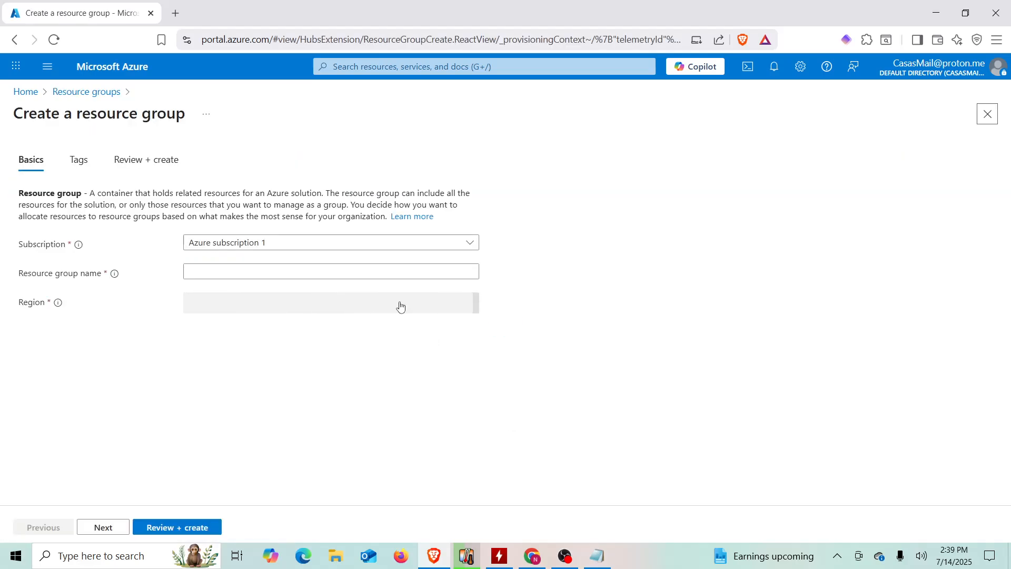
left_click(329, 273)
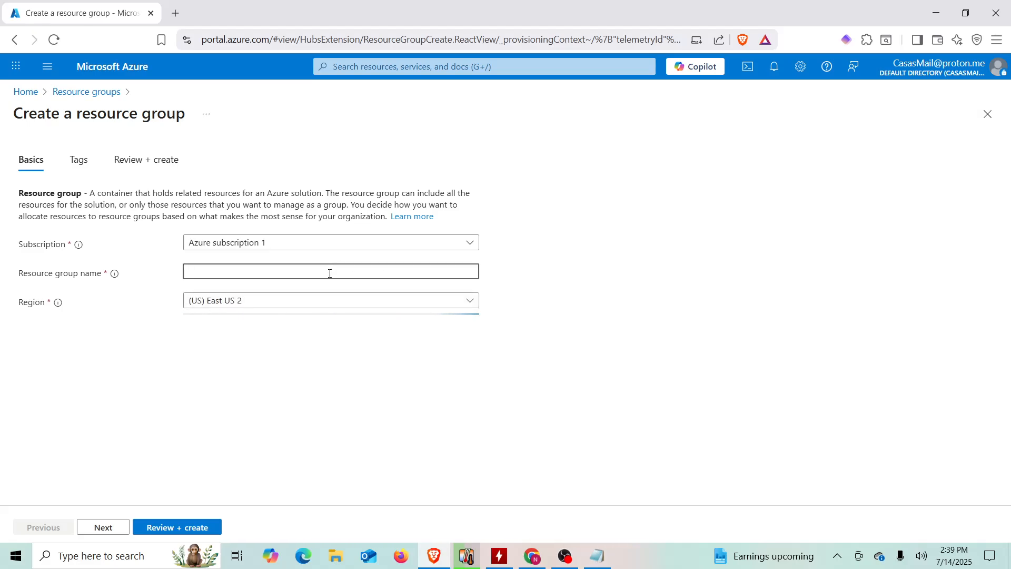
type("Ac")
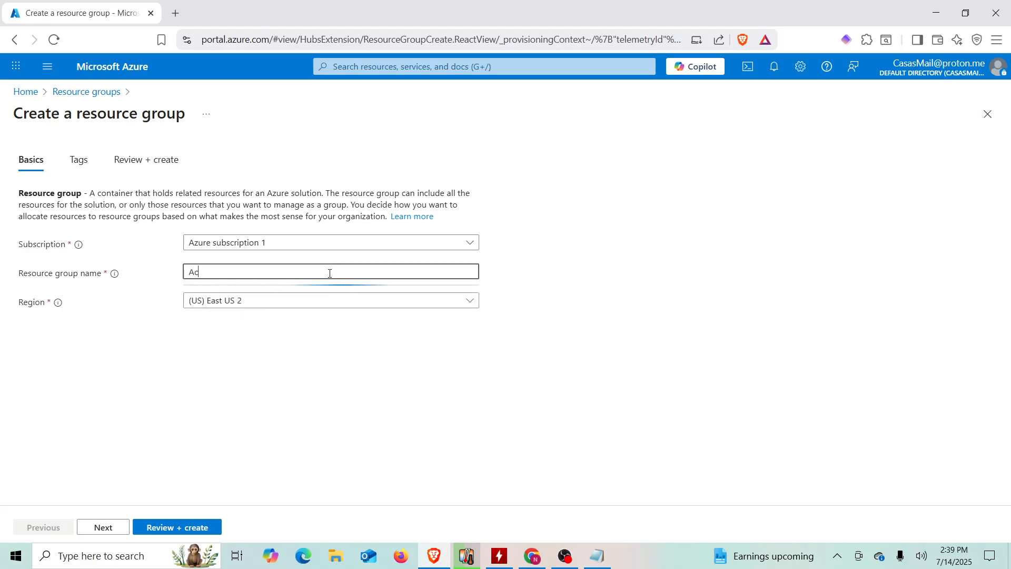
type("tive-Directory-Lab")
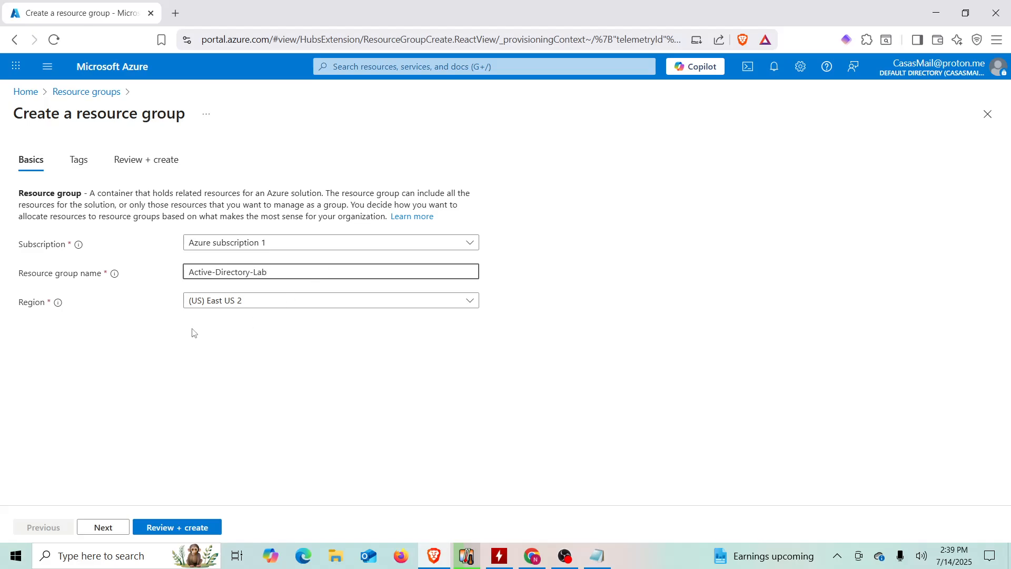
left_click(155, 335)
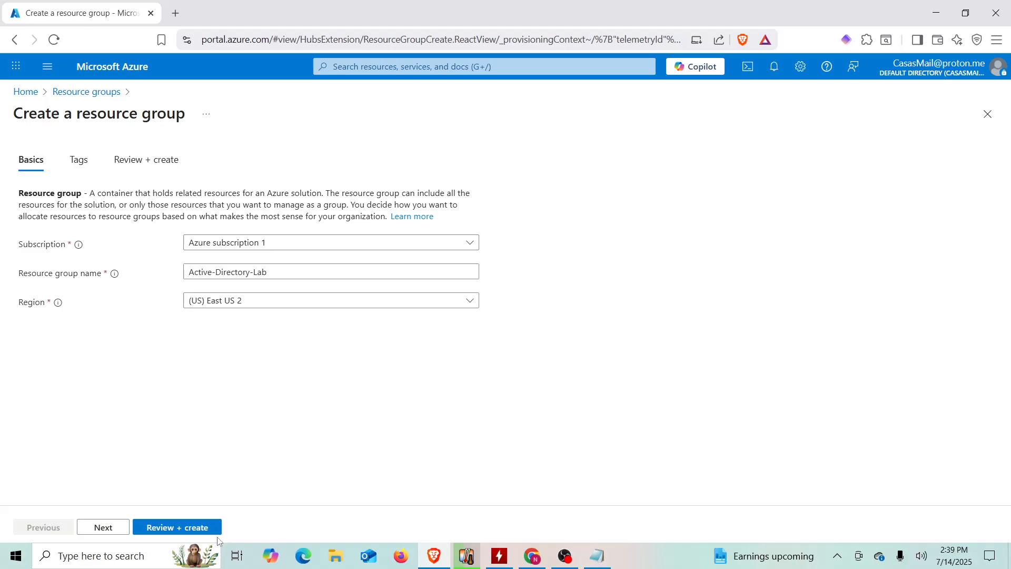
left_click(181, 529)
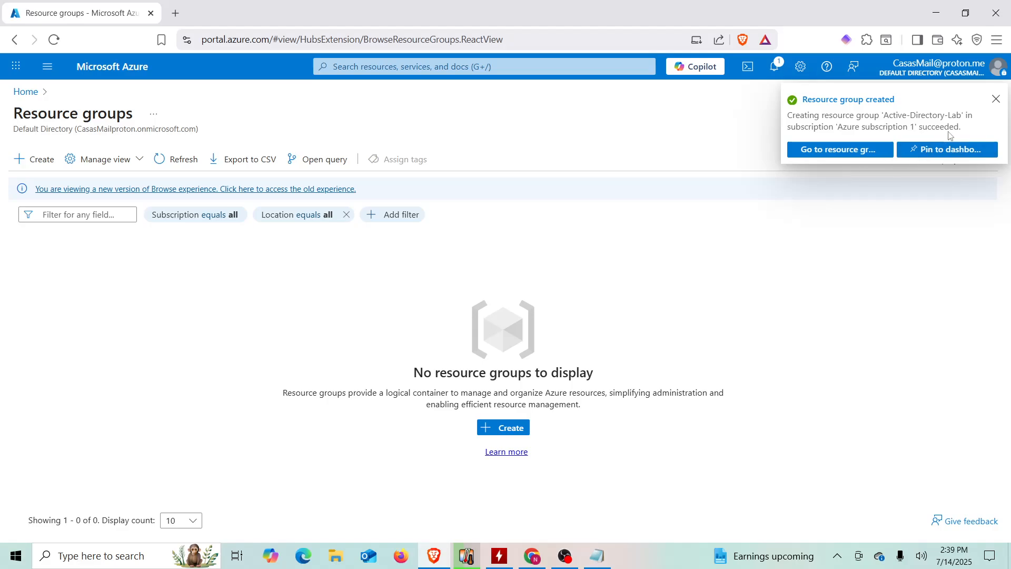
- Dismiss the notification, verify Active-Directory-Lab is listed under Resource groups, and return Home
left_click(994, 100)
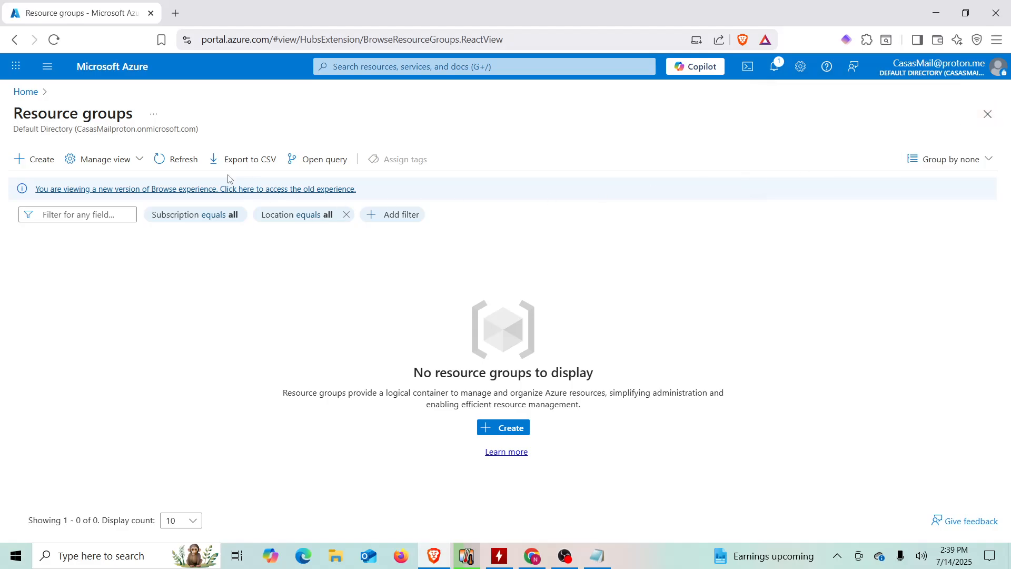
left_click(31, 95)
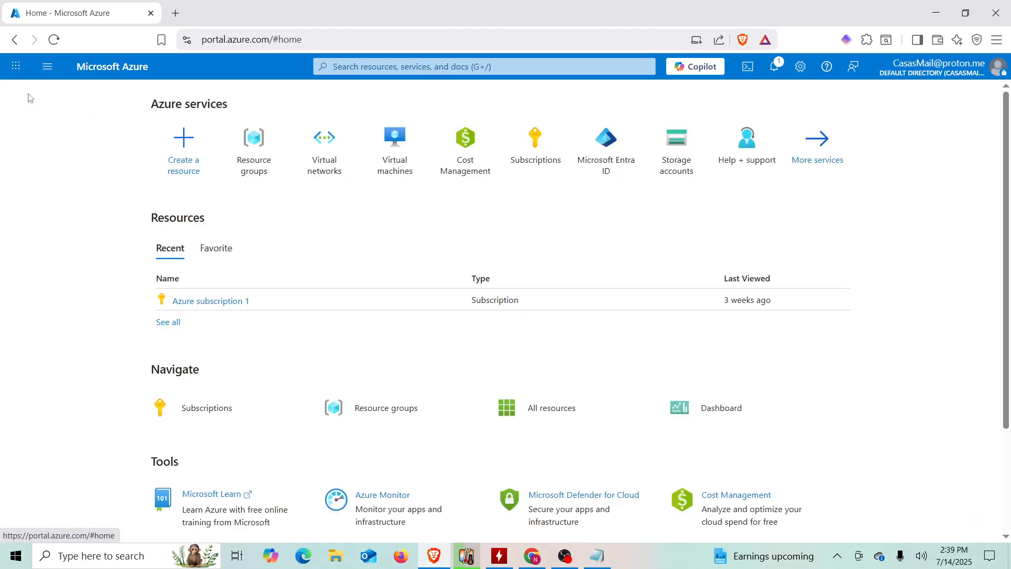
left_click(257, 174)
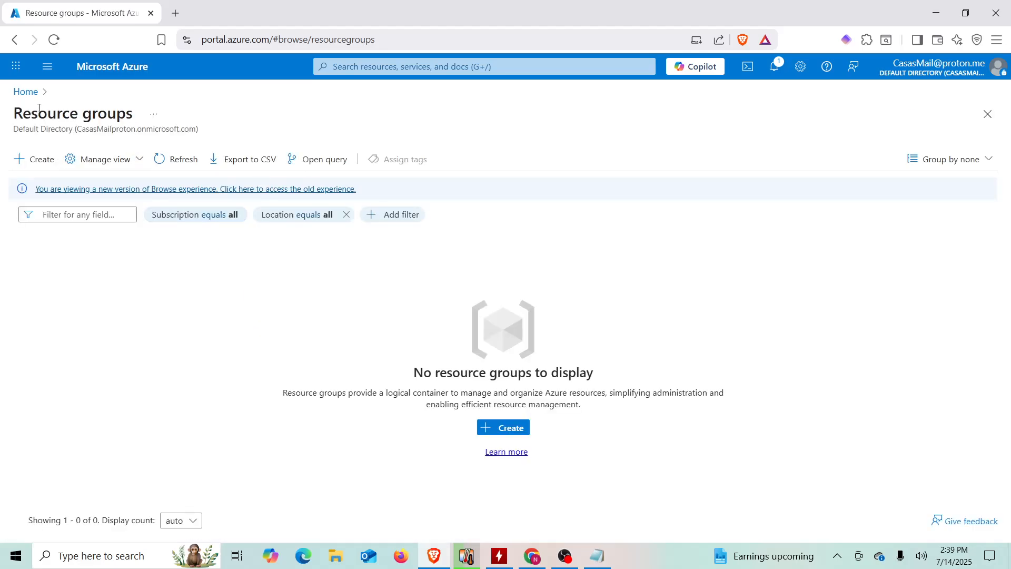
left_click(27, 91)
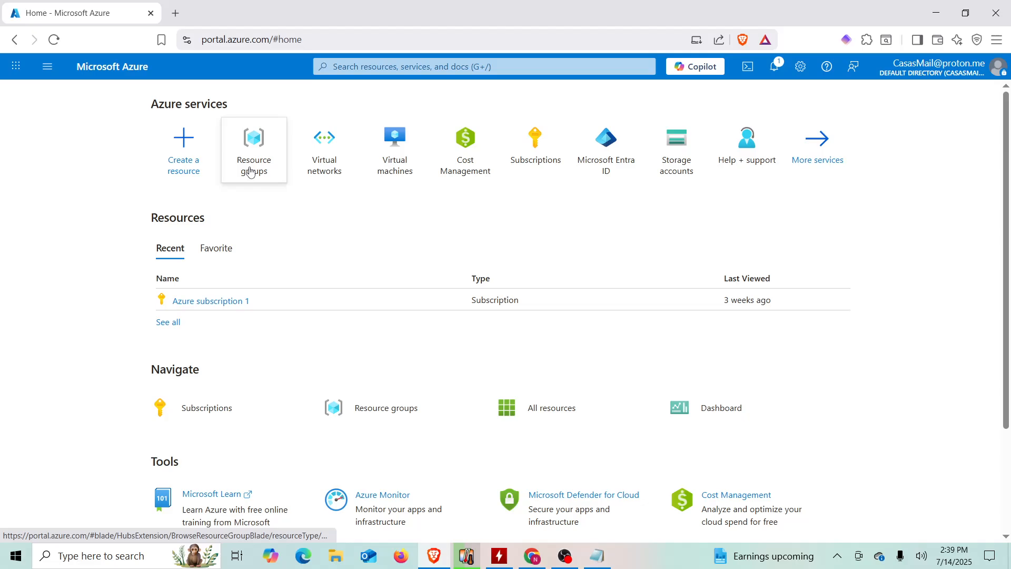
mouse_move(250, 172)
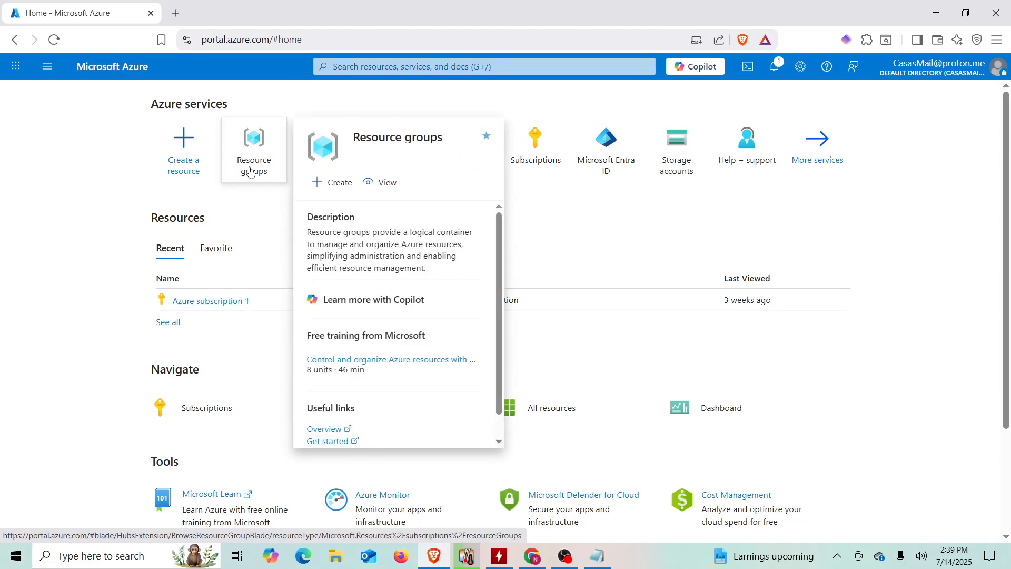
left_click(250, 172)
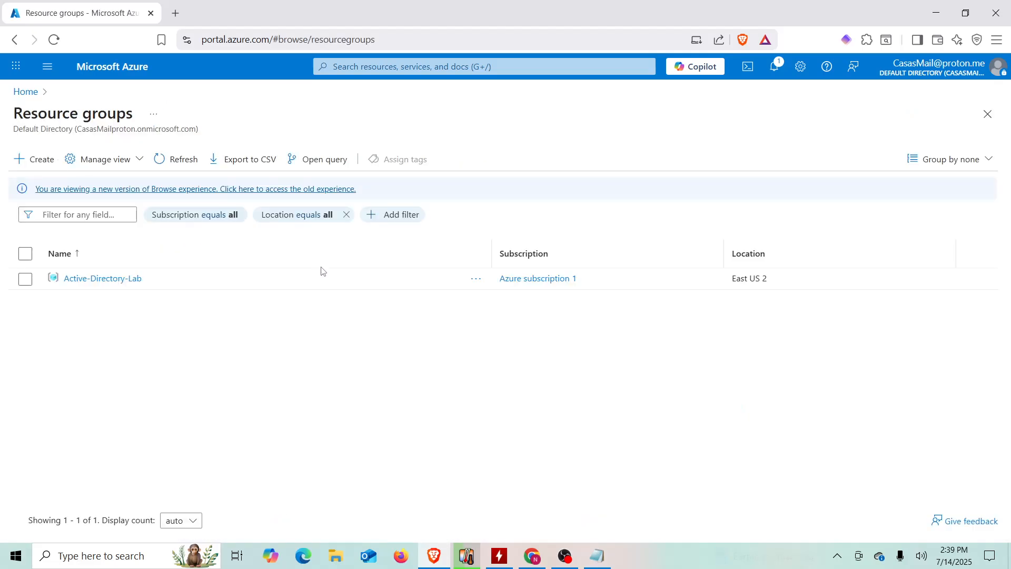
left_click(27, 92)
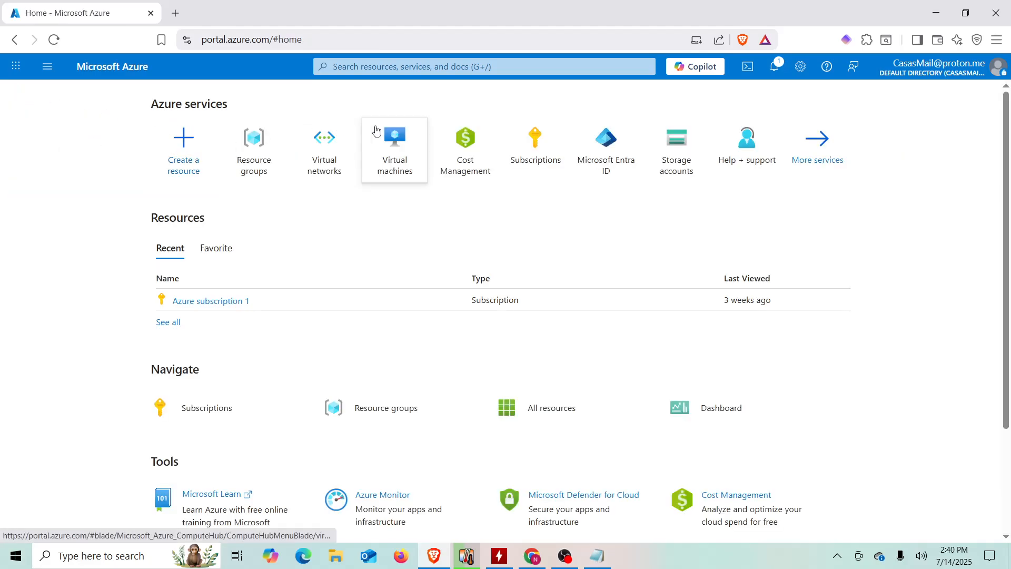
- Search 'virt', open Virtual networks, and start a new virtual network
mouse_move(298, 183)
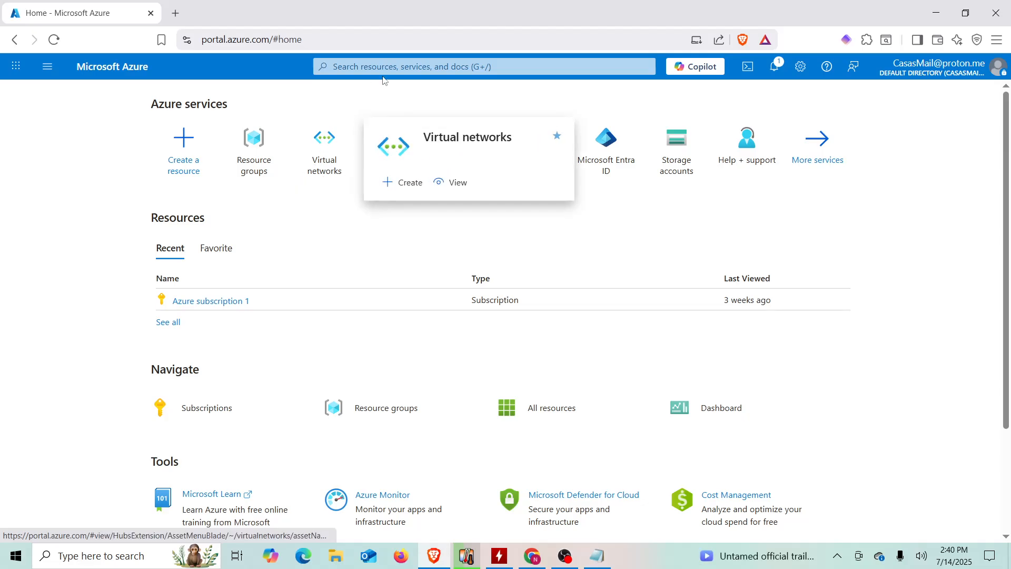
left_click(386, 72)
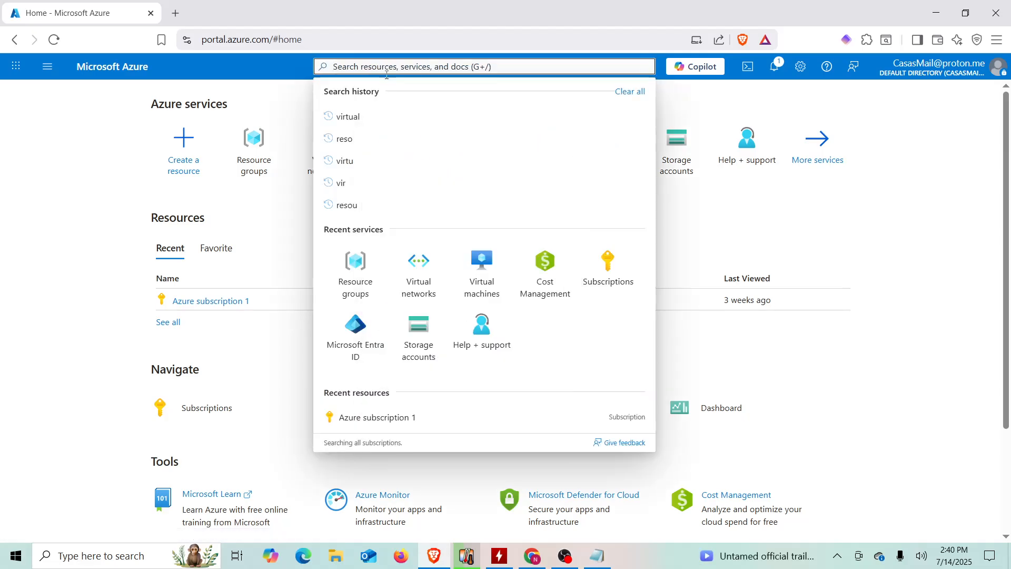
type("virt")
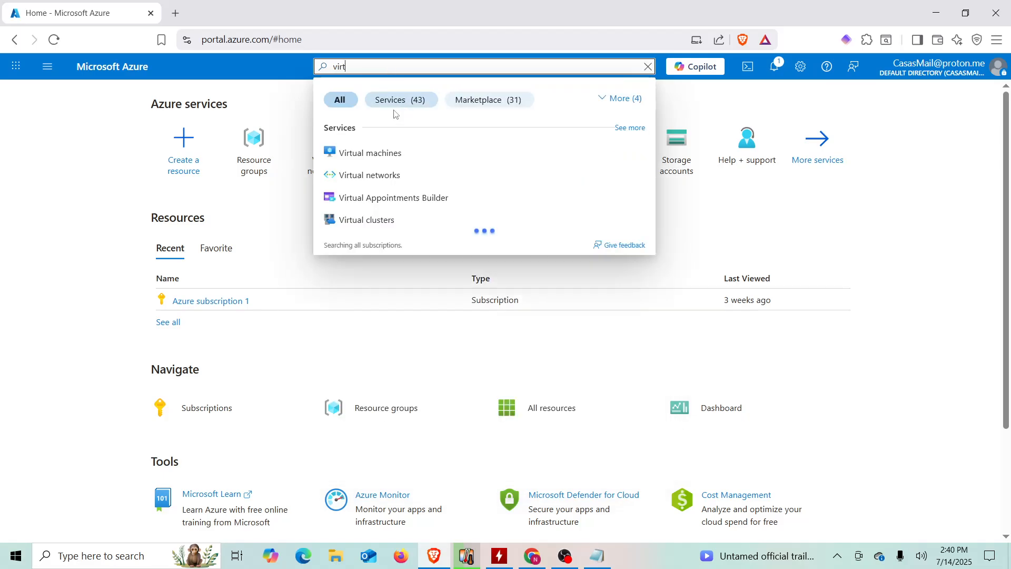
left_click(370, 173)
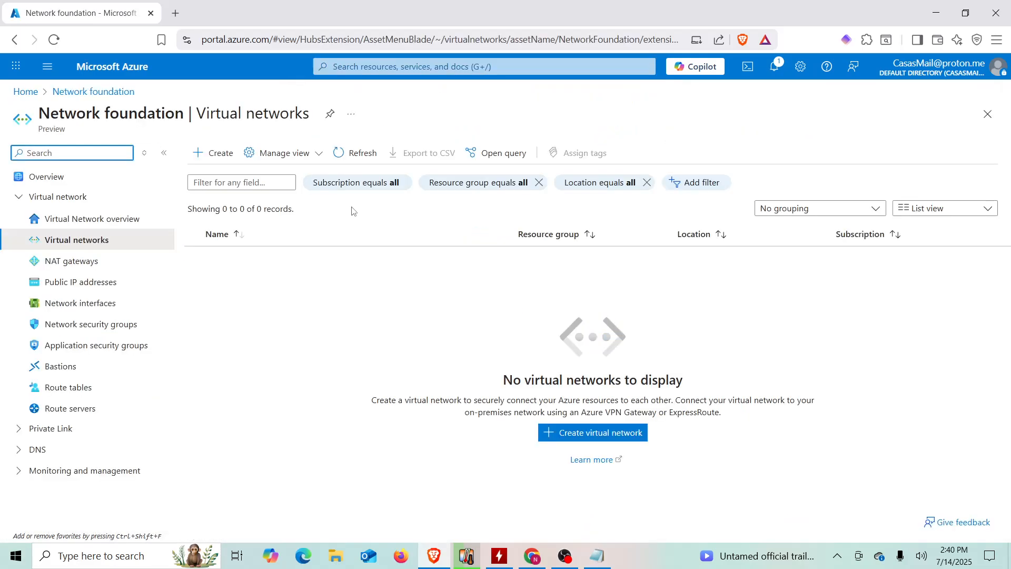
left_click(578, 434)
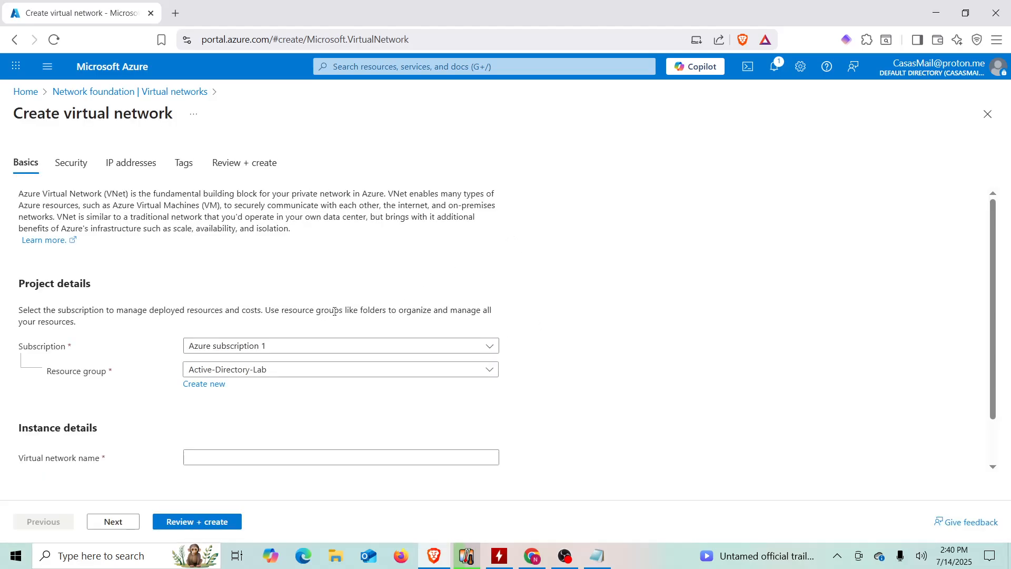
- Name the virtual network 'Active-Directory-Vnet' in East US 2 and run Review + create
scroll(189, 355, "down", 1)
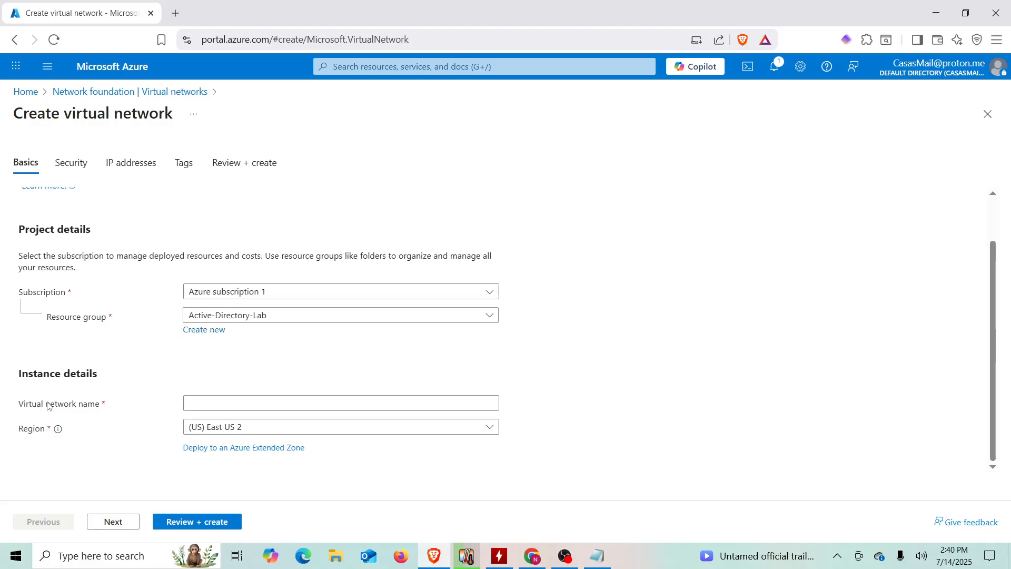
left_click(203, 401)
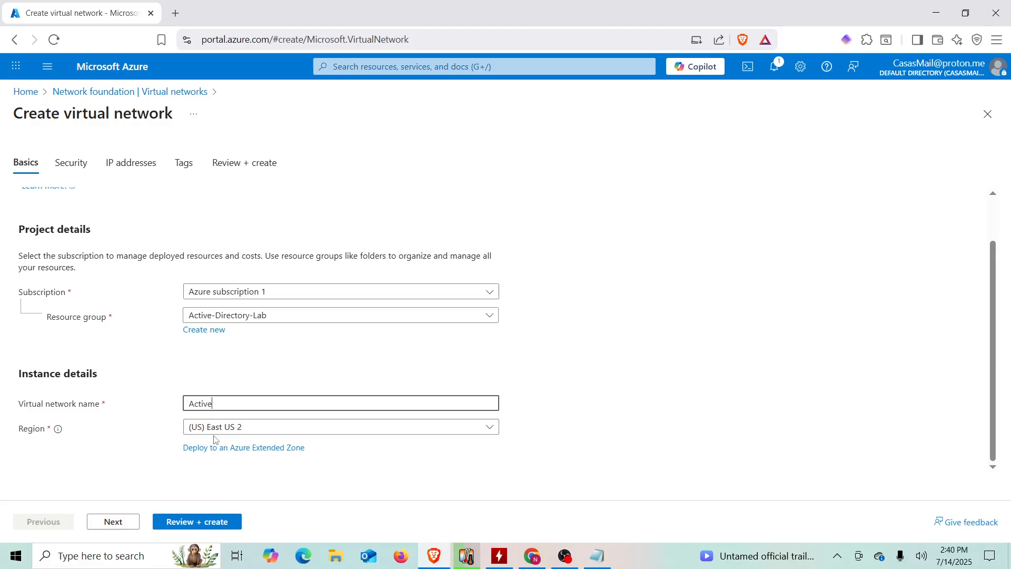
type("Active-Directory-")
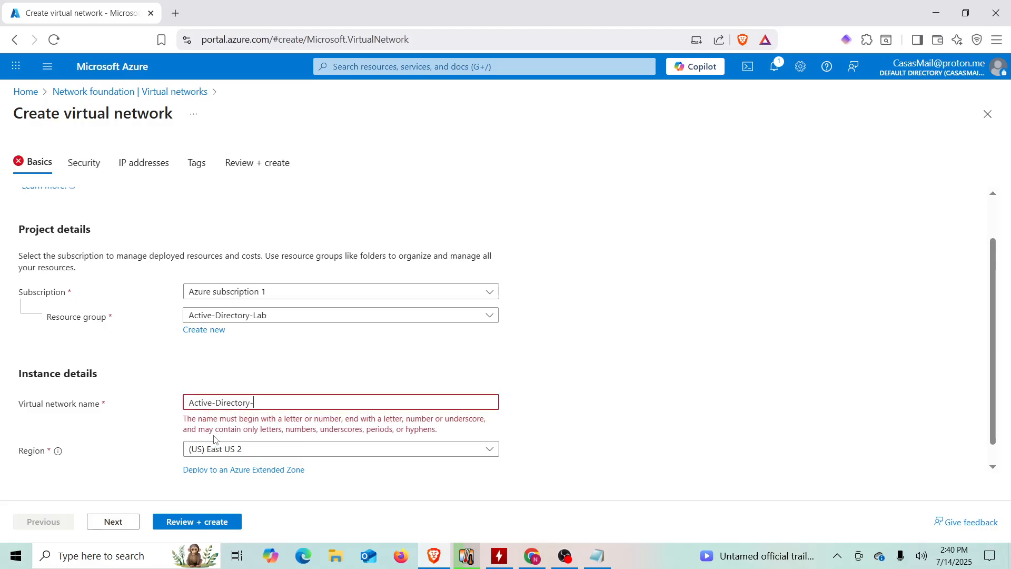
type("Vnet")
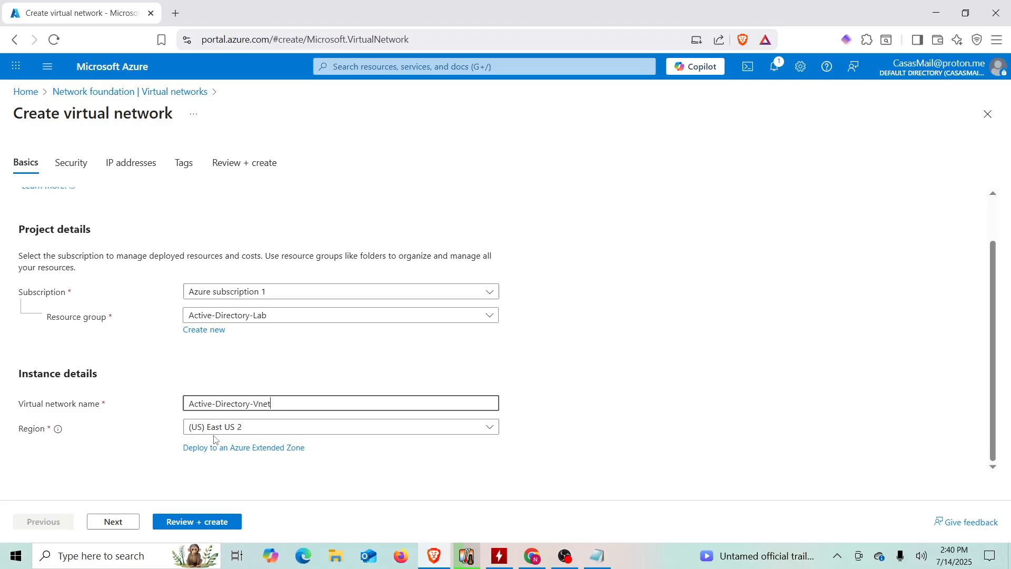
left_click(168, 454)
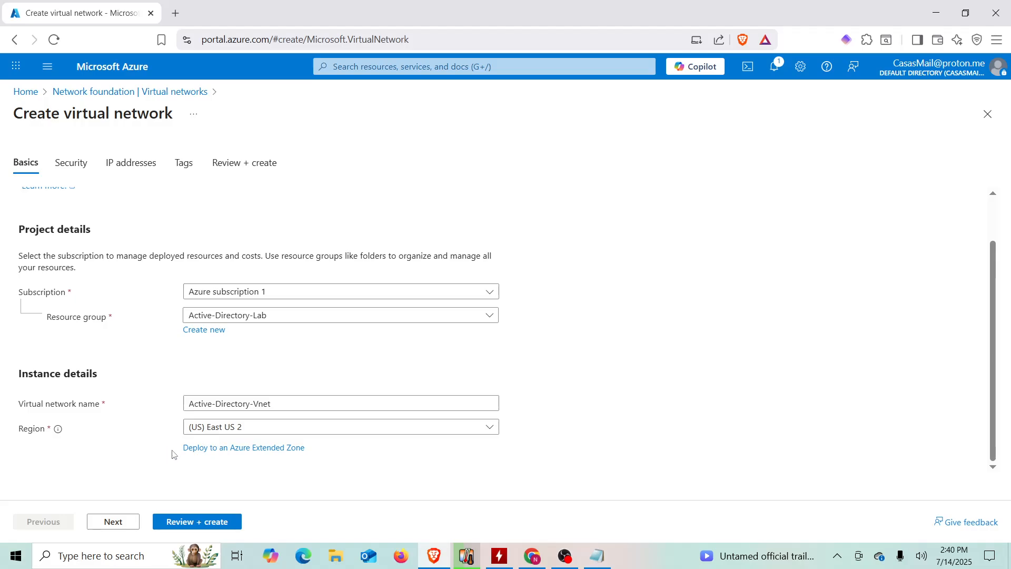
left_click(203, 522)
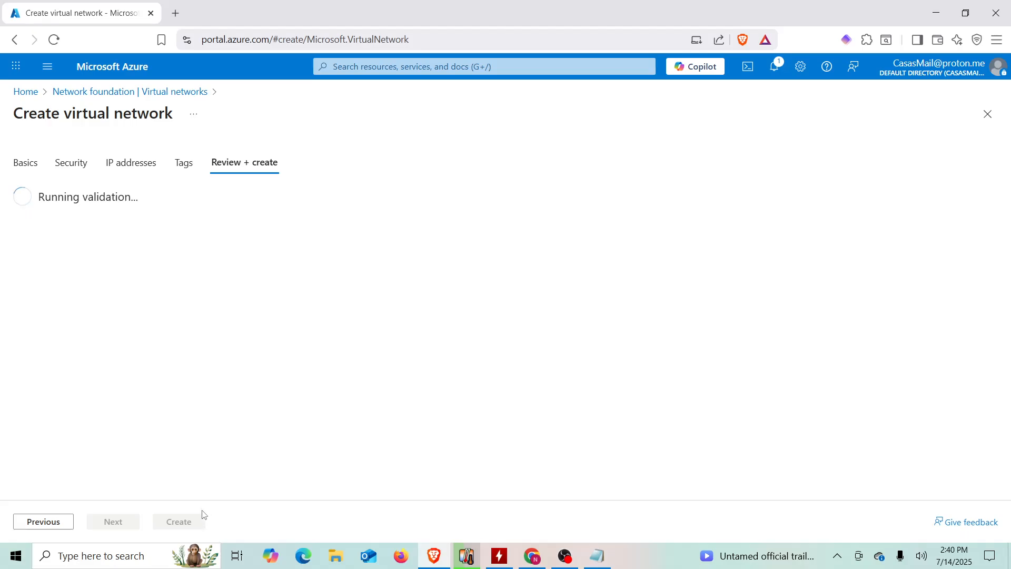
- Create Active-Directory-Vnet, dismiss the deployment notifications, and return to the home page
left_click(183, 522)
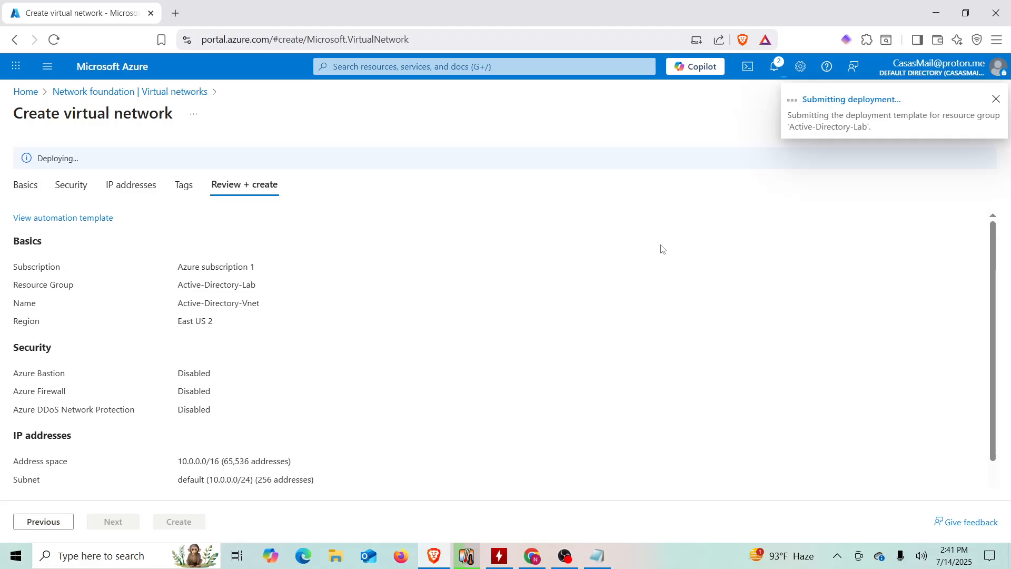
left_click(996, 100)
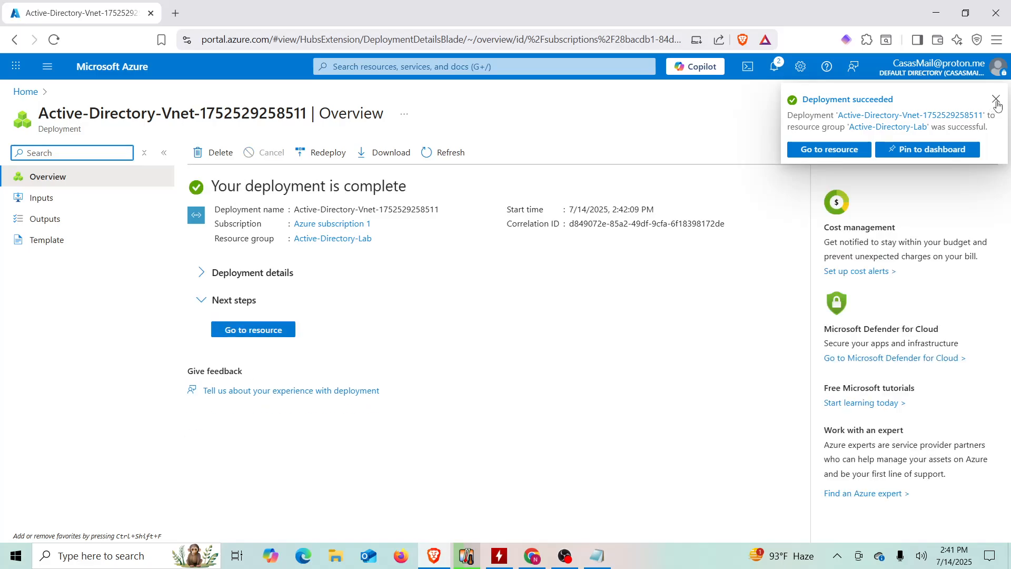
left_click(995, 99)
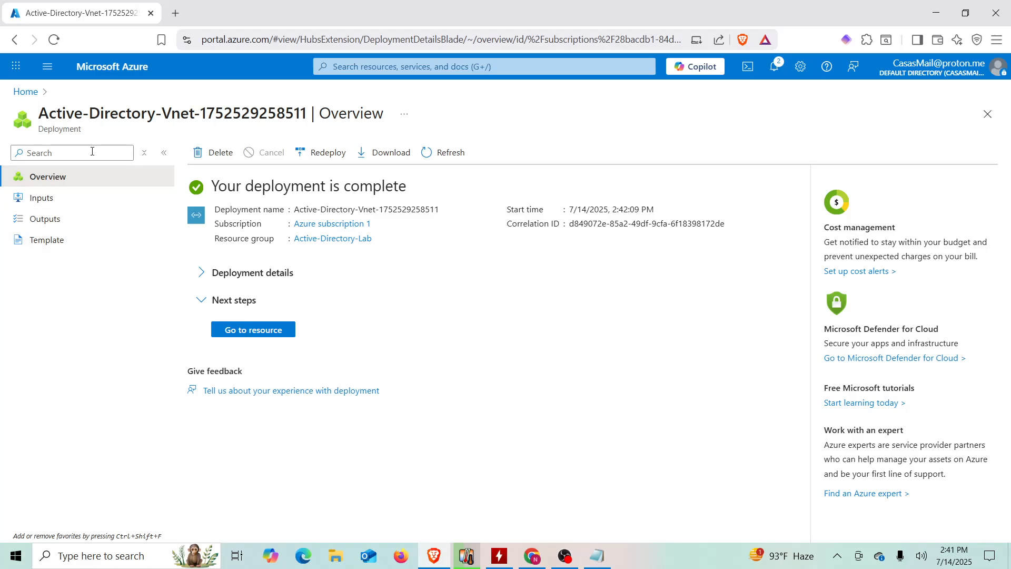
left_click(27, 93)
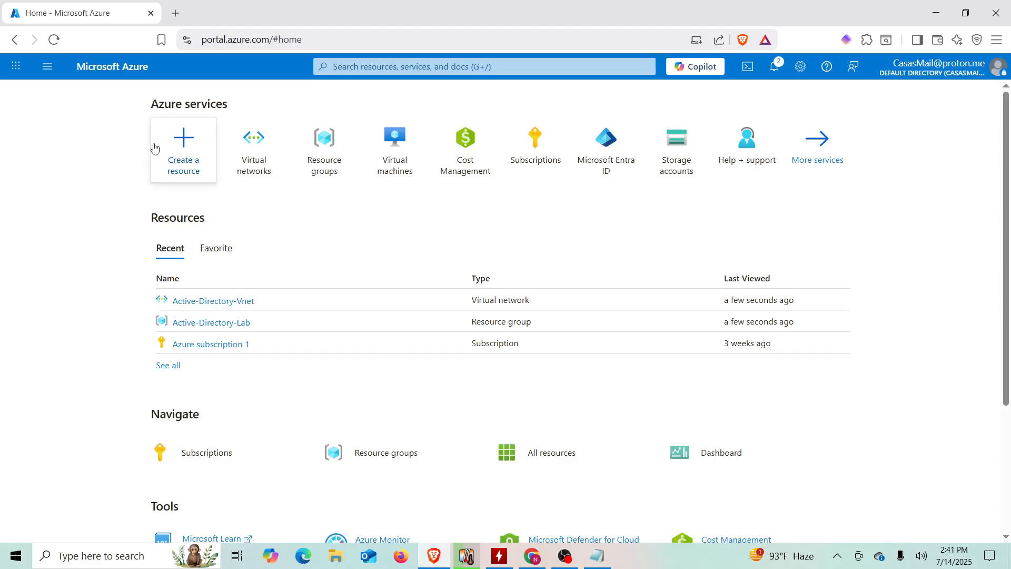
- From the Virtual machines page, choose Create > Virtual machine to open the creation form
left_click(390, 172)
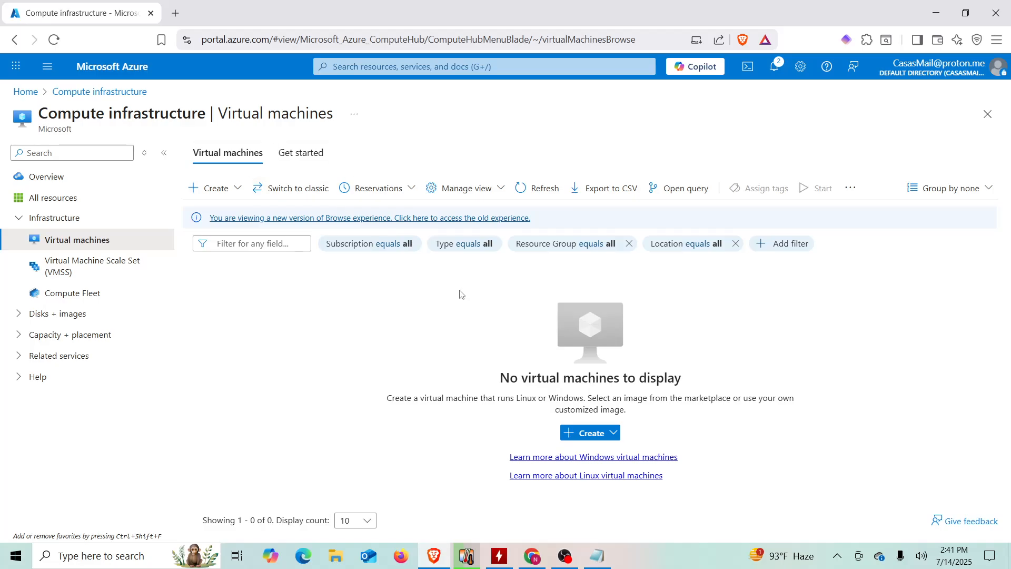
left_click(586, 438)
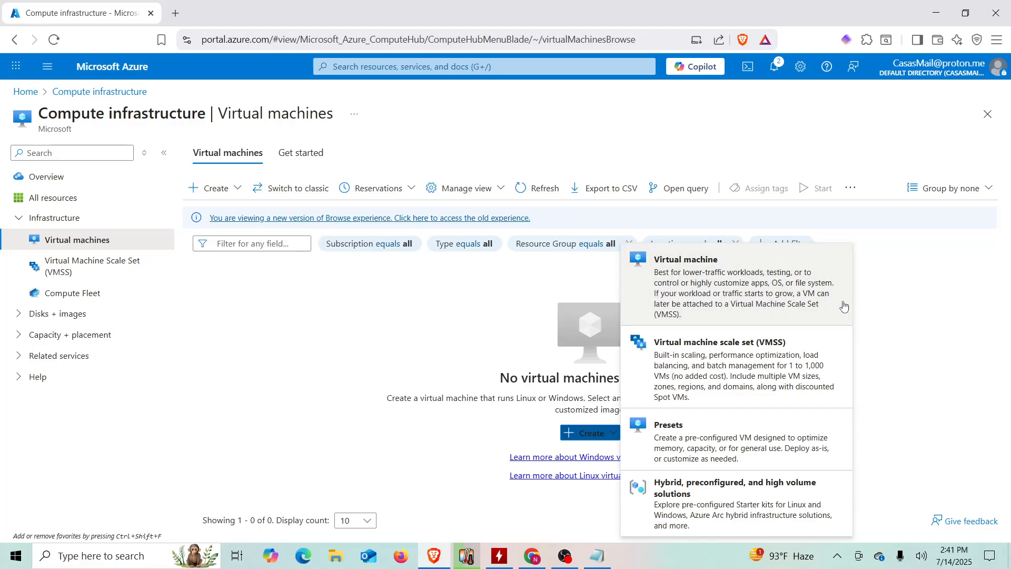
left_click(508, 350)
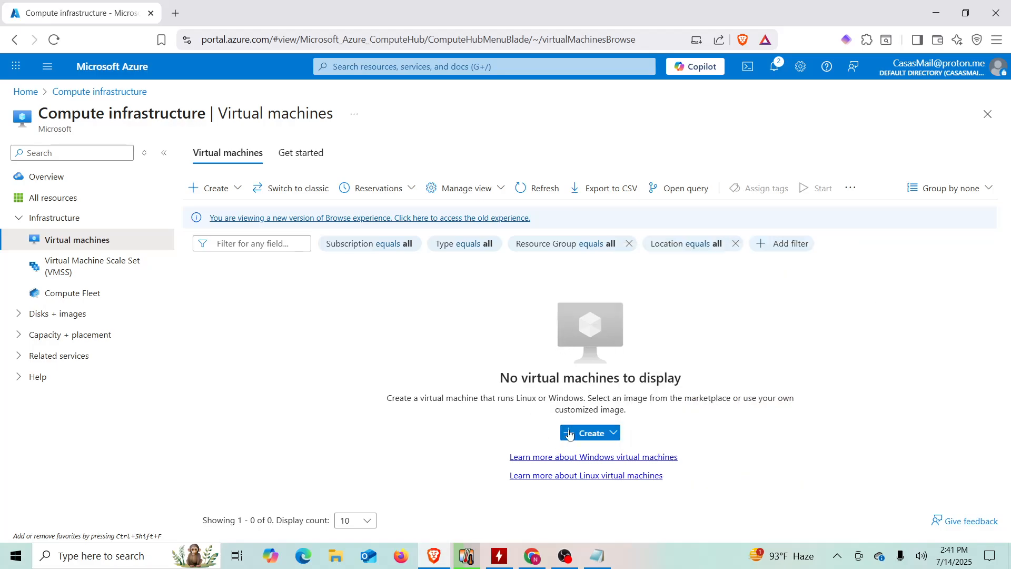
left_click(581, 432)
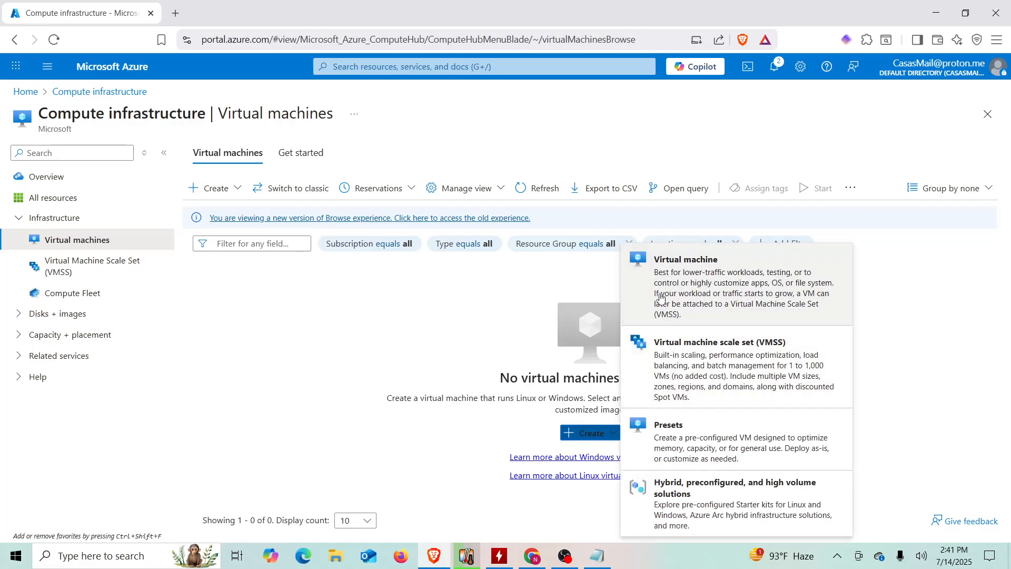
left_click(225, 191)
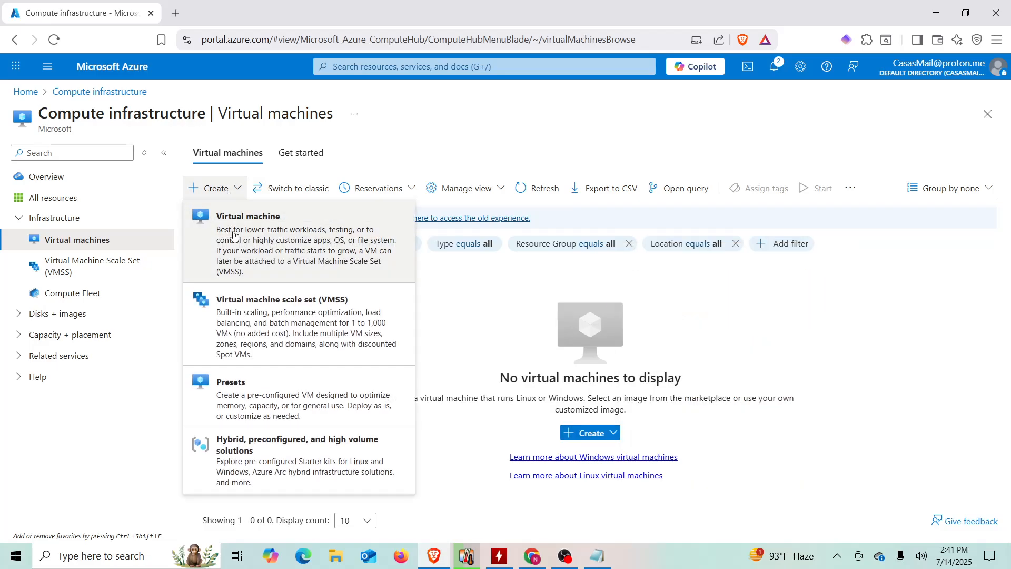
left_click(21, 94)
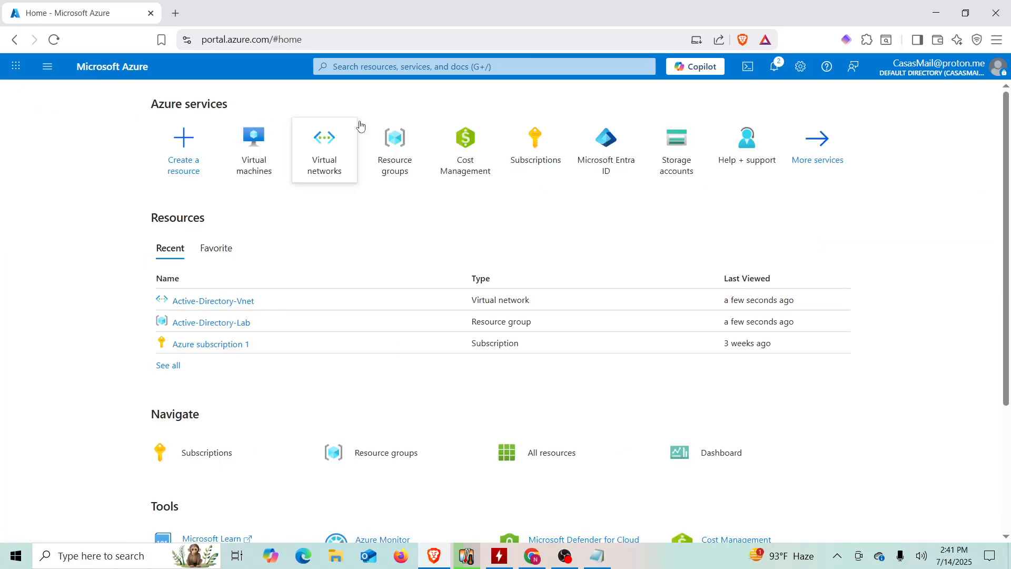
left_click(266, 158)
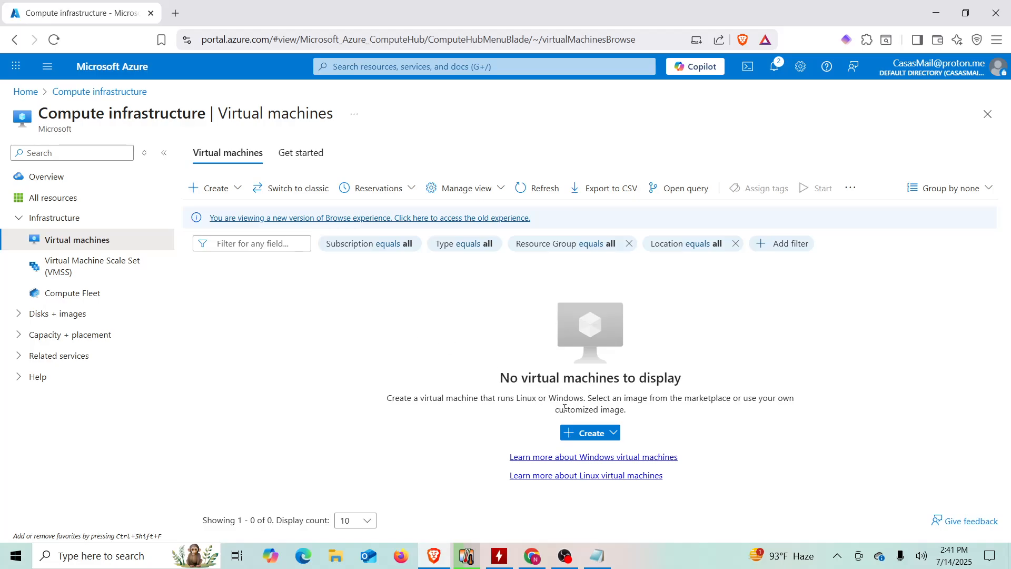
left_click(588, 433)
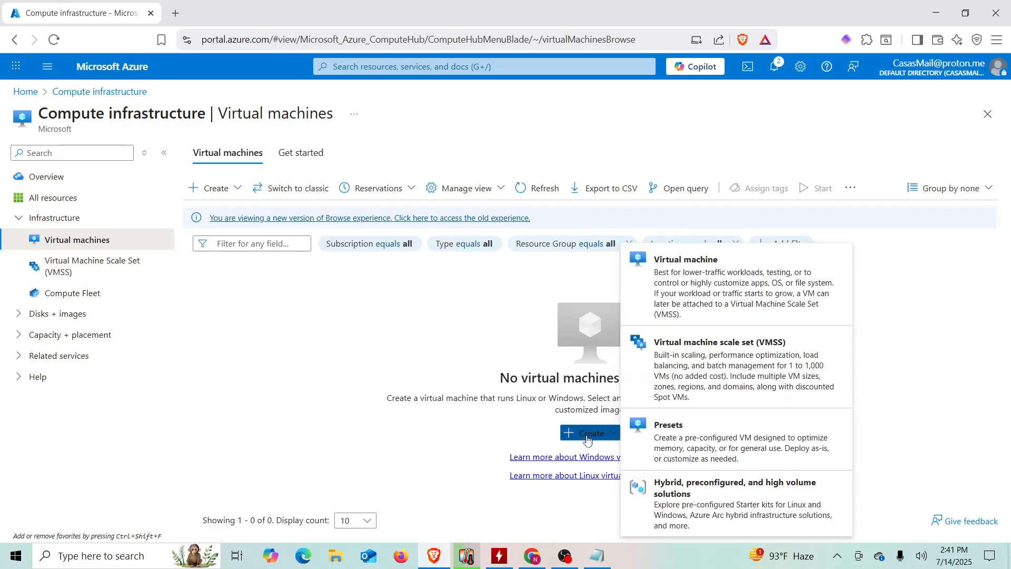
left_click(663, 304)
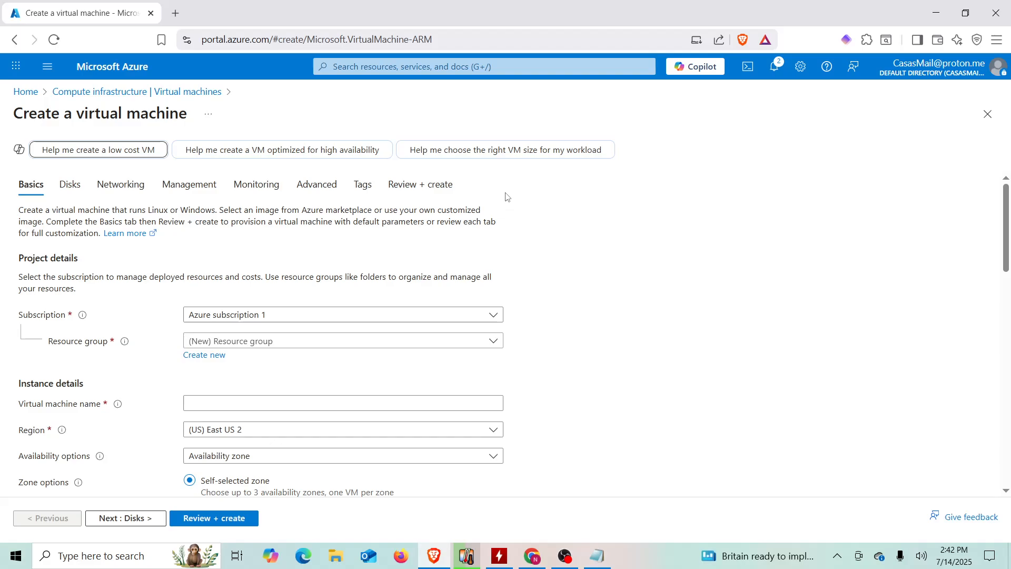
- Place the VM in resource group Active-Directory-Lab and name it DC-1
left_click(213, 343)
left_click(235, 387)
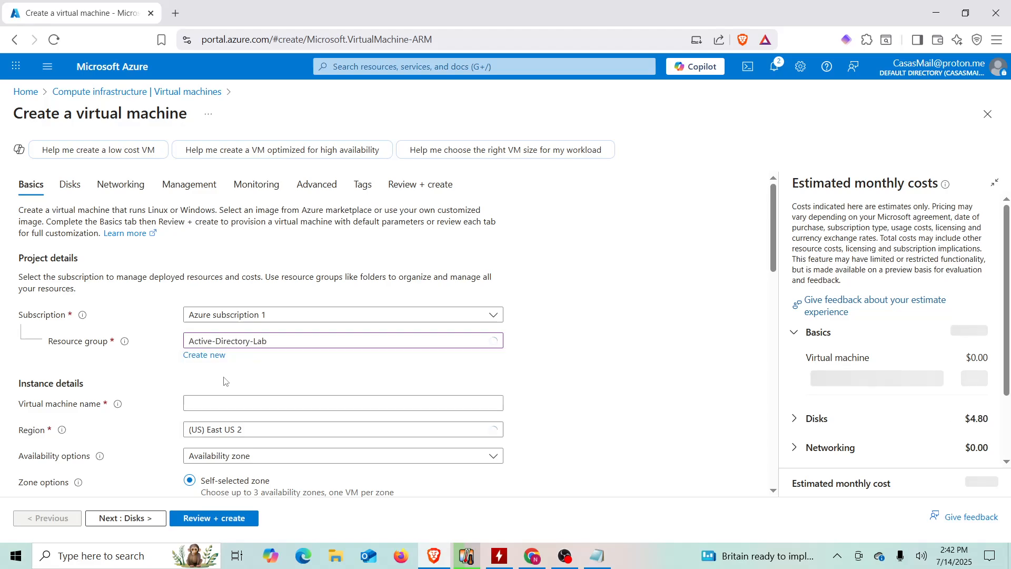
scroll(160, 379, "down", 1)
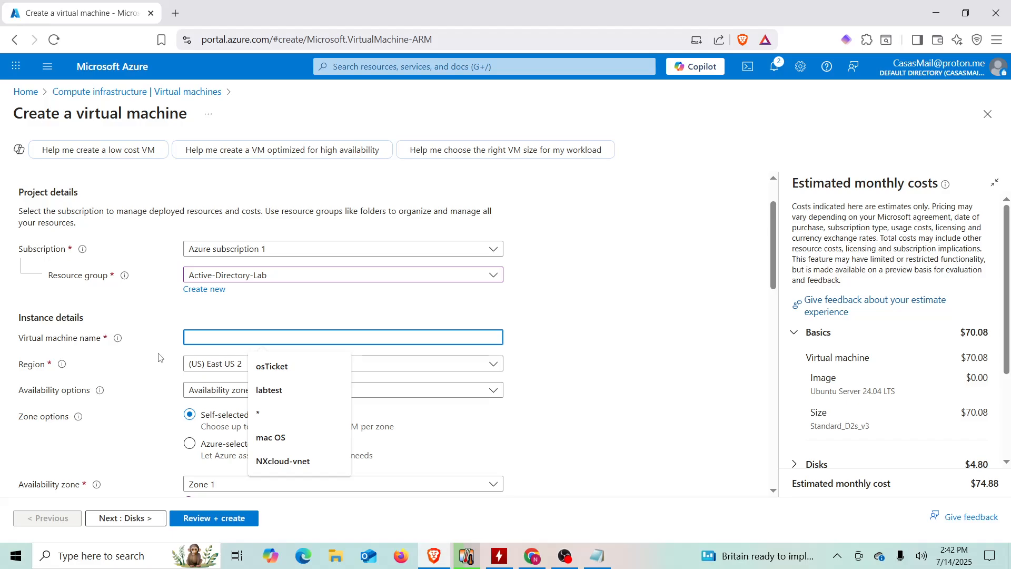
type("D")
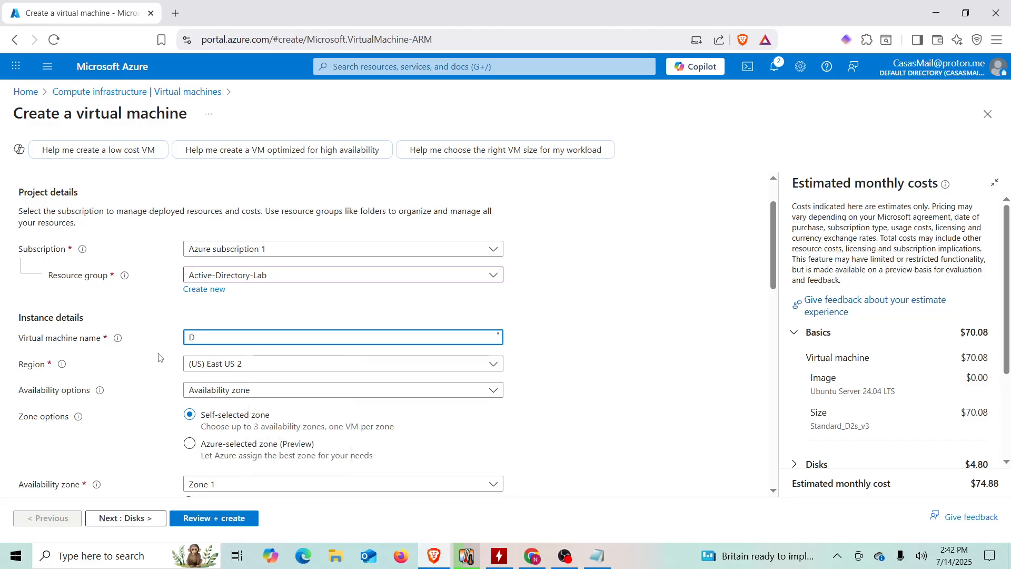
type("C-1")
left_click(159, 357)
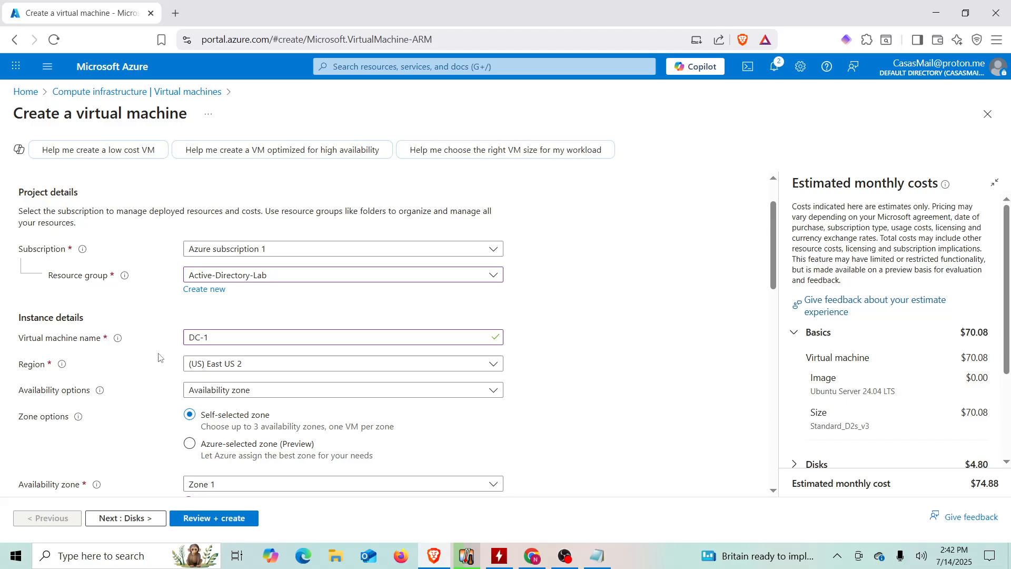
- Select the Windows Server 2022 Datacenter: Azure Edition - x64 Gen2 image
scroll(159, 358, "down", 2)
scroll(168, 339, "up", 1)
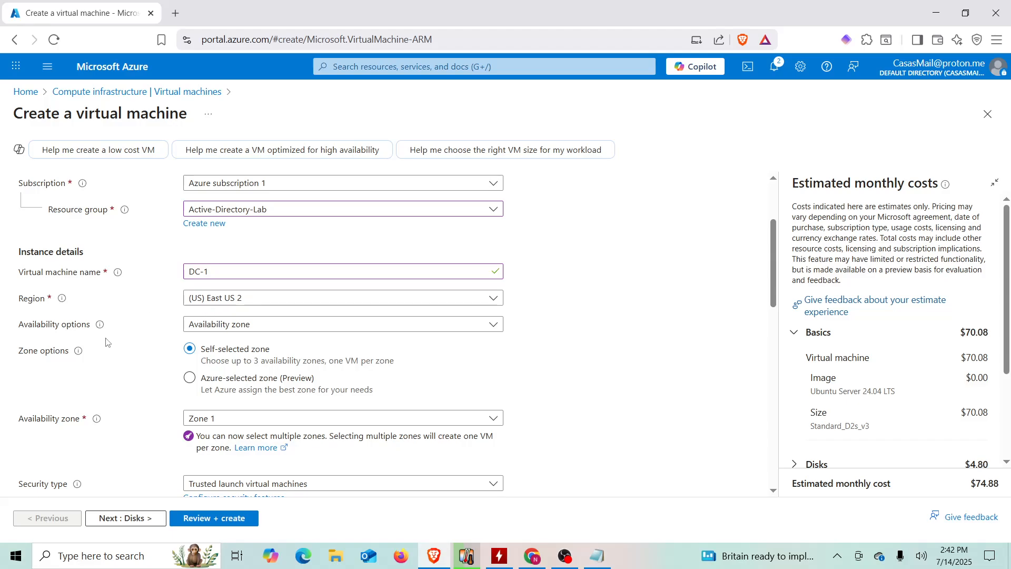
scroll(106, 342, "down", 3)
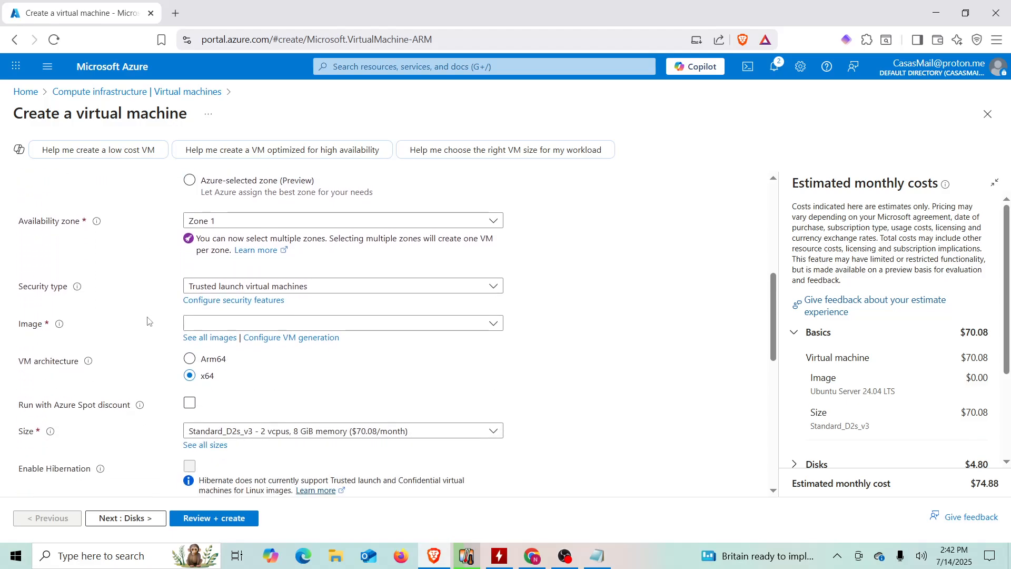
left_click(201, 324)
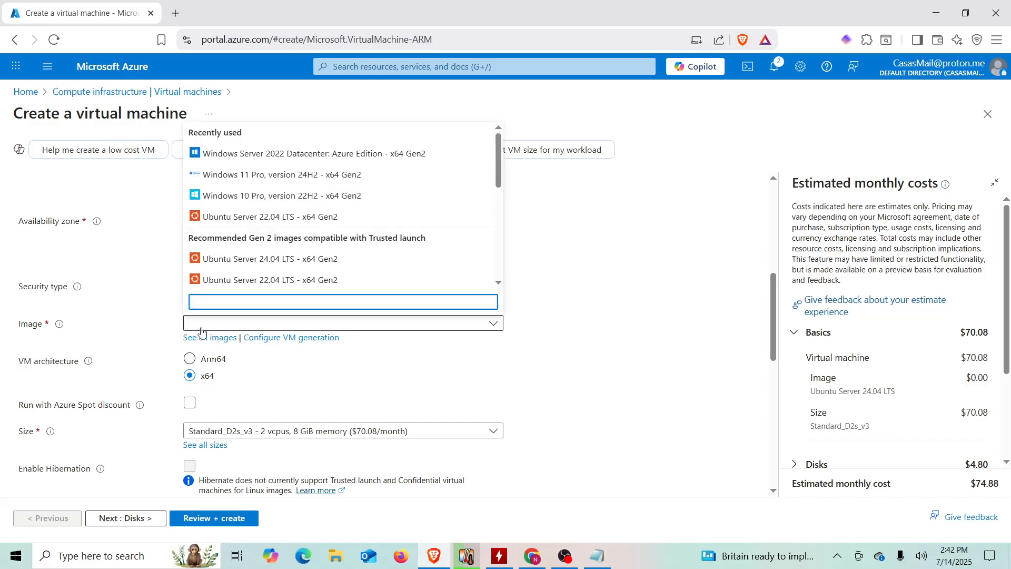
left_click(285, 158)
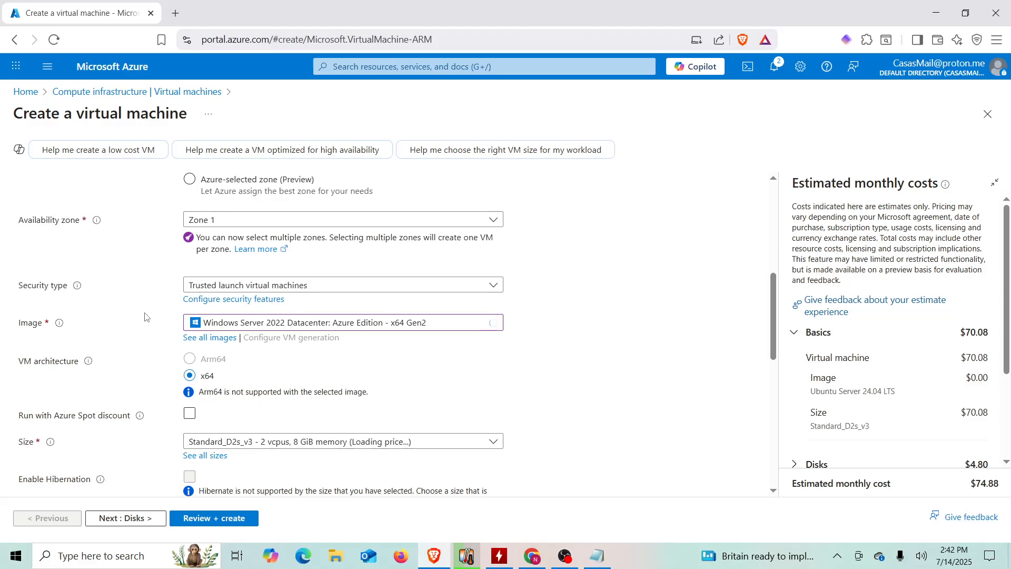
scroll(145, 316, "down", 2)
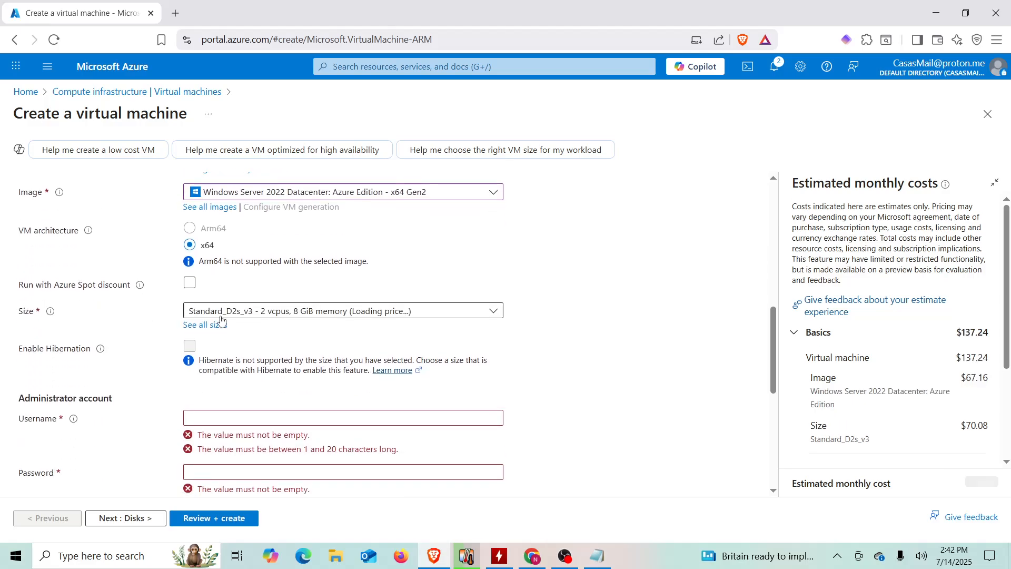
- Keep size Standard_D2s_v3, enter the administrator username, and move to the Password field
left_click(290, 316)
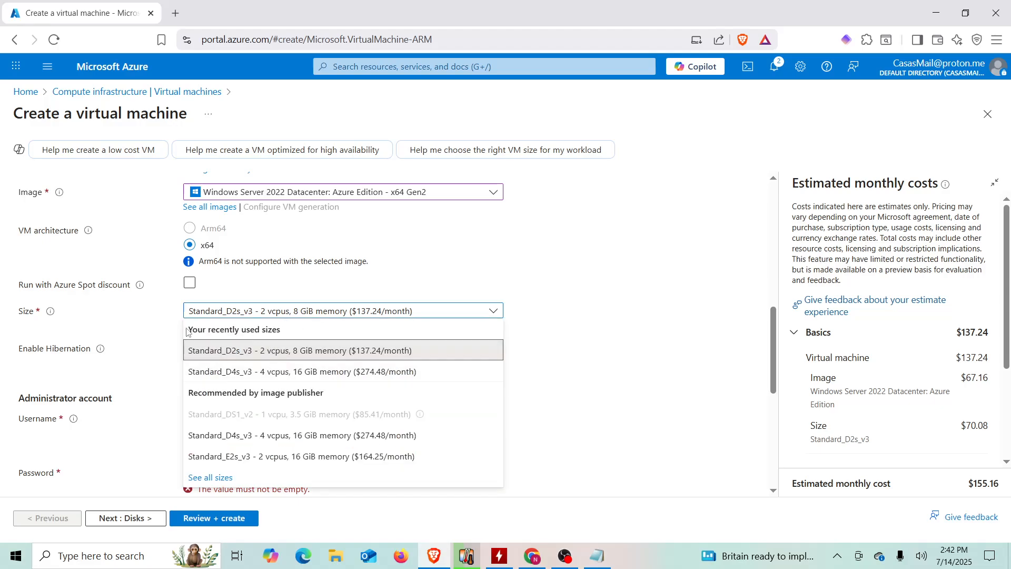
left_click(161, 331)
scroll(174, 314, "down", 1)
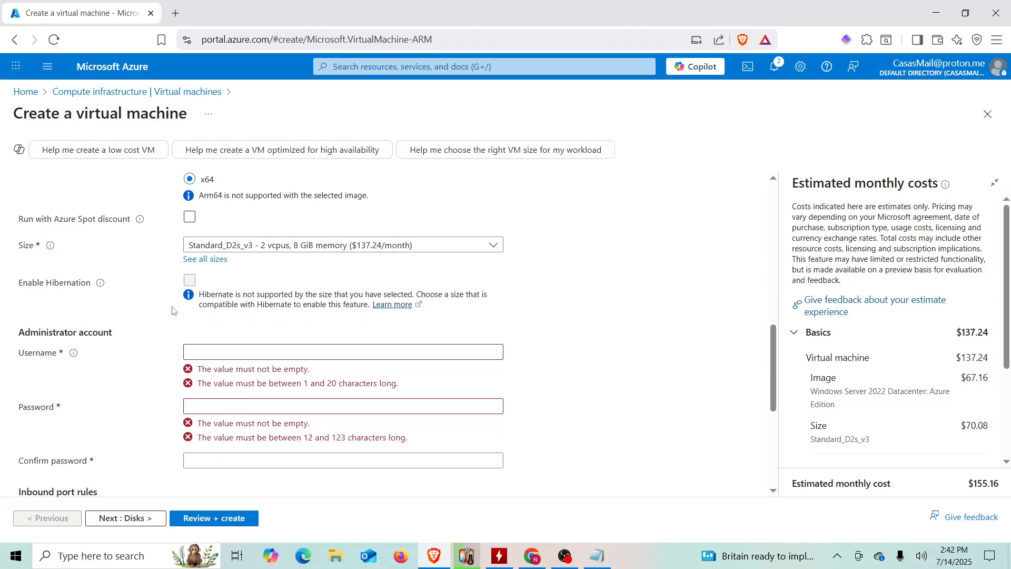
scroll(173, 311, "down", 2)
scroll(184, 303, "up", 1)
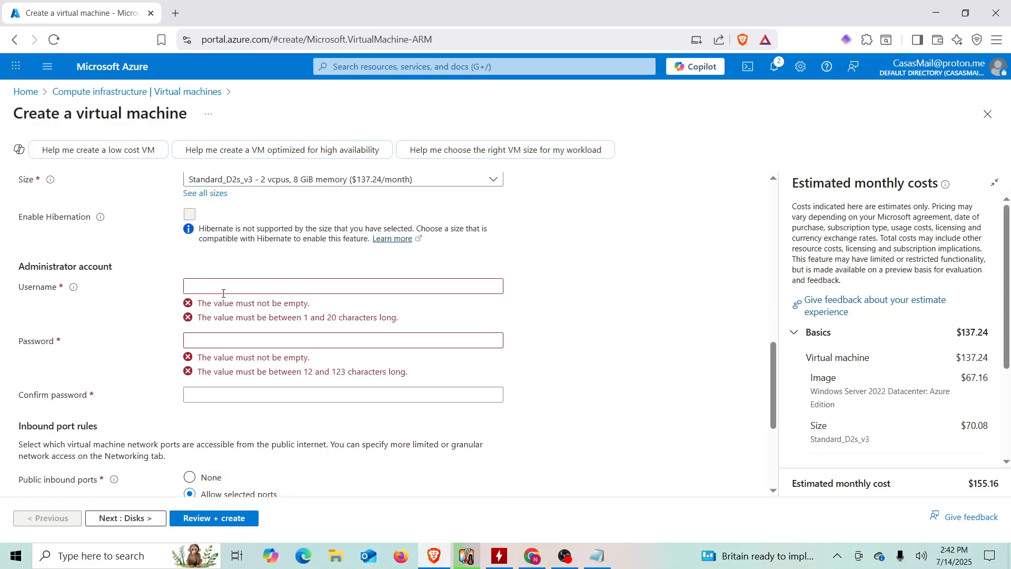
left_click(225, 289)
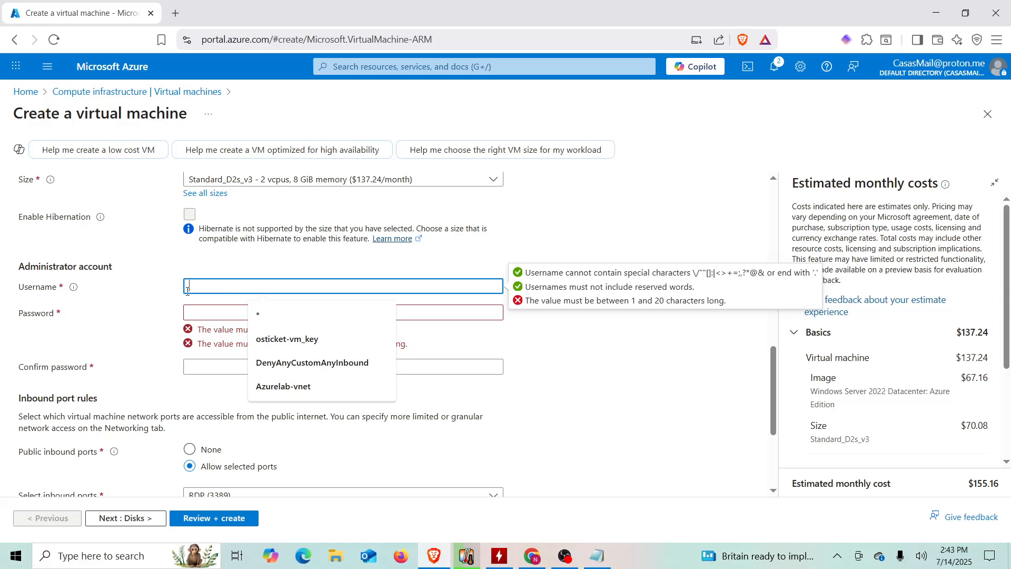
type("nxuser")
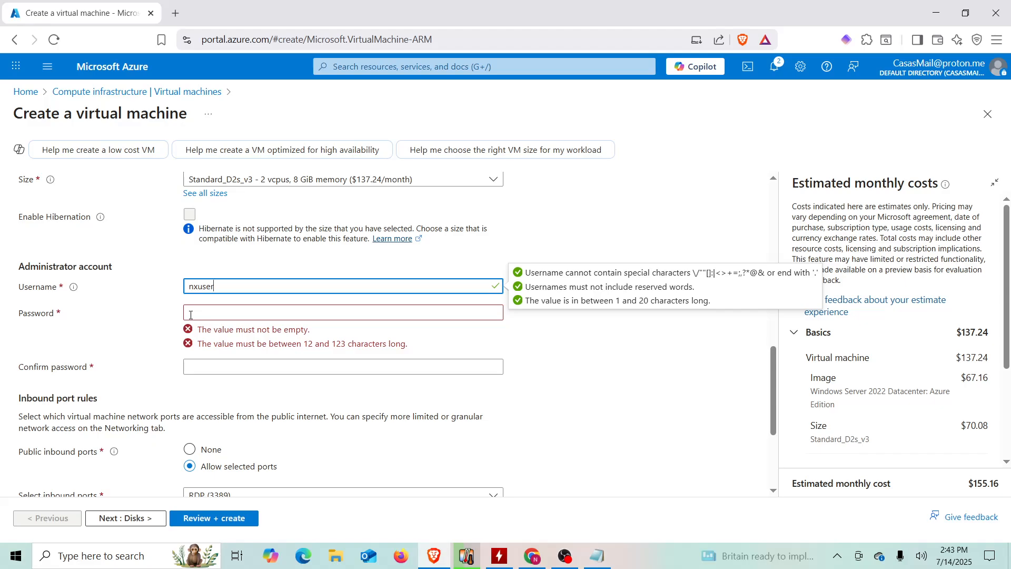
left_click(189, 314)
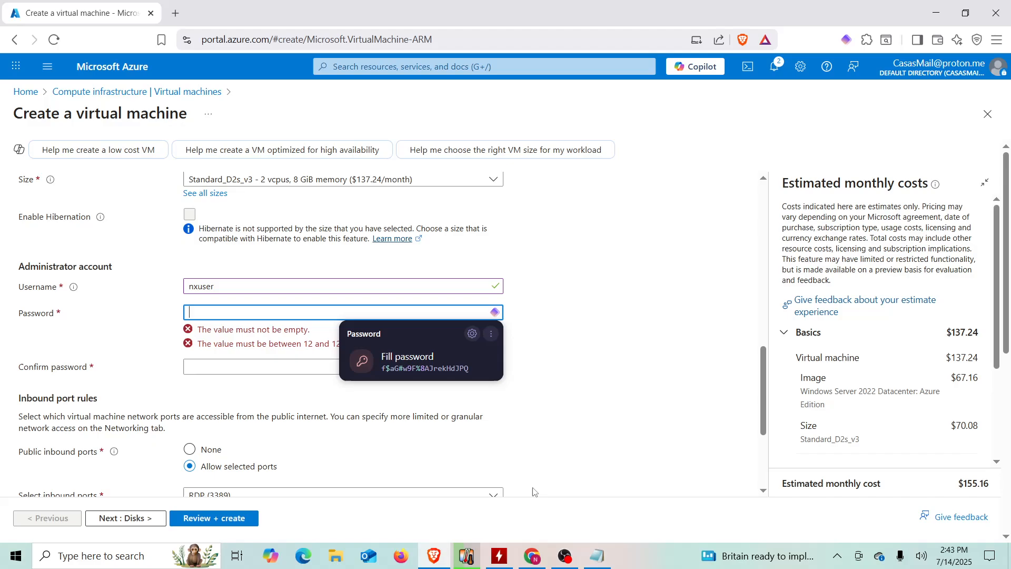
- In a new Notepad note, record DC-1's administrator username and password, then select the password
left_click(595, 557)
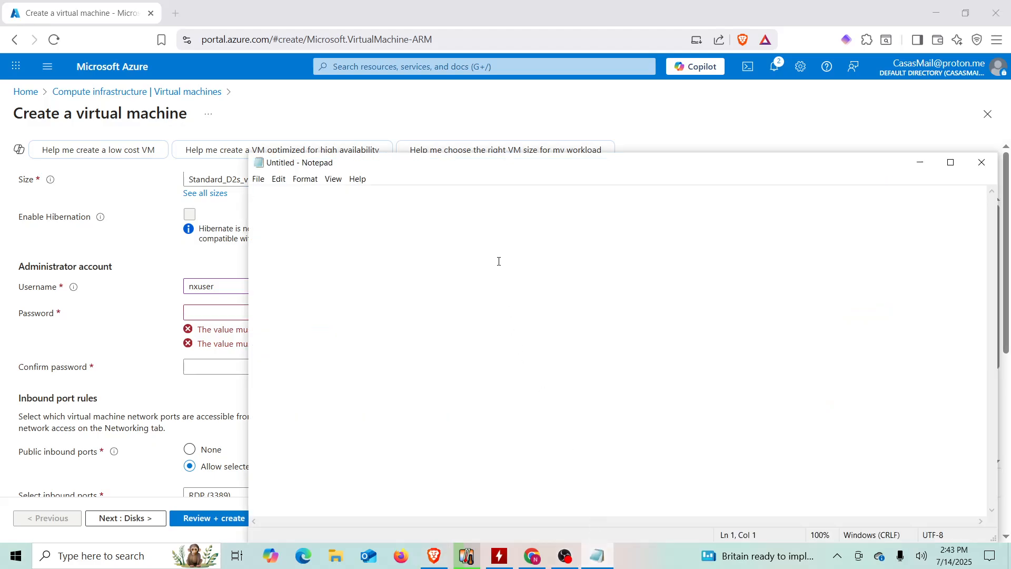
left_click_drag(478, 171, 748, 254)
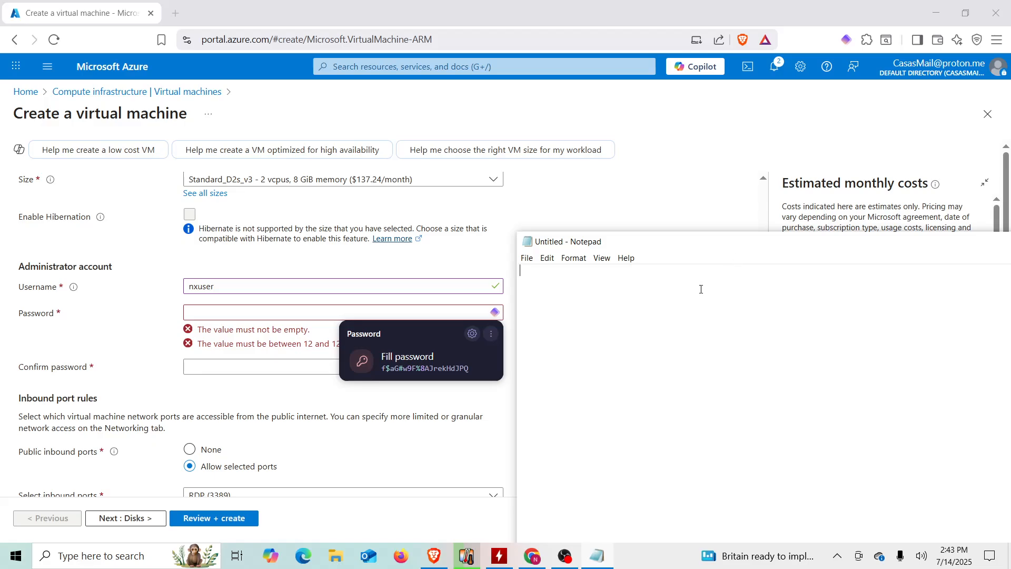
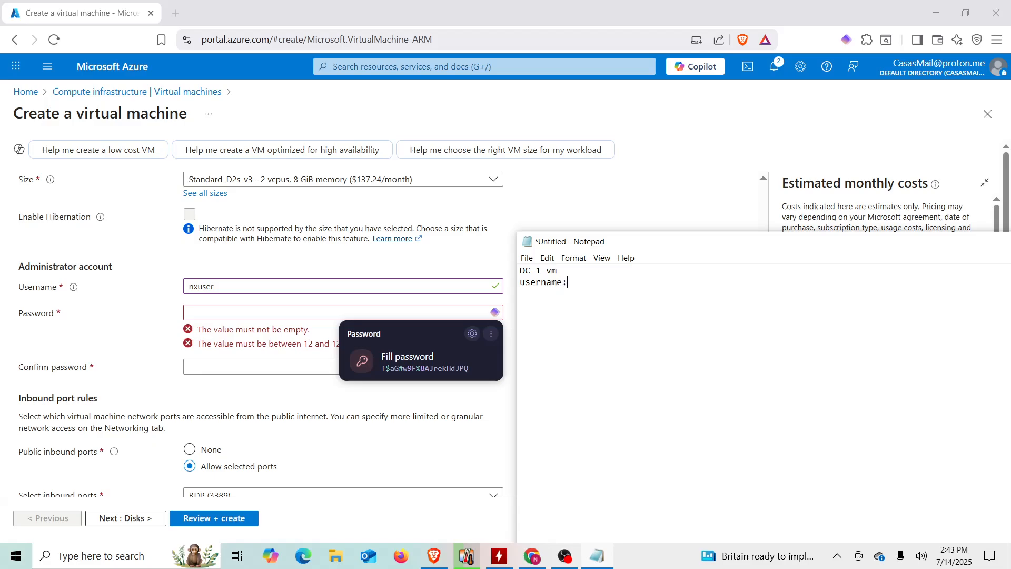
key("Return")
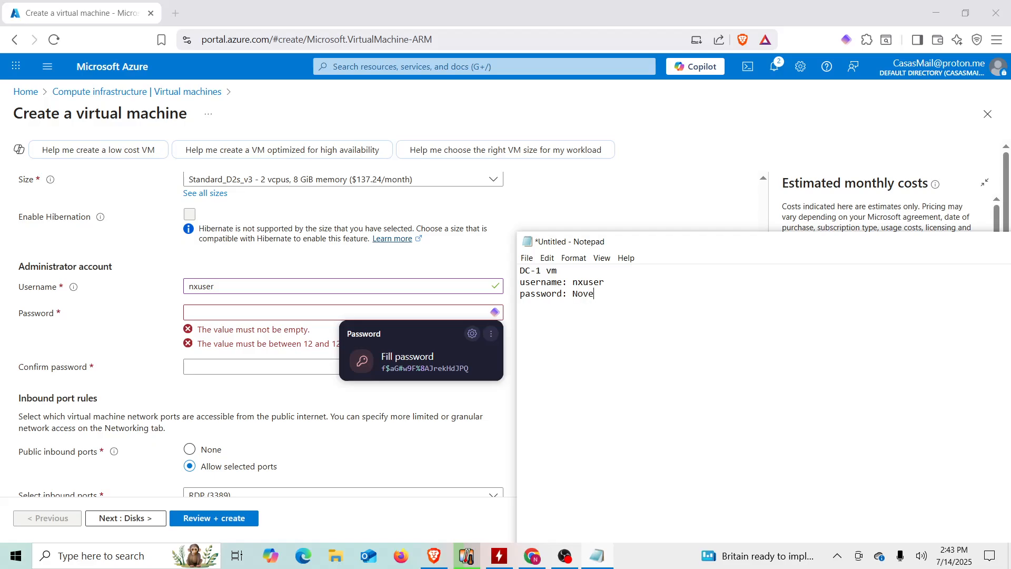
double_click(604, 293)
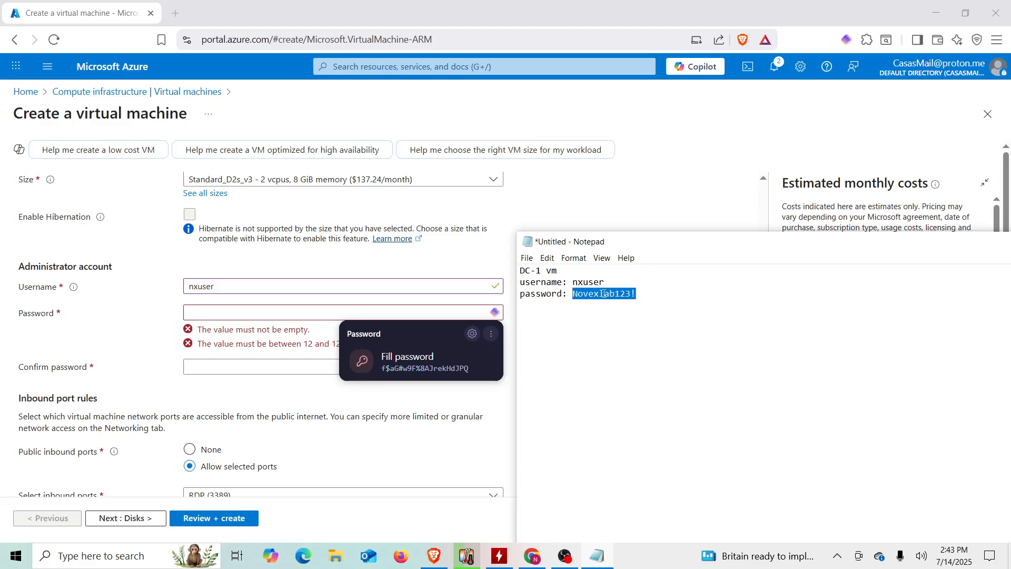
- Paste the noted password into DC-1's password and confirm-password fields
left_click(314, 313)
key("ctrl+v")
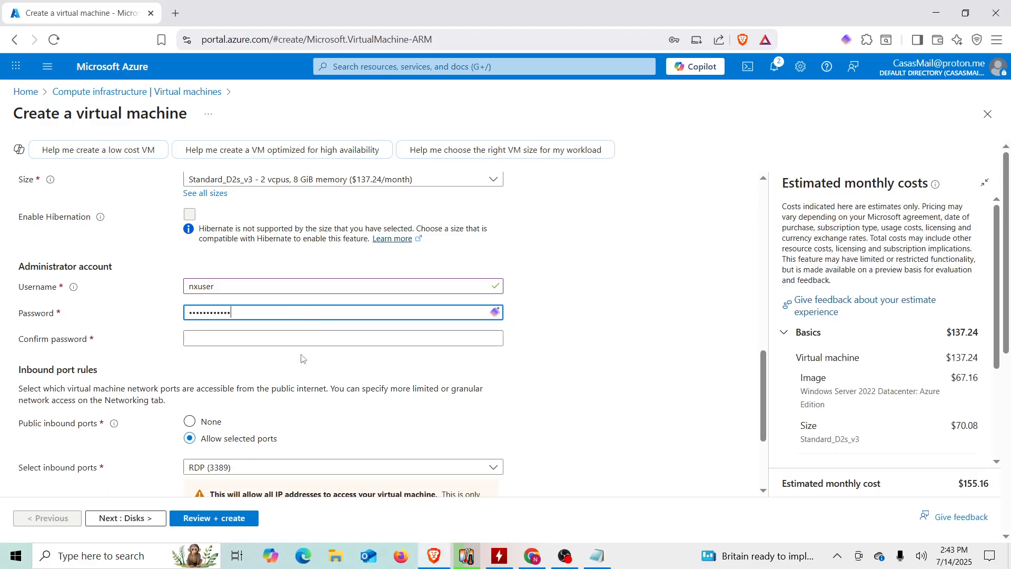
left_click(284, 340)
key("ctrl+v")
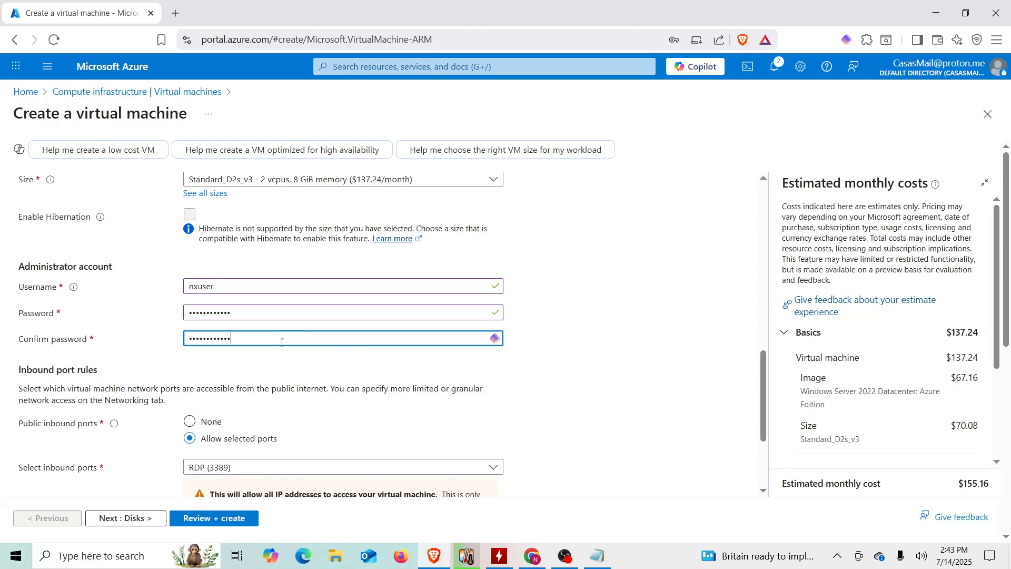
left_click(177, 360)
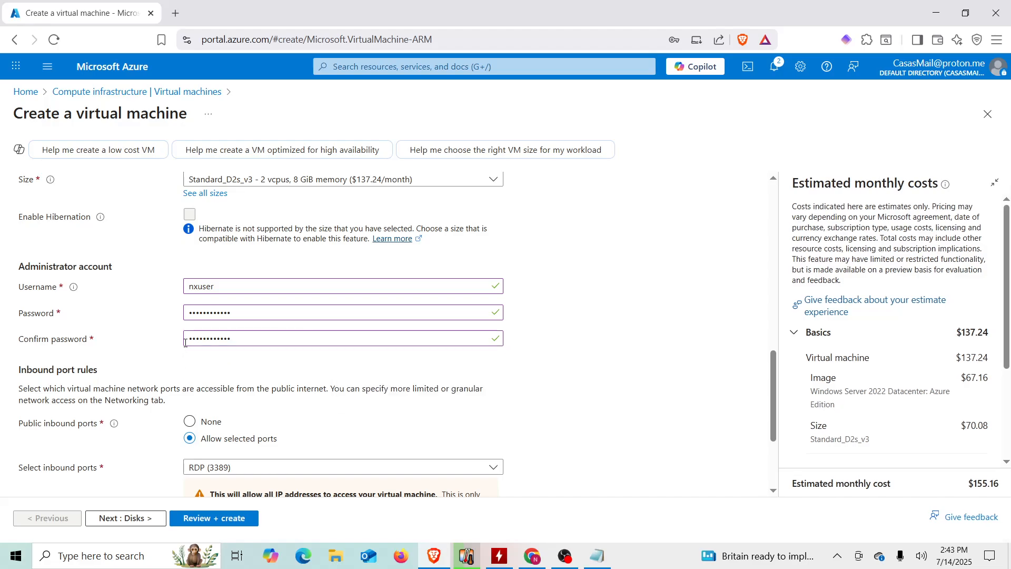
- Use an existing Windows Server license and confirm Hybrid Benefit eligibility, bringing cost to $88.00
scroll(207, 356, "down", 3)
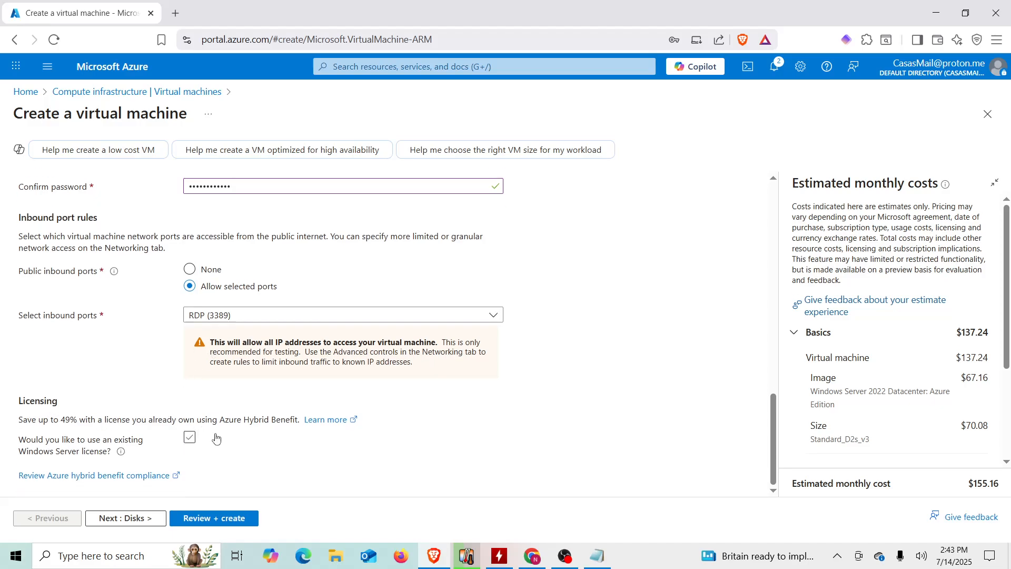
left_click(189, 439)
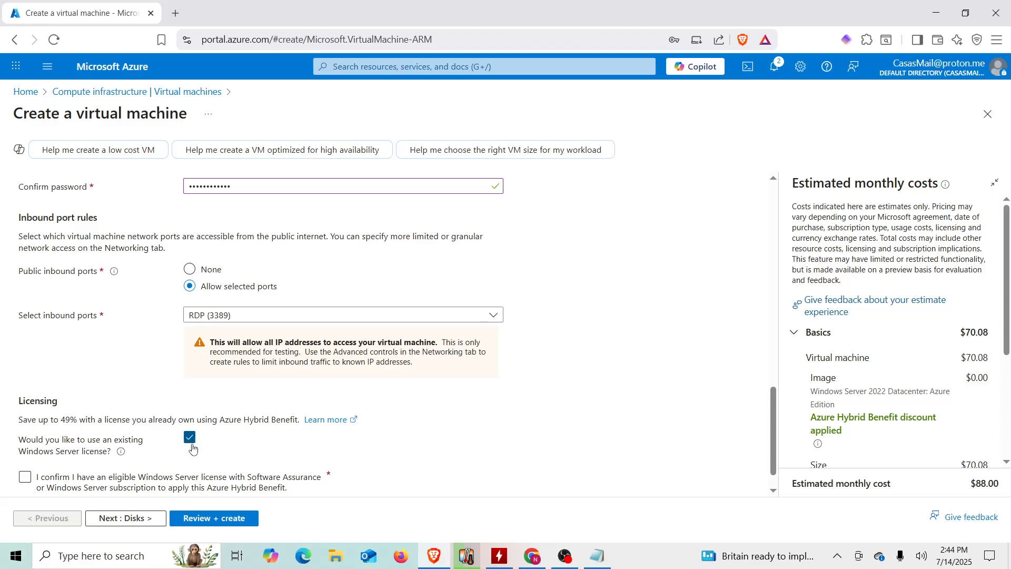
left_click(25, 478)
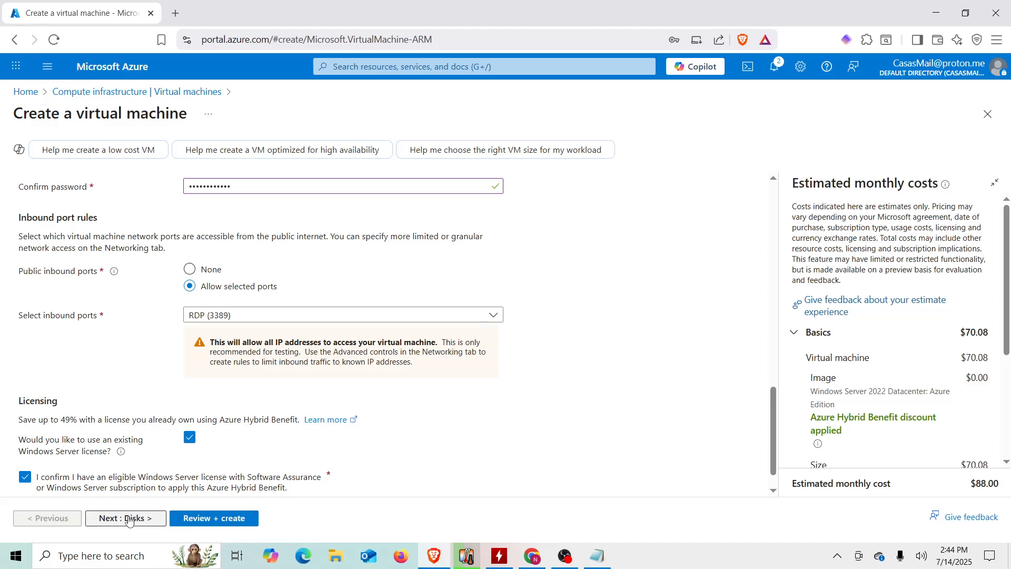
- Keep Active-Directory-Vnet as DC-1's virtual network, then review and create the VM
left_click(141, 531)
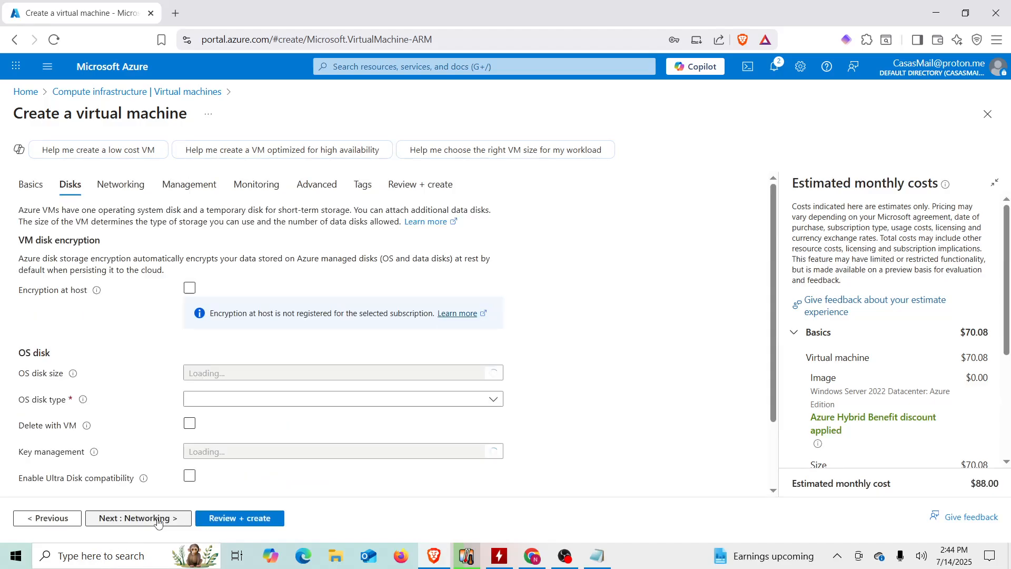
left_click(141, 520)
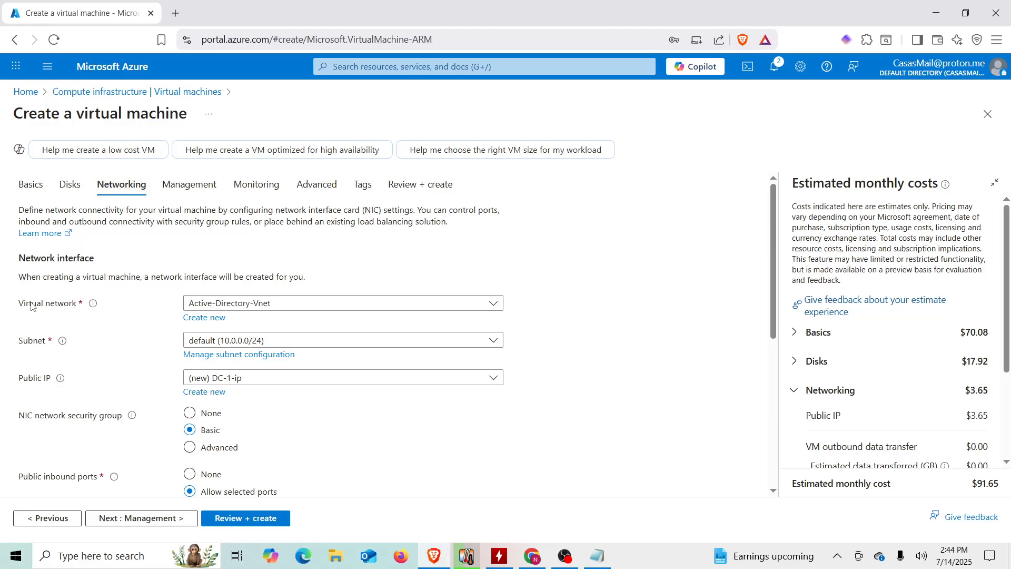
left_click(266, 308)
left_click(266, 308)
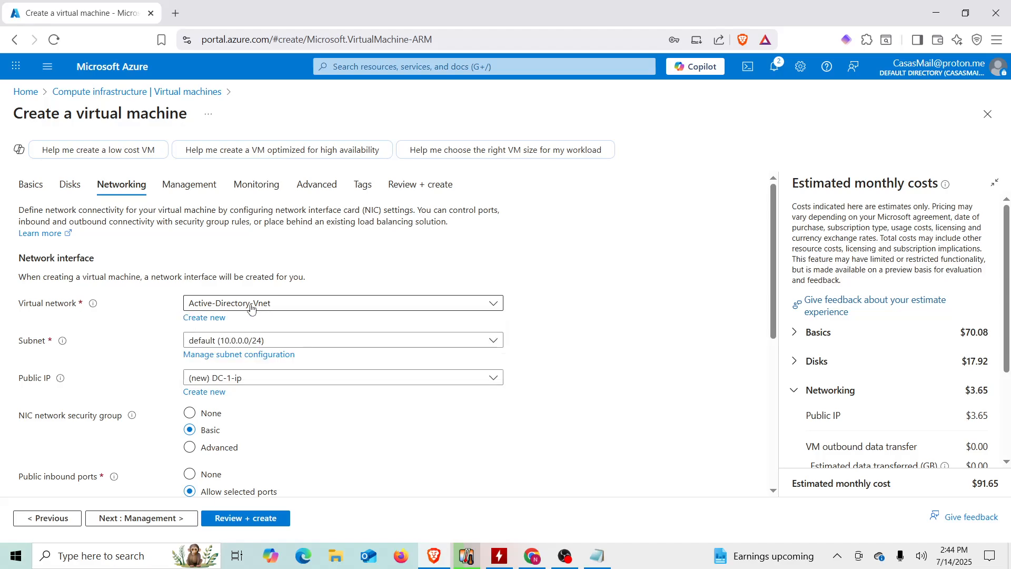
left_click(246, 518)
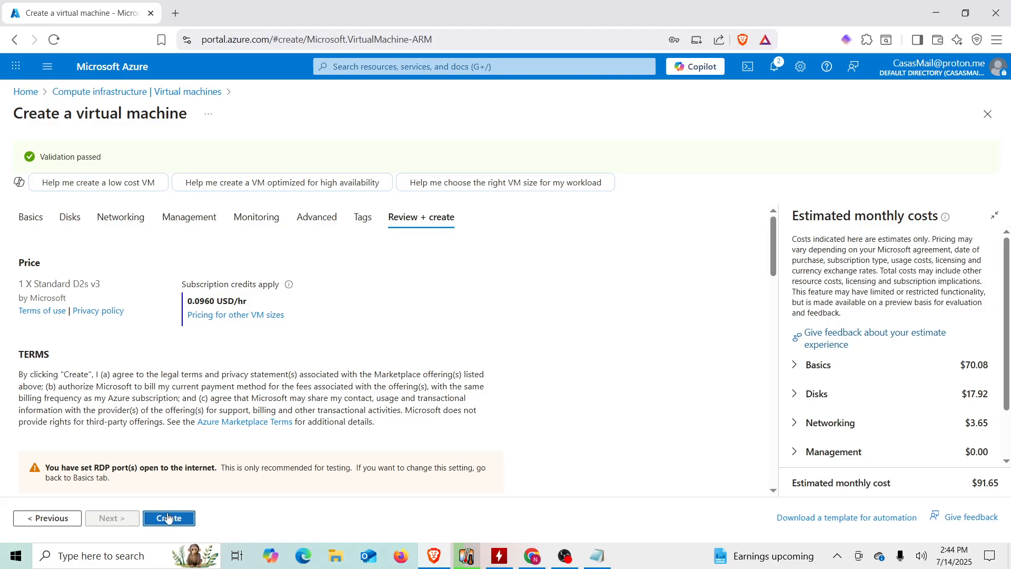
left_click(168, 518)
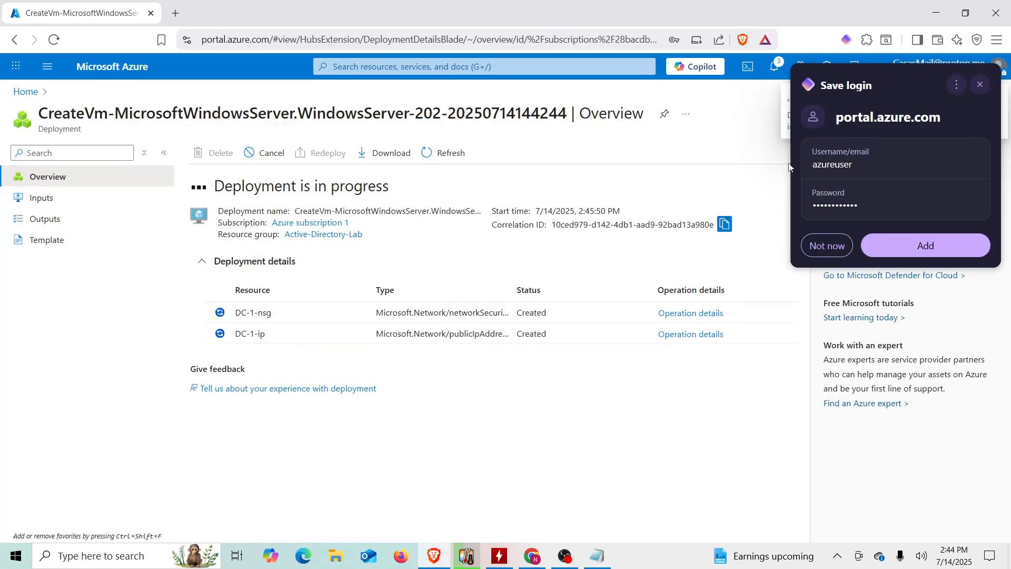
- Dismiss the save-login prompt and watch notifications until the DC-1 deployment reports complete
left_click(980, 84)
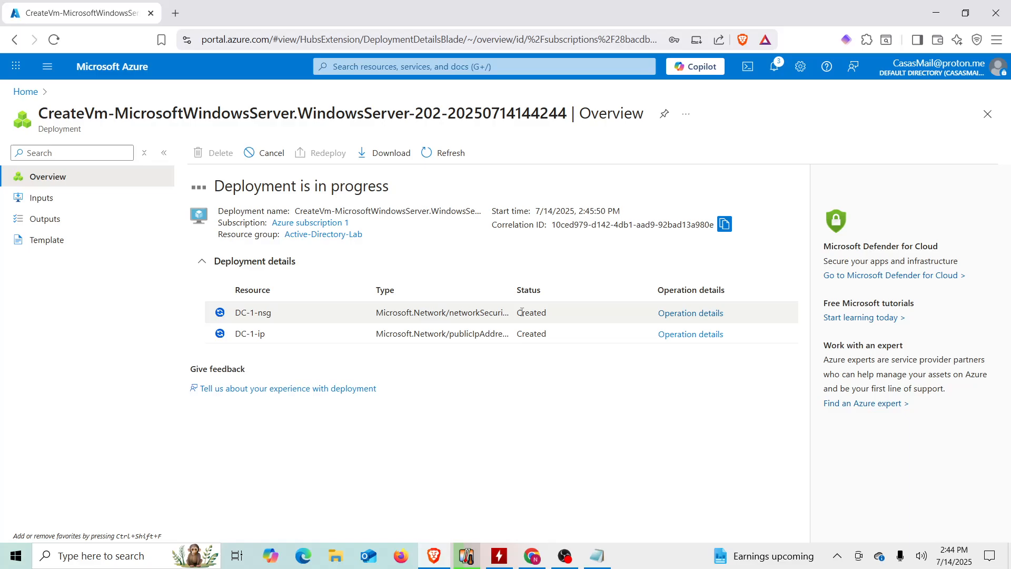
left_click(780, 72)
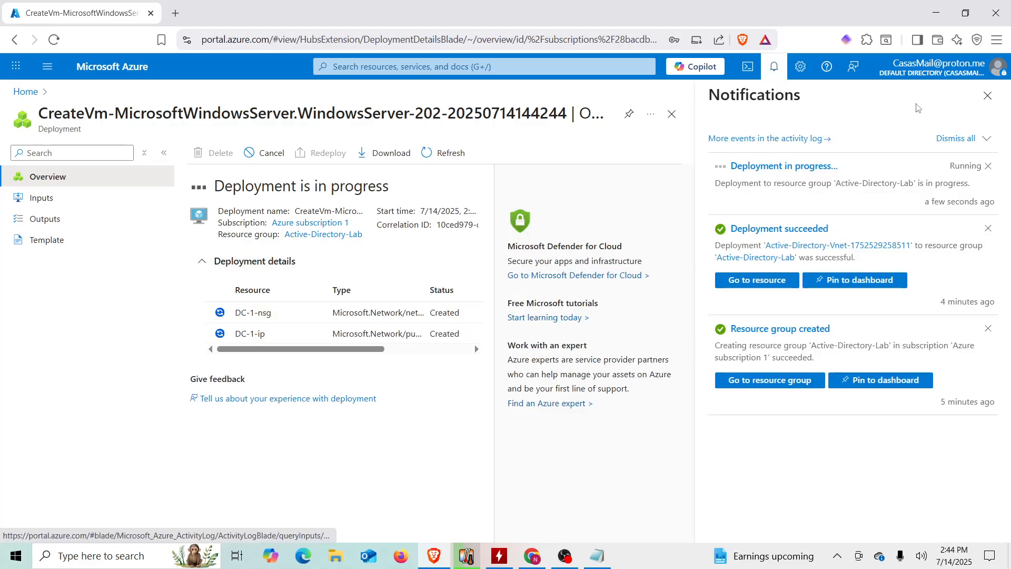
left_click(987, 97)
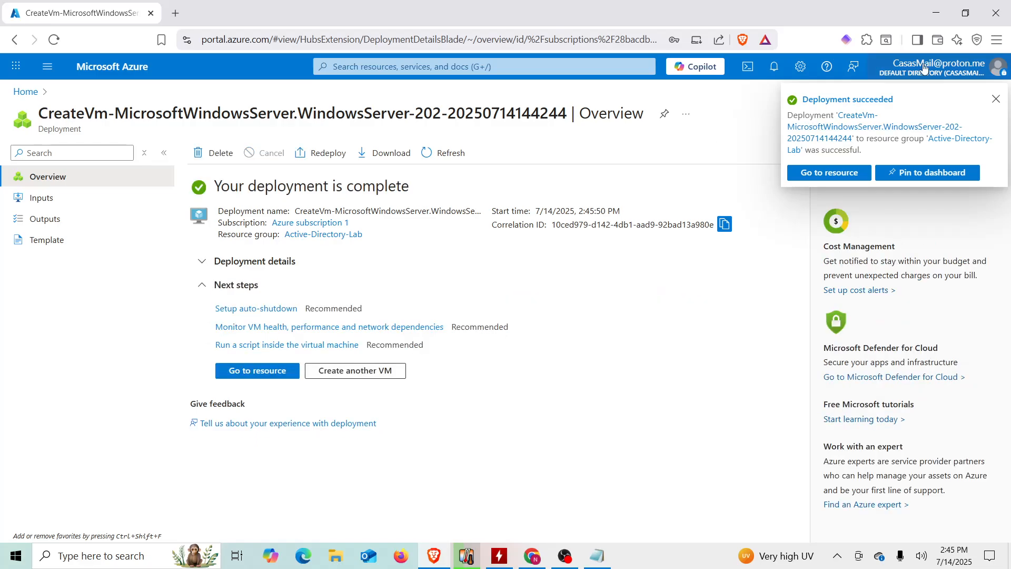
left_click(995, 100)
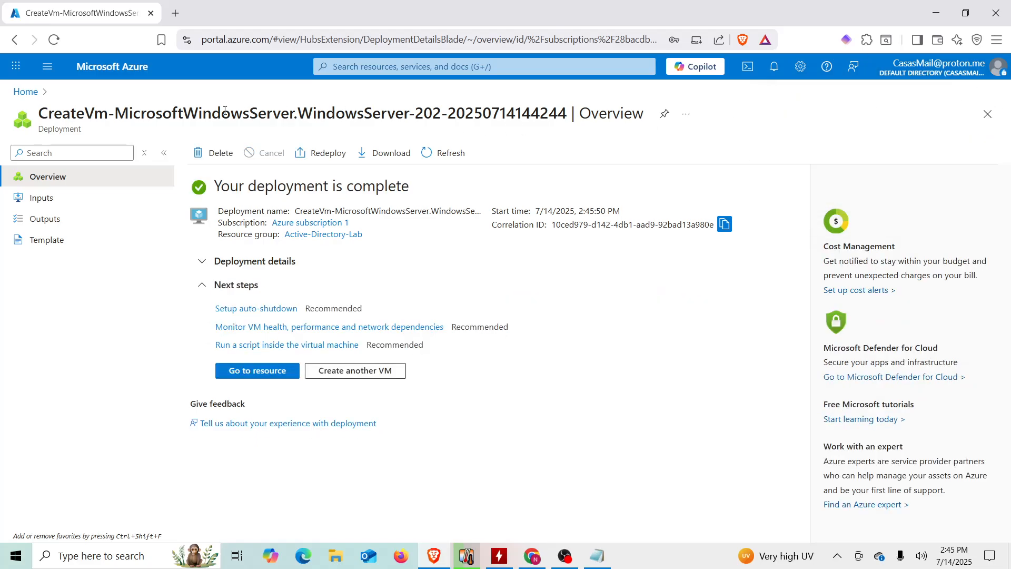
- Go from Home to DC-1's network settings and open interface dc-1553_z1
left_click(29, 98)
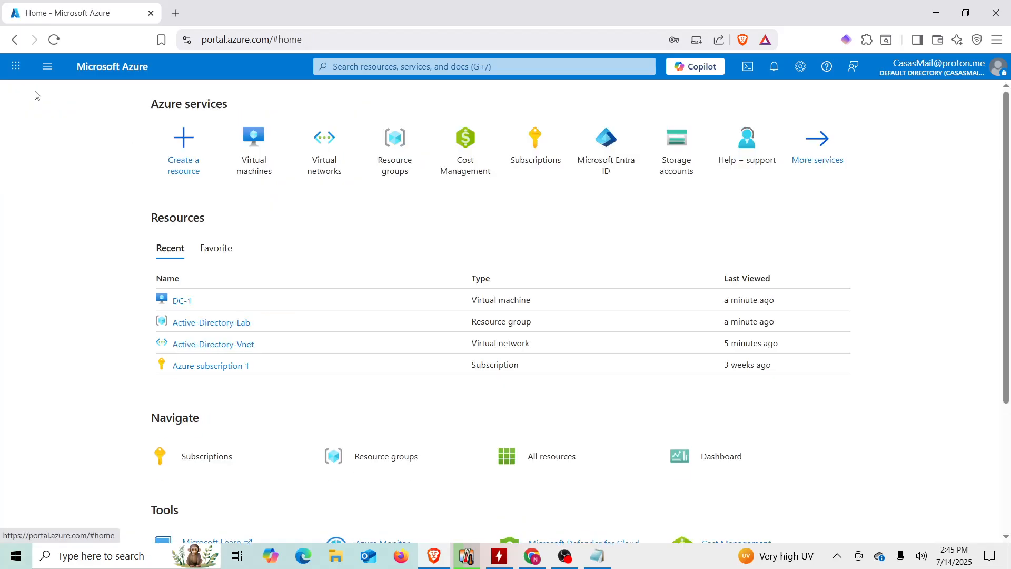
left_click(252, 160)
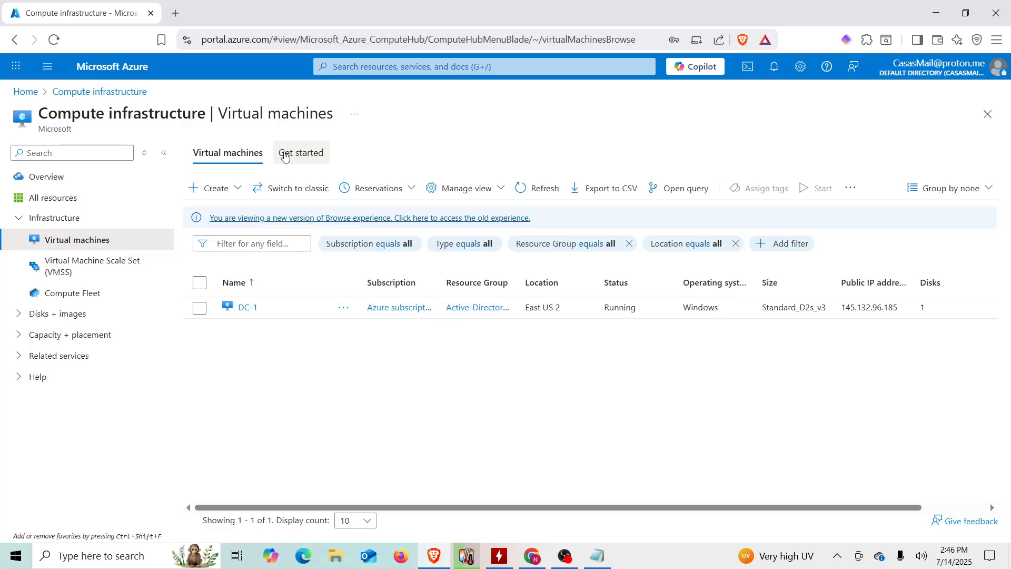
left_click(247, 308)
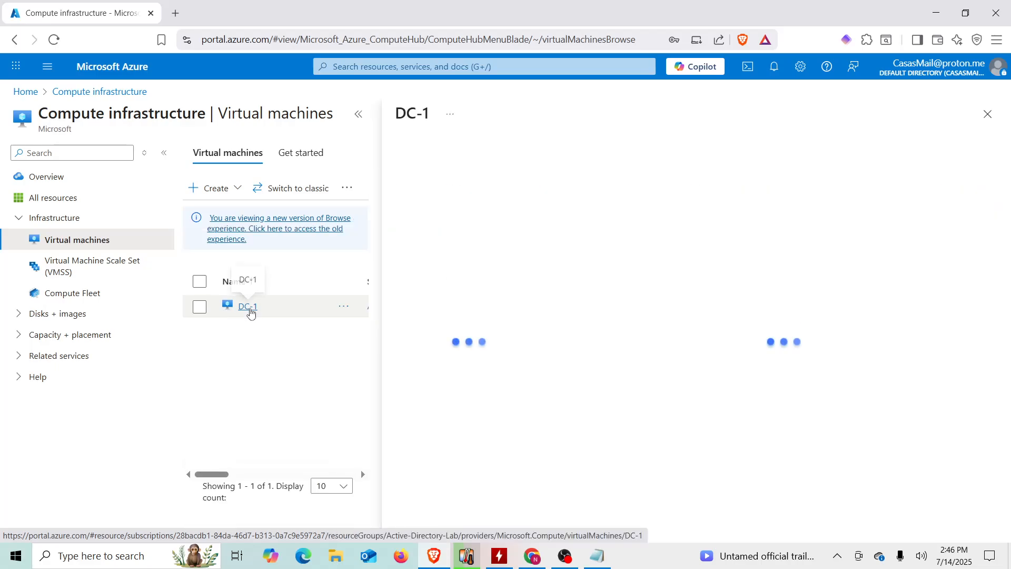
left_click(359, 114)
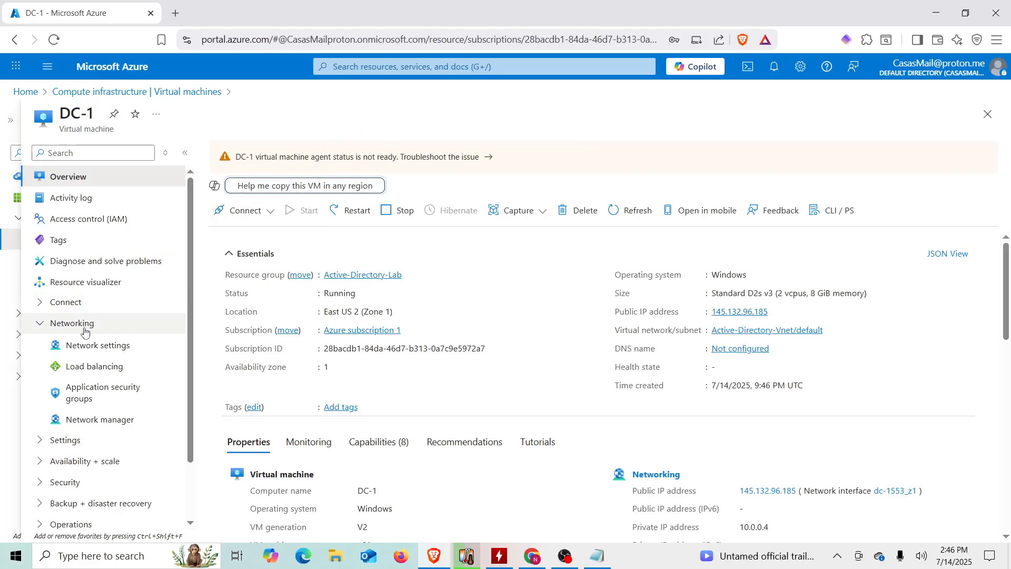
left_click(105, 346)
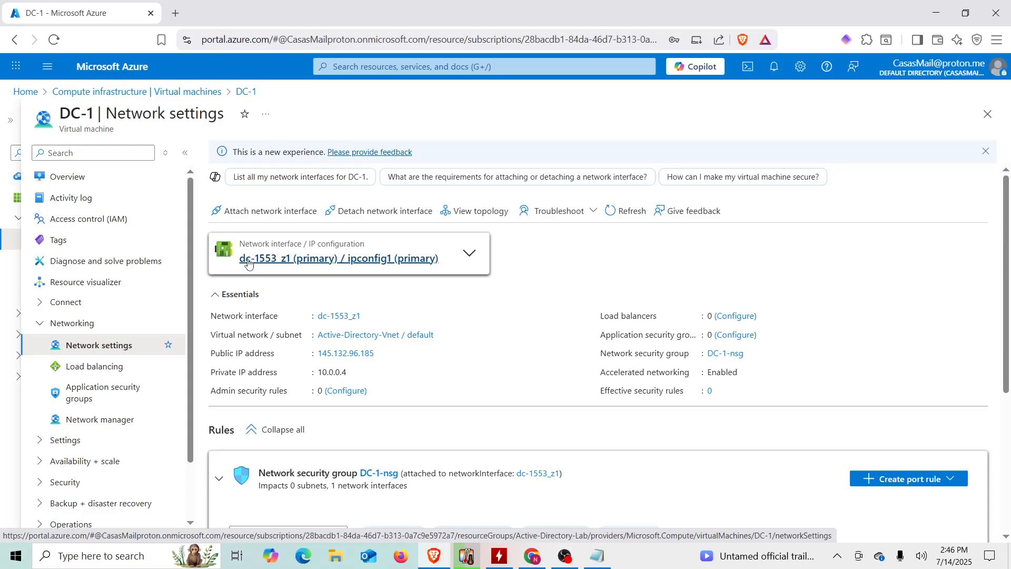
left_click(338, 258)
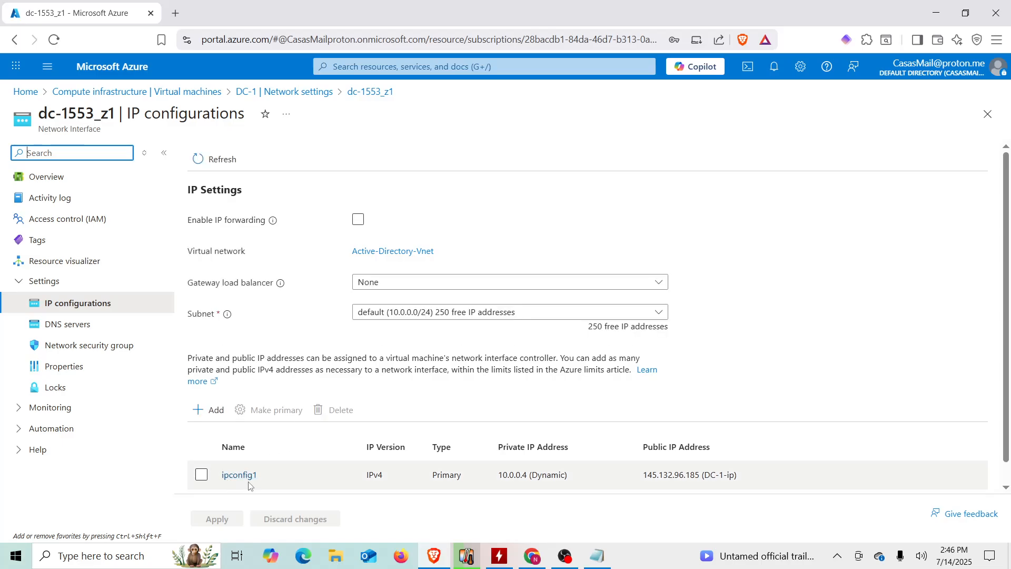
- Switch ipconfig1's private IP 10.0.0.4 from Dynamic to Static, save, and check notifications
left_click(245, 479)
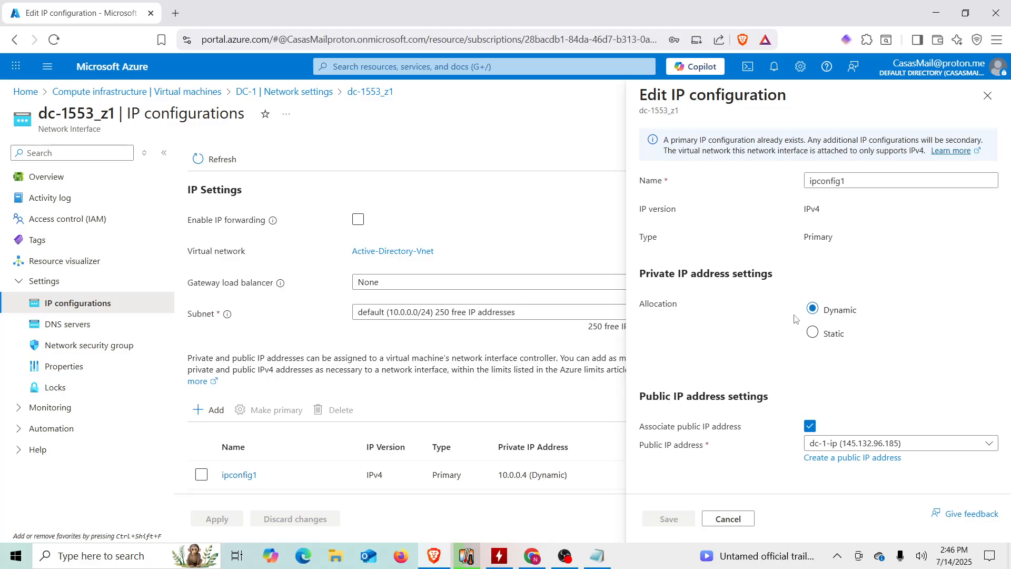
left_click(813, 333)
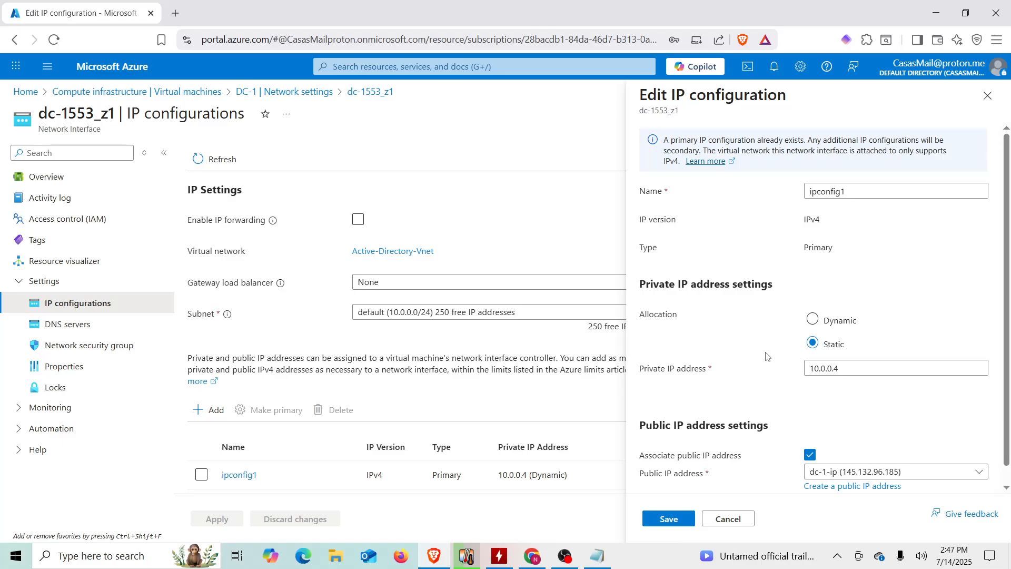
left_click(672, 518)
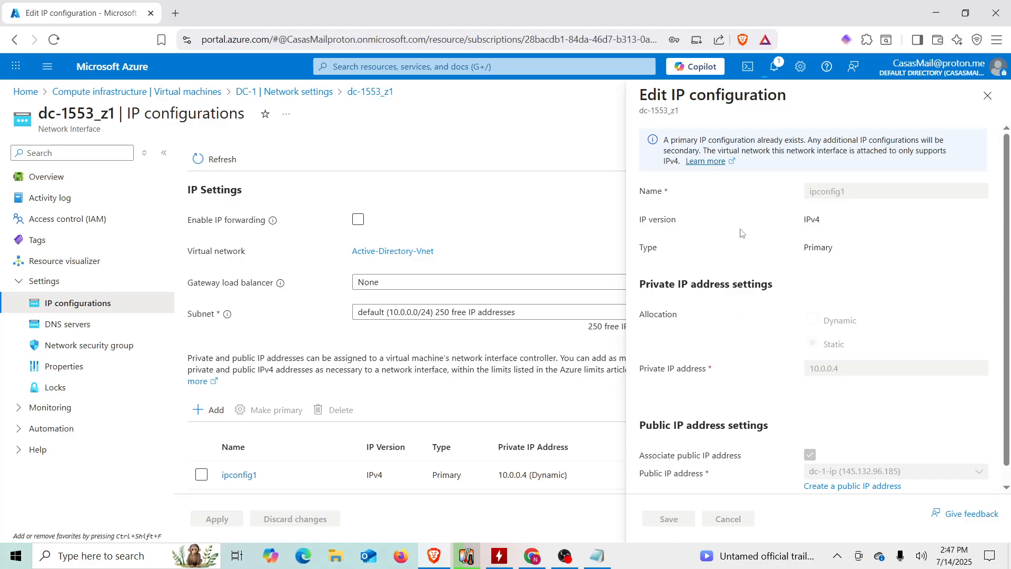
left_click(774, 66)
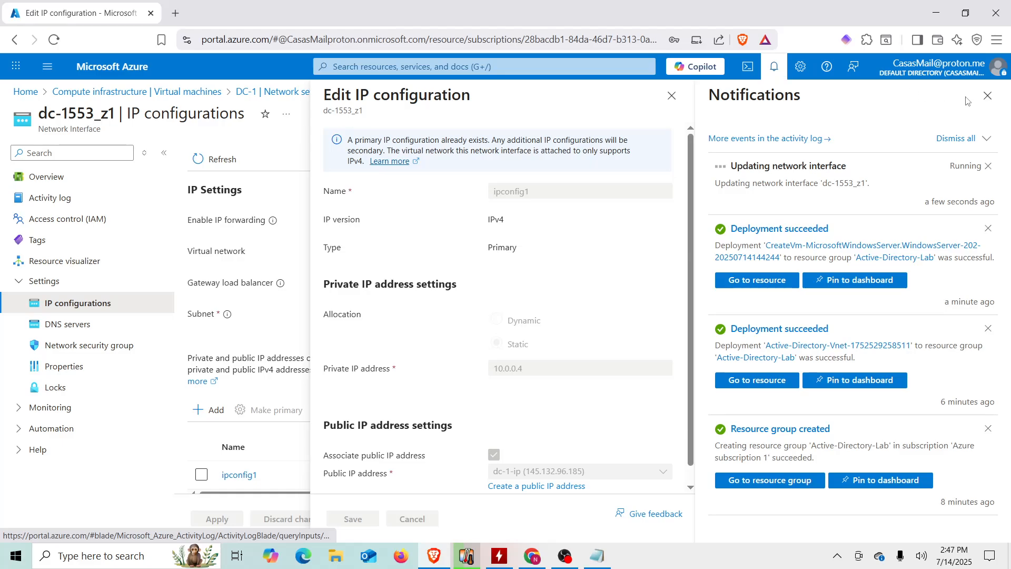
- Close notifications, show the Virtual machines list with DC-1 running, and dismiss the update message
left_click(987, 96)
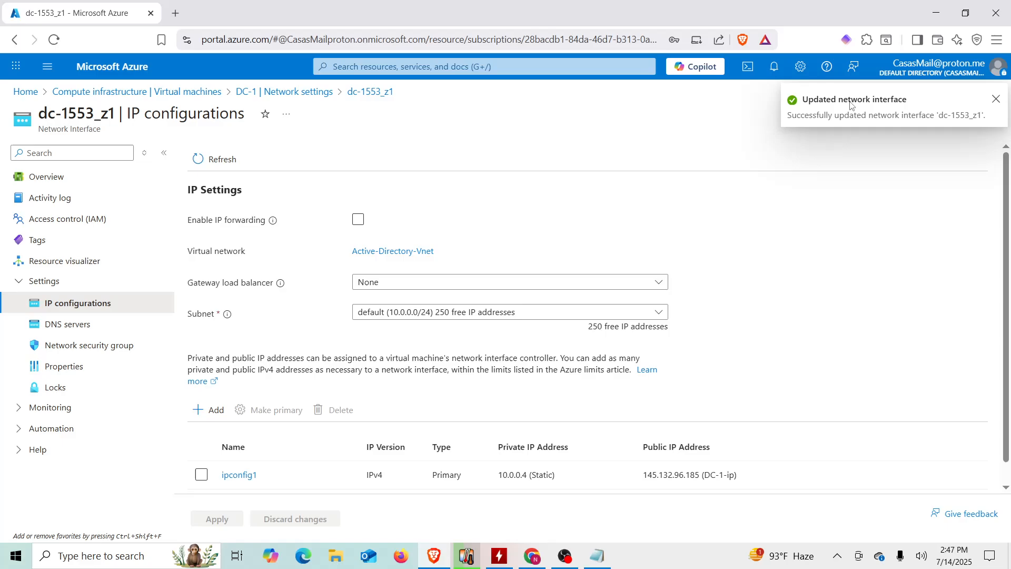
left_click(24, 93)
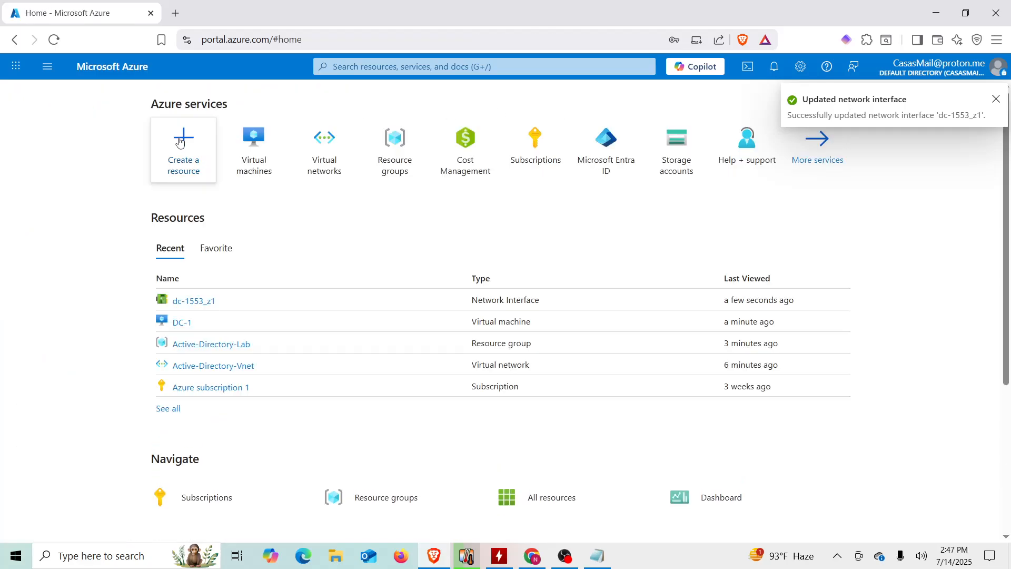
left_click(244, 154)
left_click(995, 100)
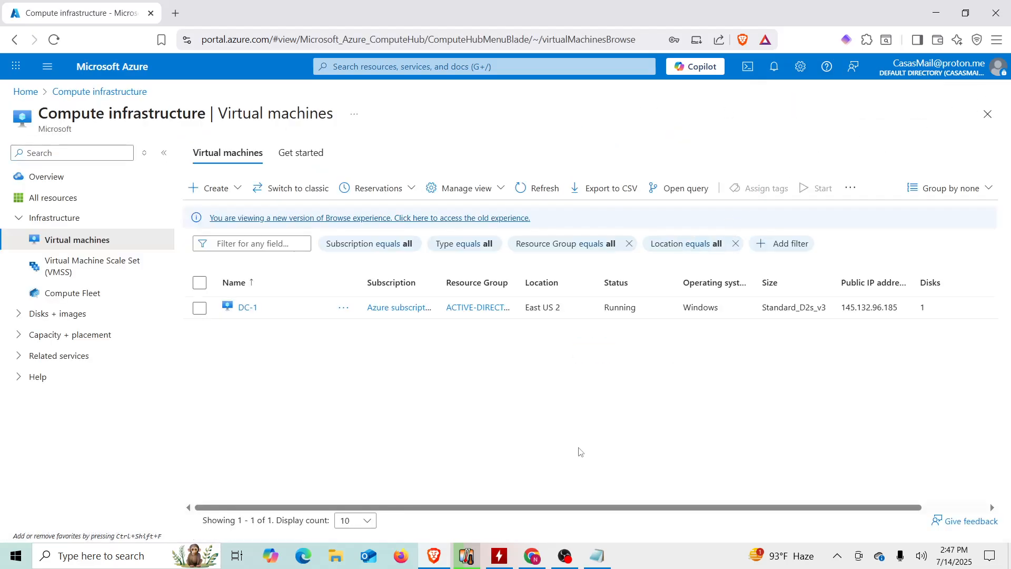
left_click(139, 557)
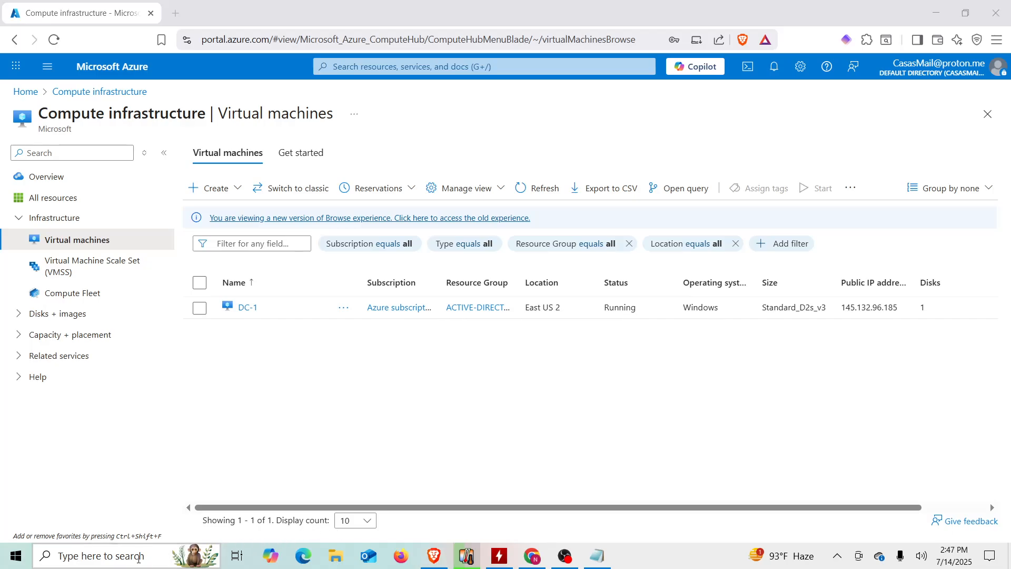
- Open Remote Desktop Connection and connect to DC-1's public IP address
type("re")
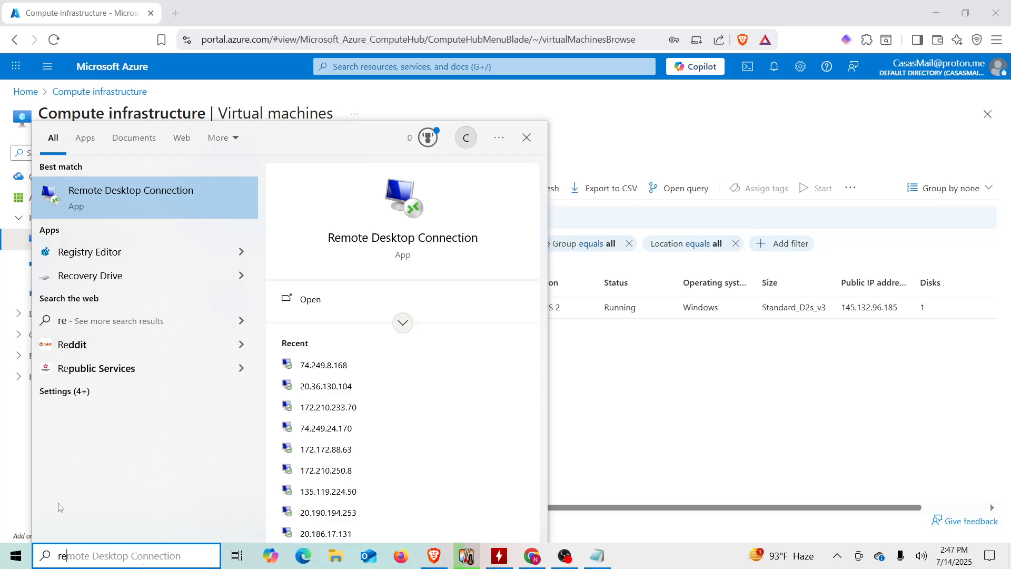
left_click(173, 204)
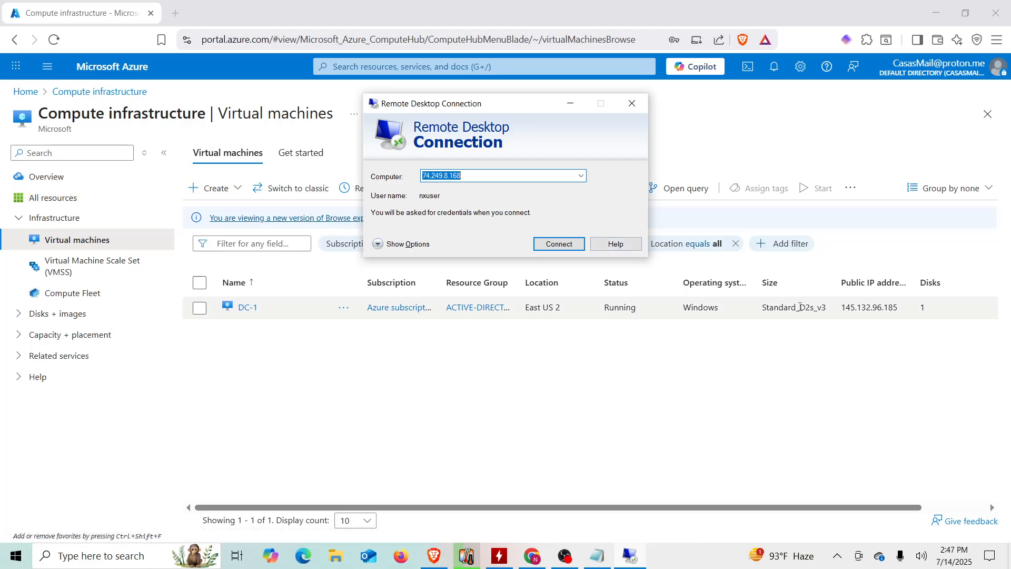
double_click(864, 310)
key("ctrl+c")
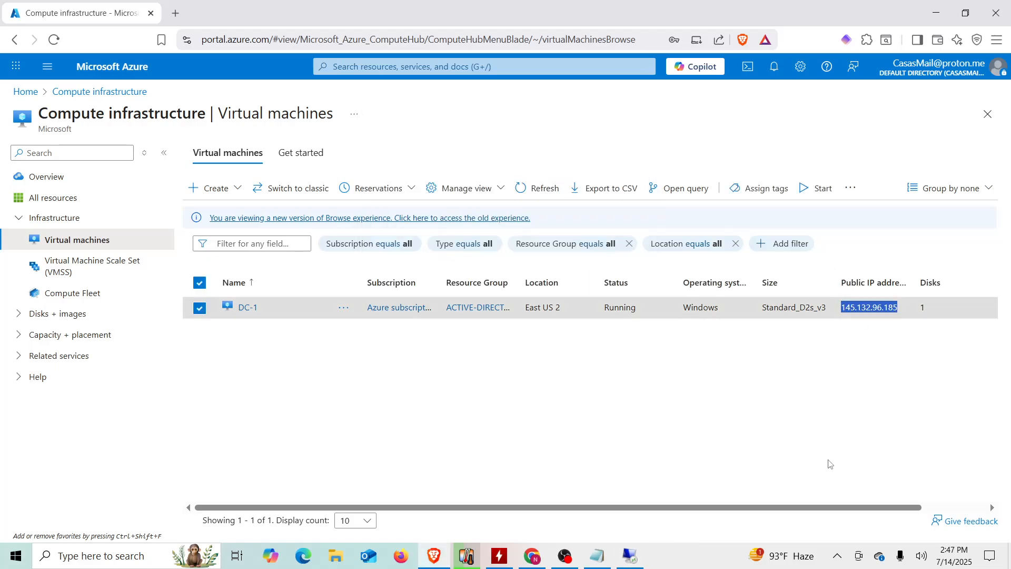
left_click(630, 556)
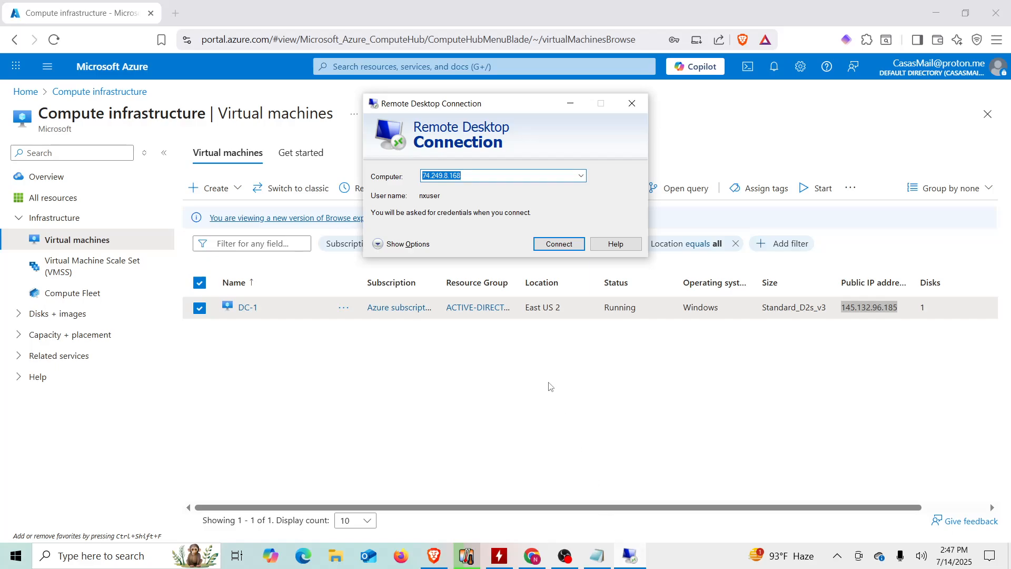
key("ctrl+v")
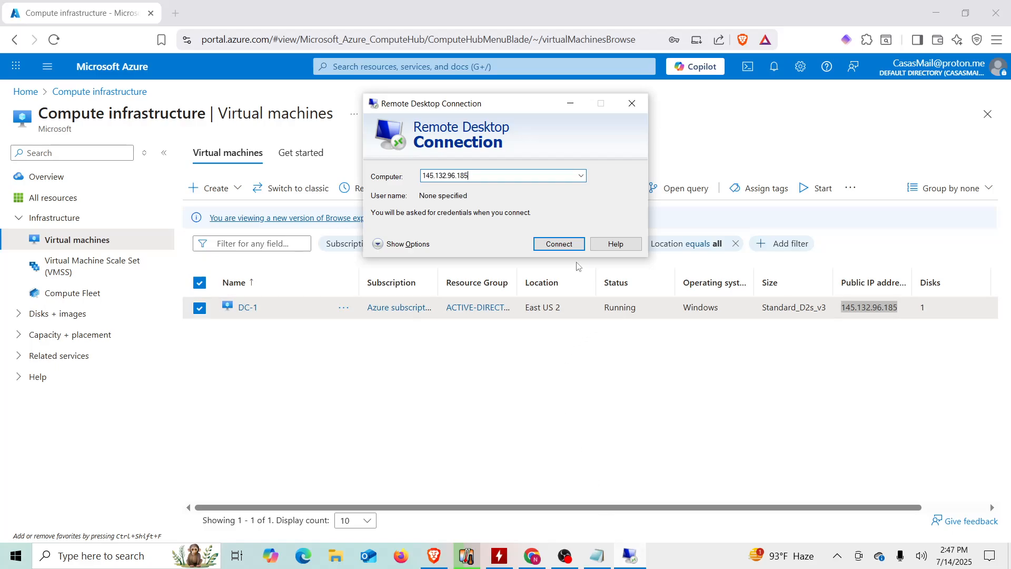
left_click(561, 244)
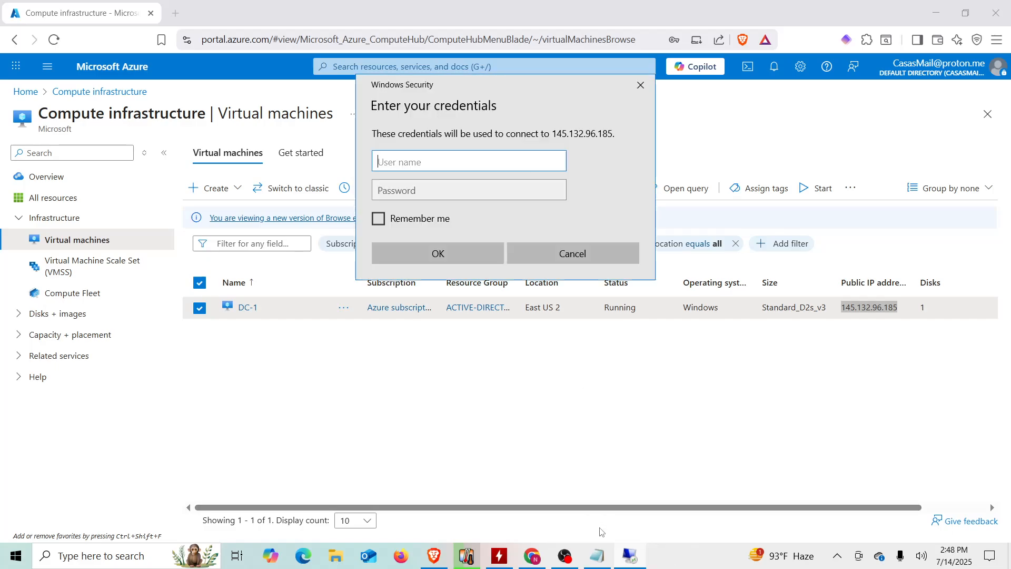
- Enter the administrator user name and paste the saved DC-1 password, then submit
left_click(598, 553)
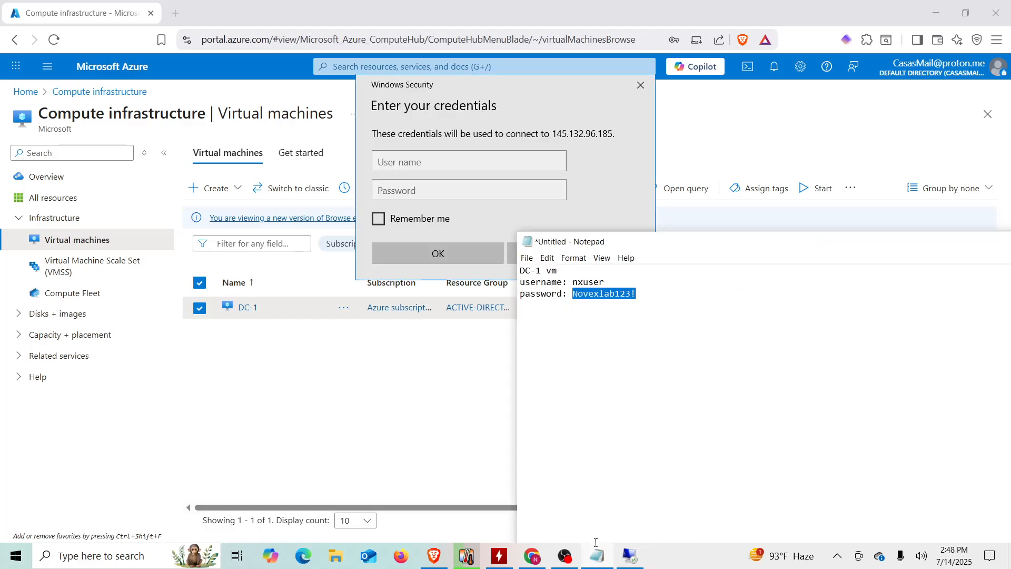
left_click(425, 162)
type("nxuser")
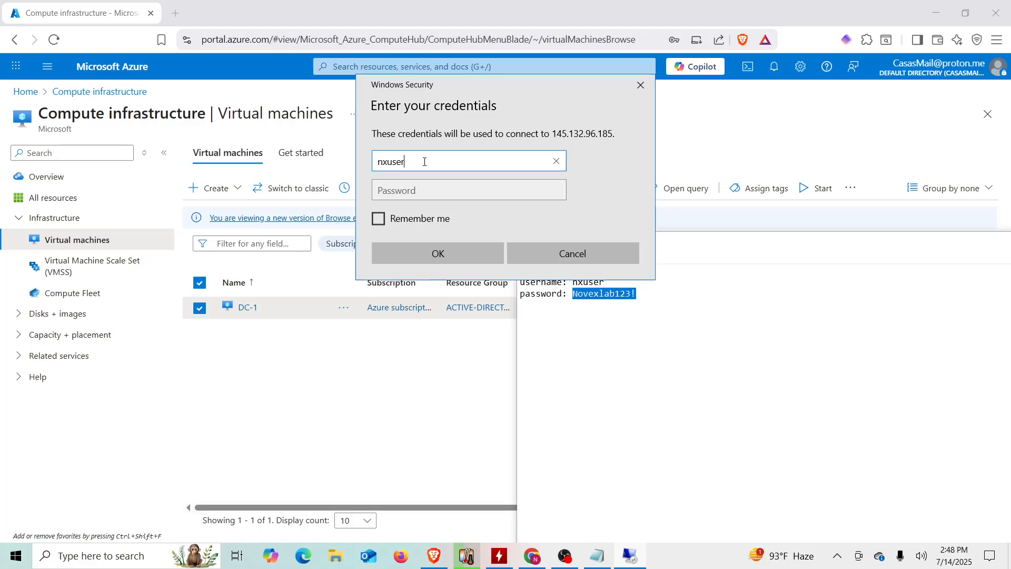
right_click(584, 294)
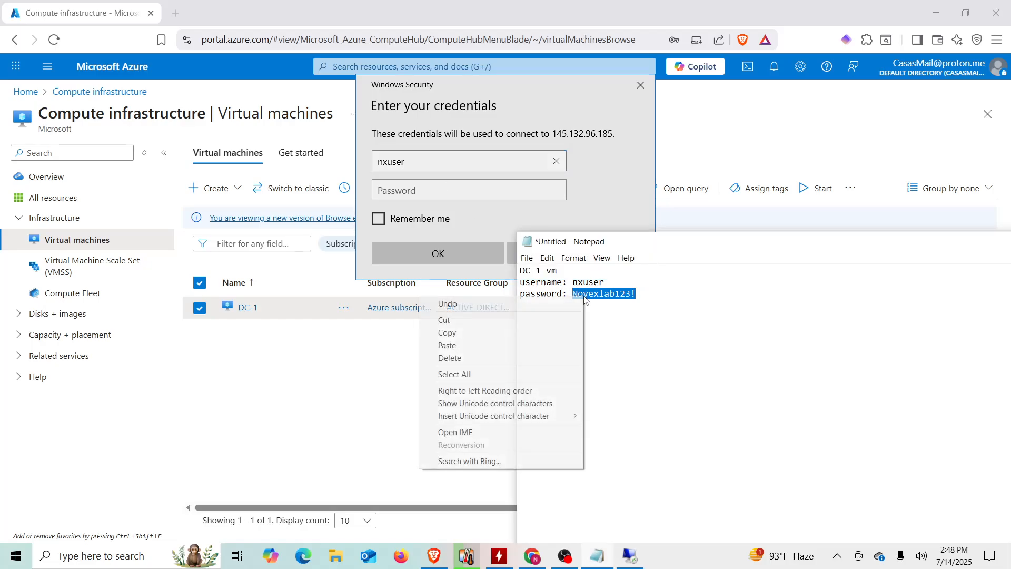
left_click(492, 333)
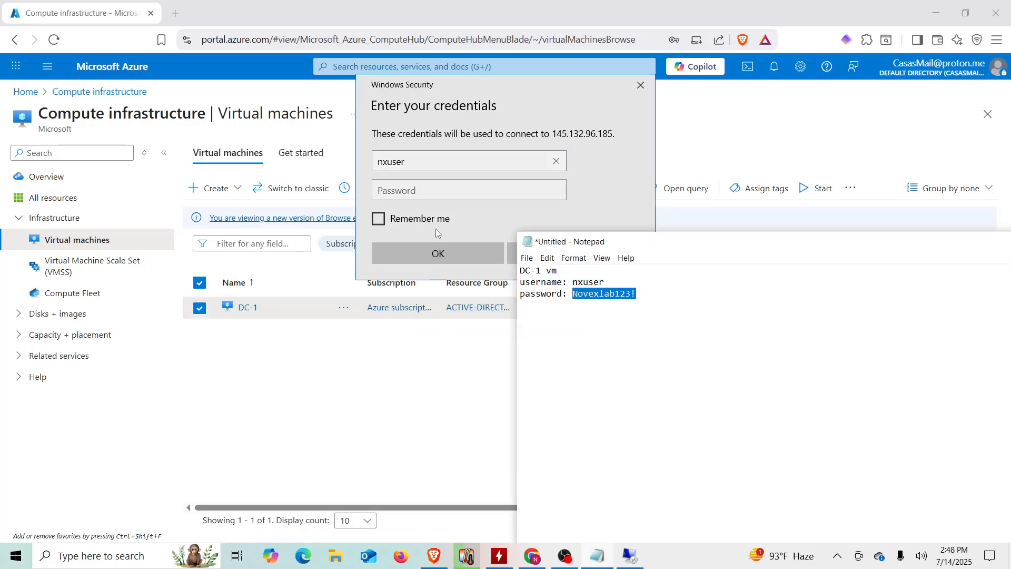
left_click(442, 190)
key("ctrl+v")
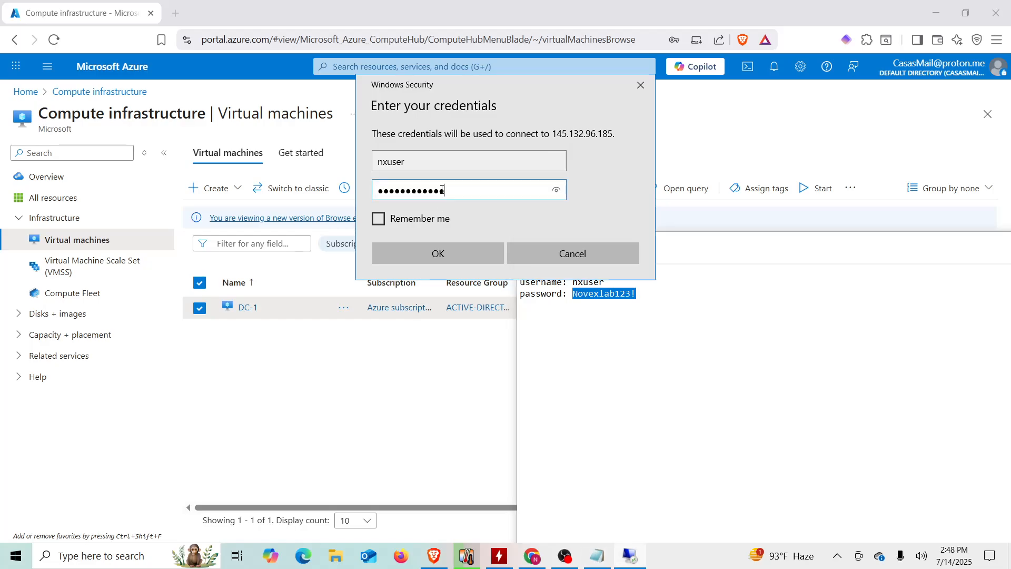
left_click(433, 244)
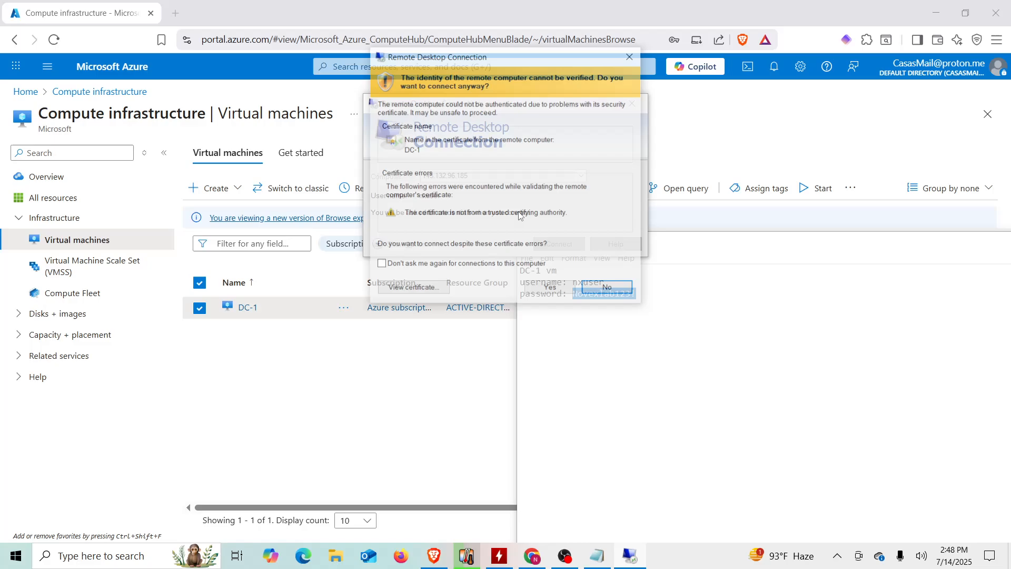
- Accept the certificate warning, decline network discovery, and close the Admin Center popup and Server Manager
left_click(550, 286)
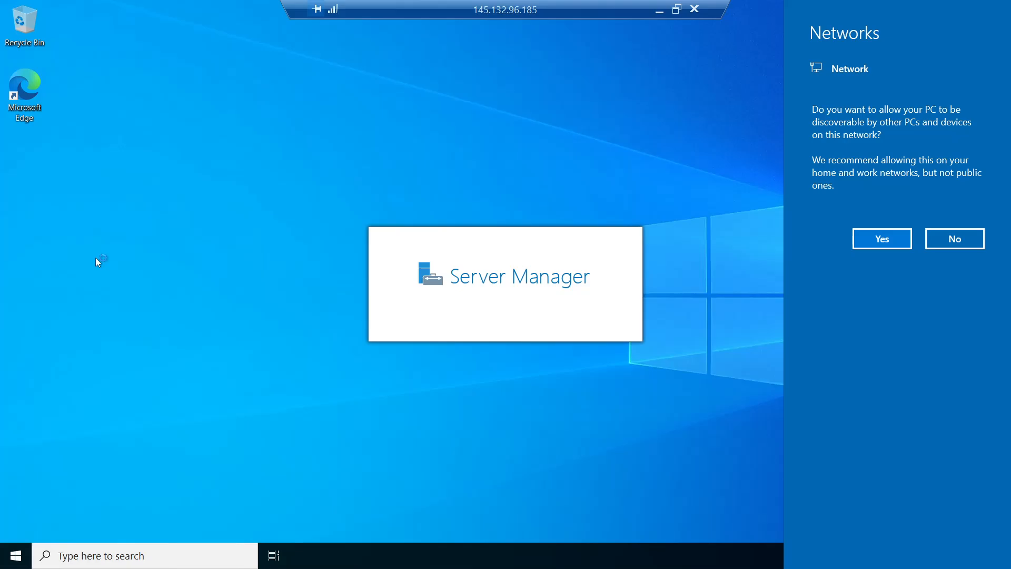
left_click(972, 240)
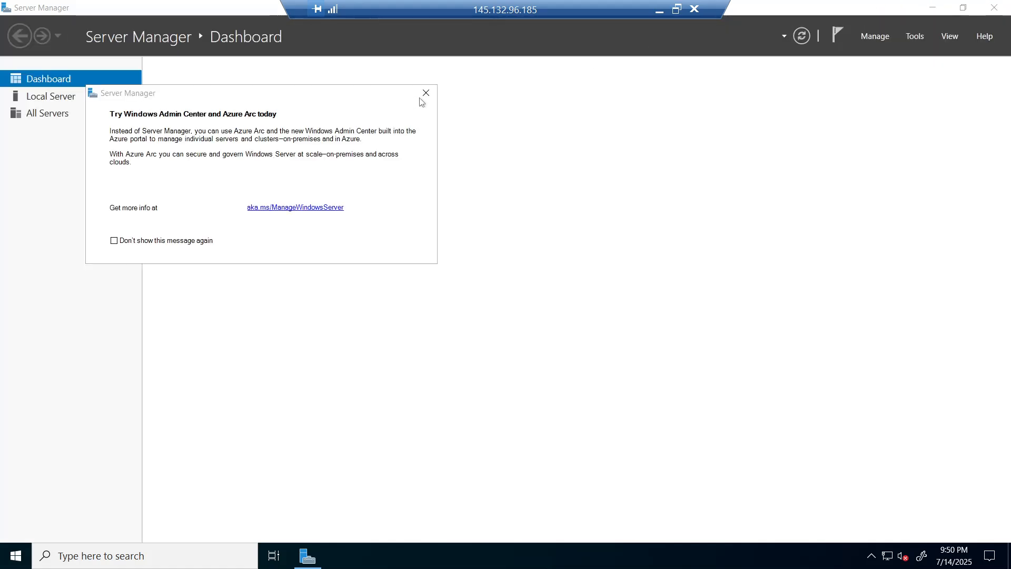
left_click(425, 93)
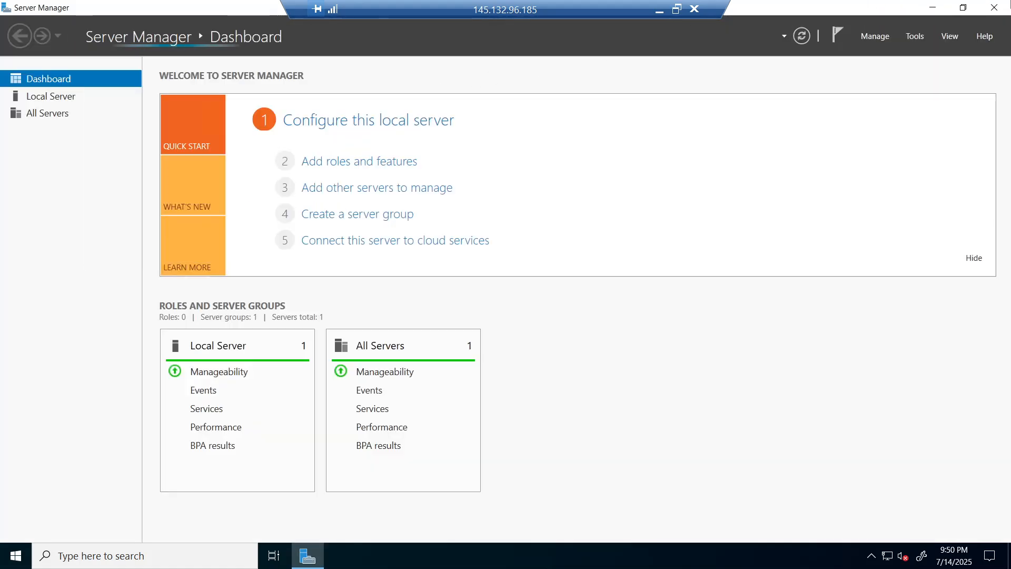
left_click(998, 8)
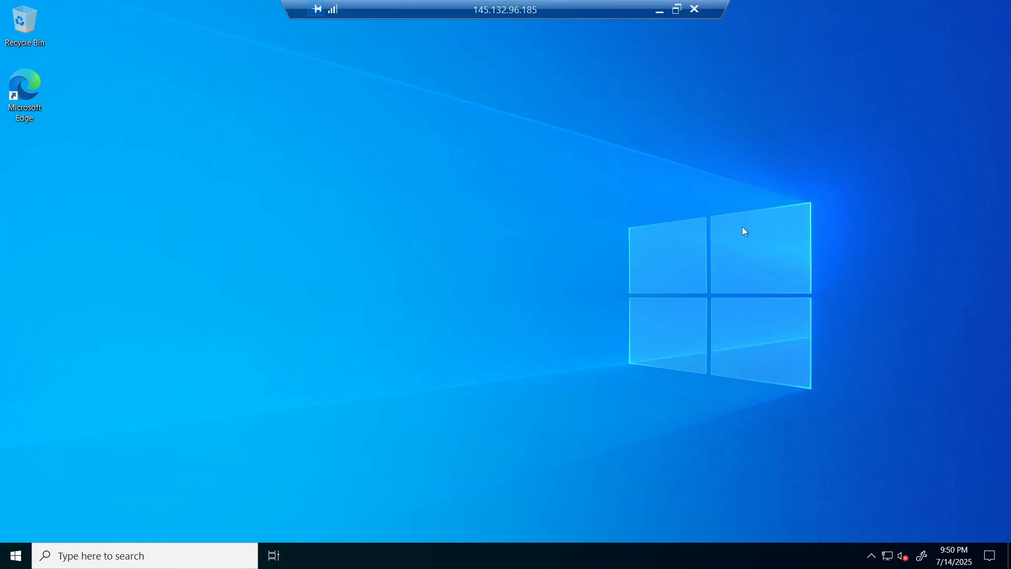
- Launch wf.msc from the Run box and maximize the firewall console
key("super+r")
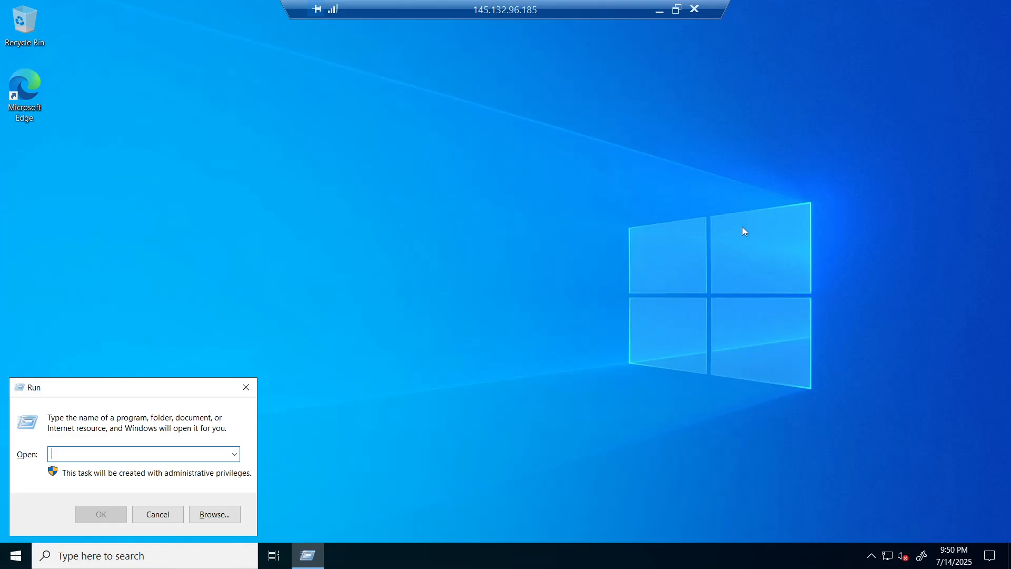
type("wf")
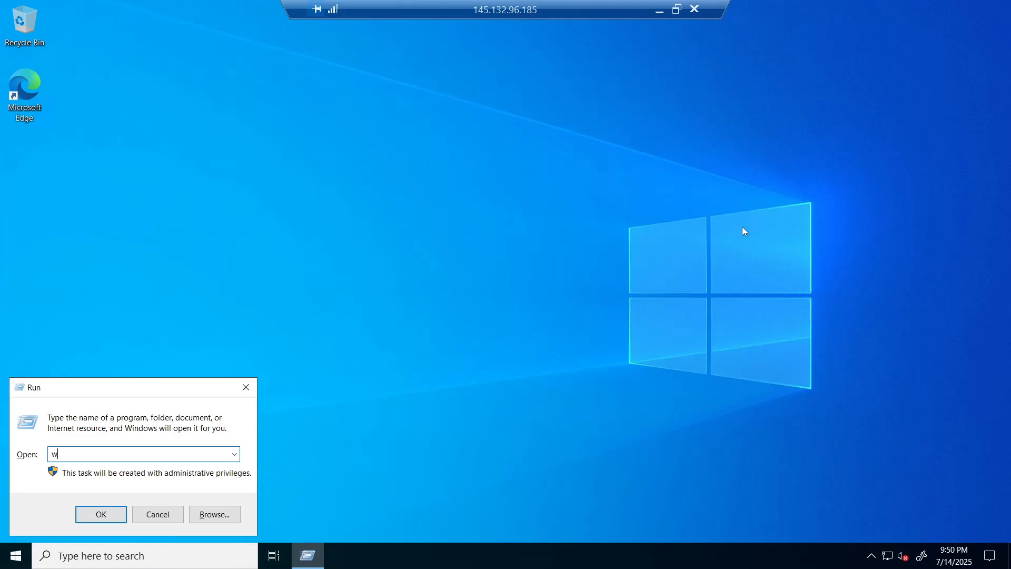
type(".msc")
key("Return")
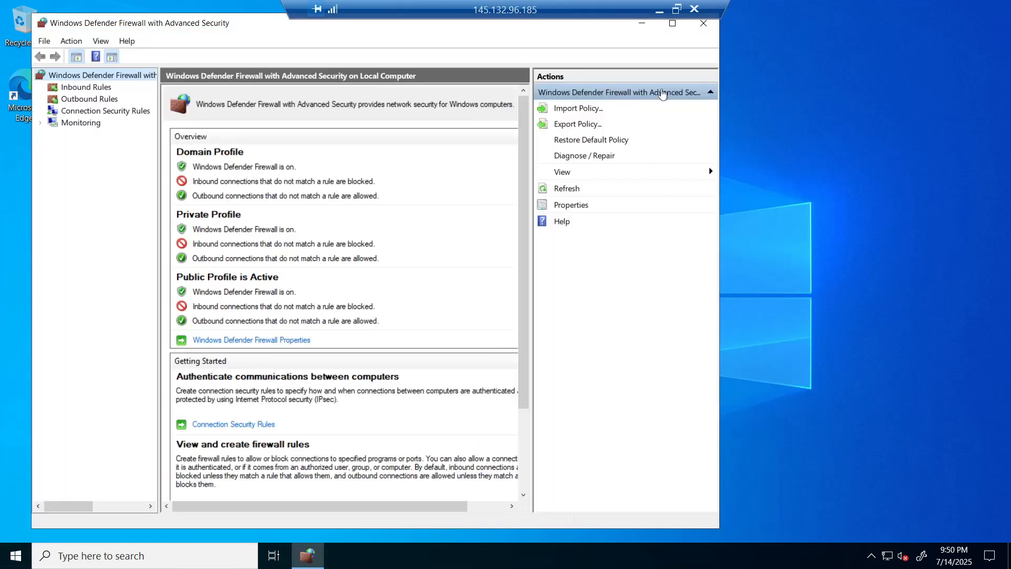
left_click(672, 23)
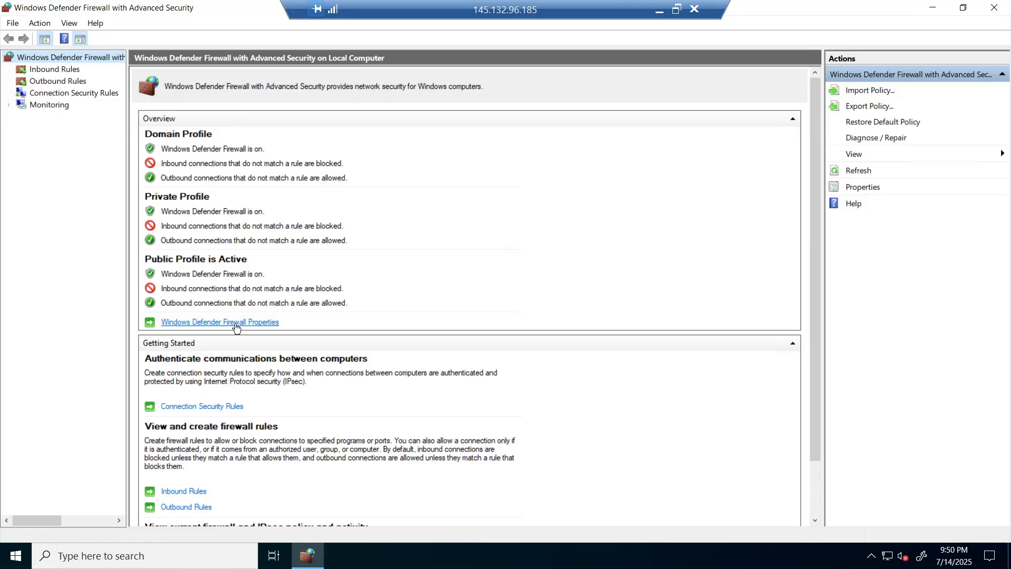
- Set the Domain, Private and Public profile firewall states to Off and apply the change
left_click(259, 323)
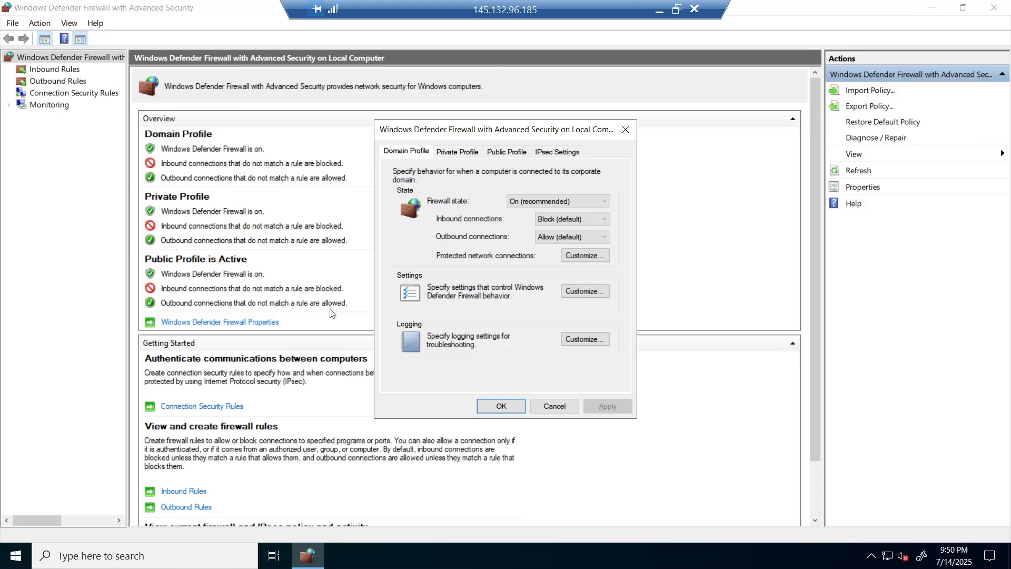
left_click(529, 202)
left_click(514, 210)
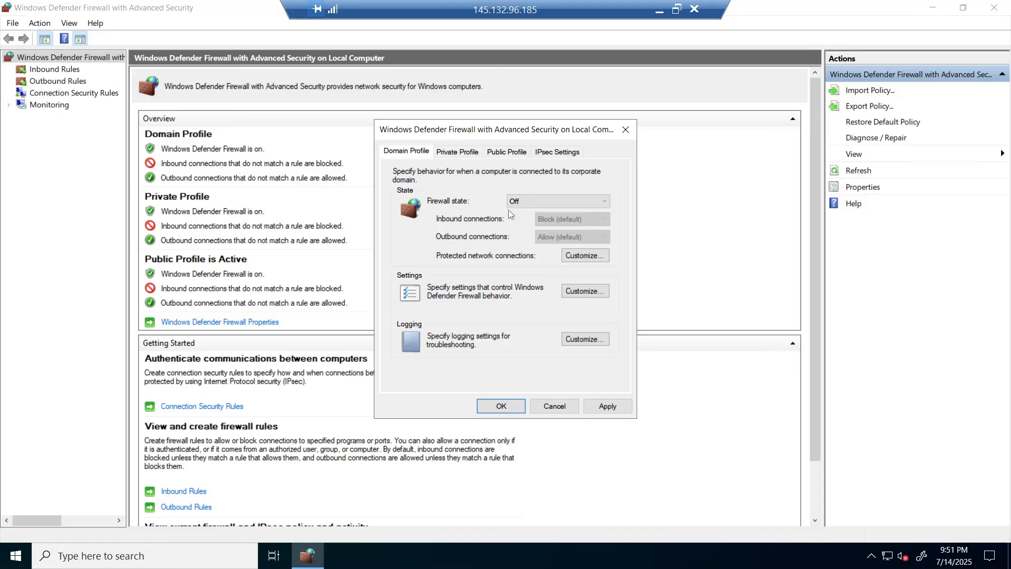
left_click(457, 154)
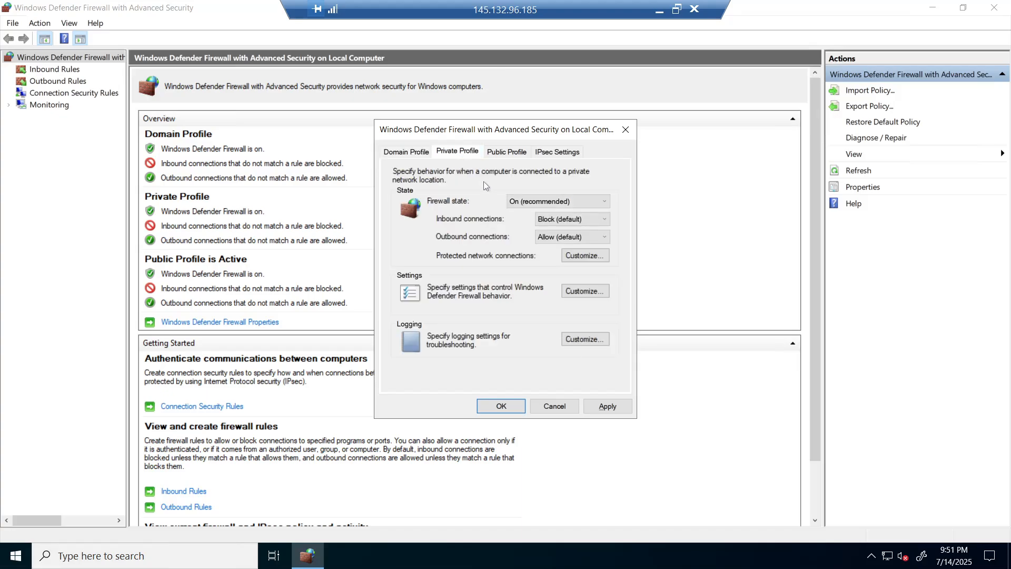
left_click(516, 202)
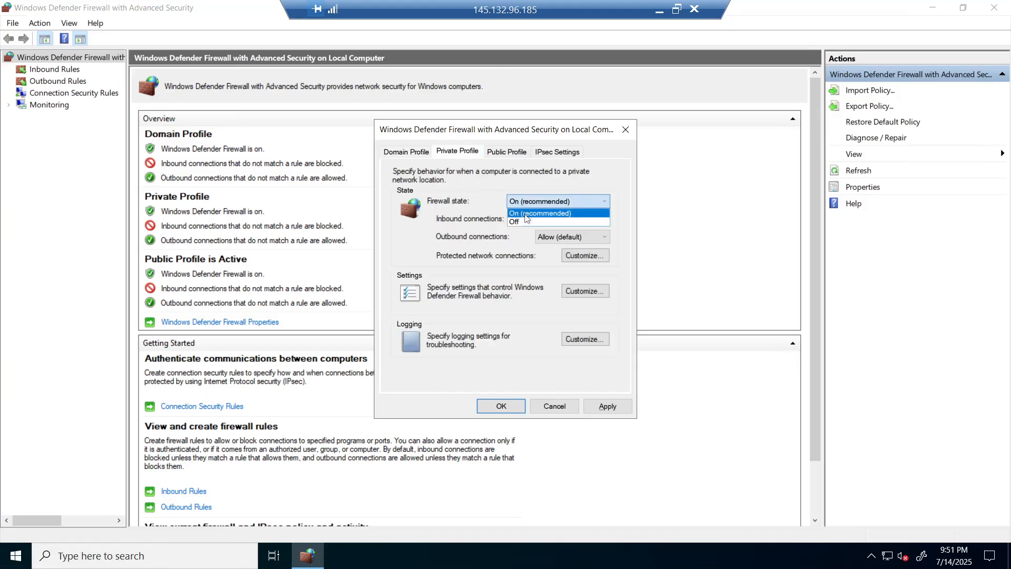
left_click(526, 222)
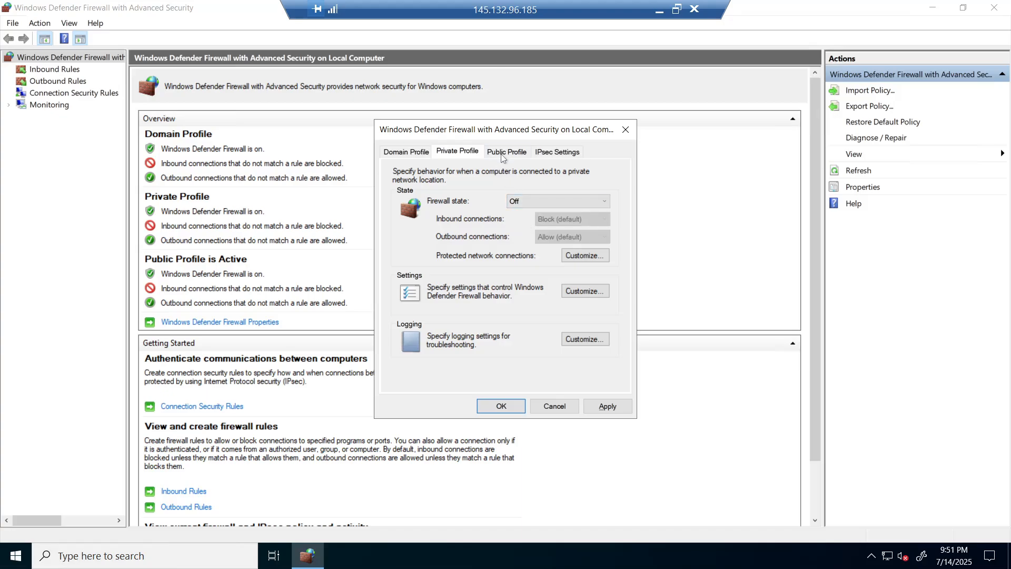
left_click(504, 156)
left_click(518, 199)
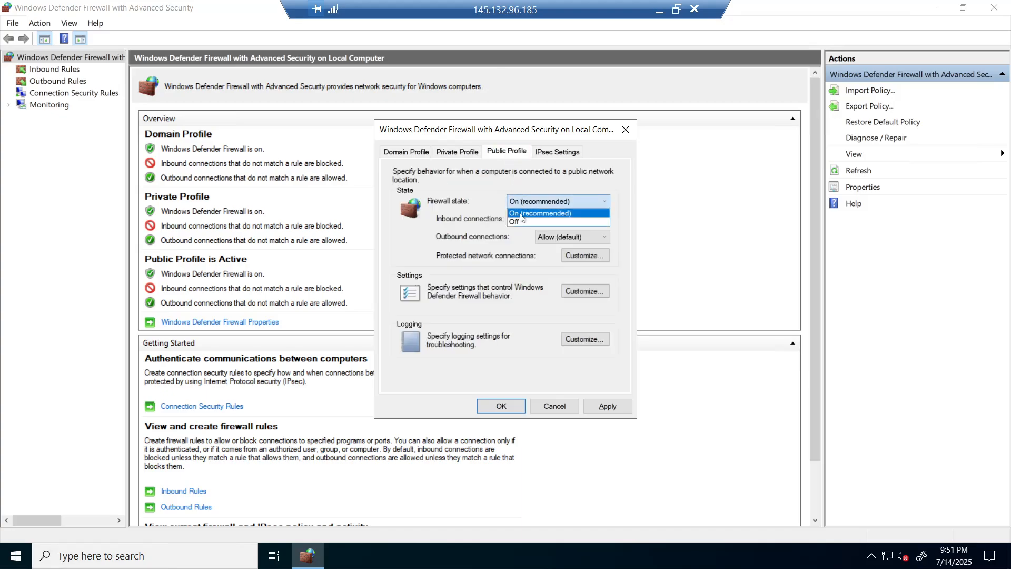
left_click(521, 222)
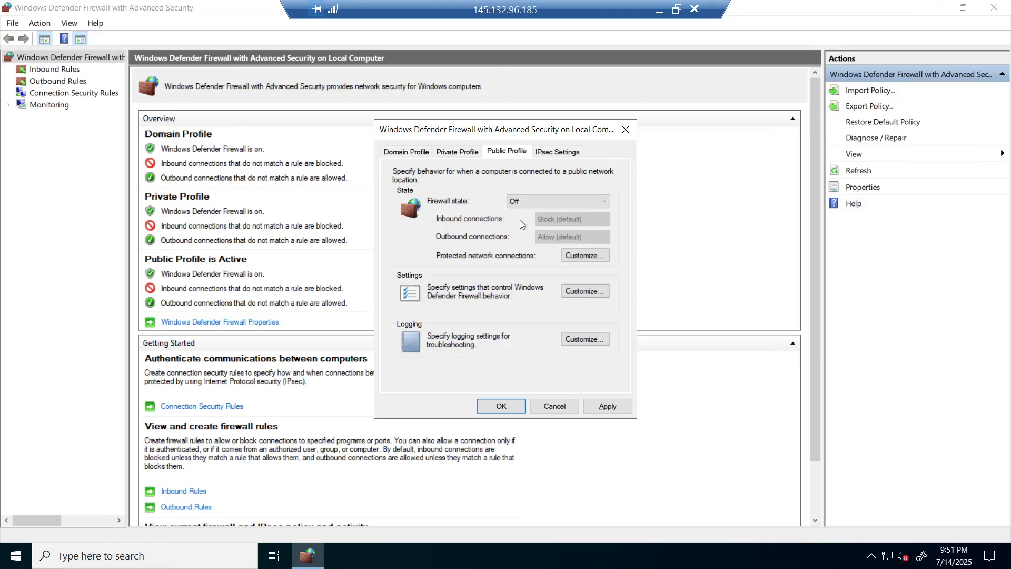
left_click(605, 407)
left_click(515, 406)
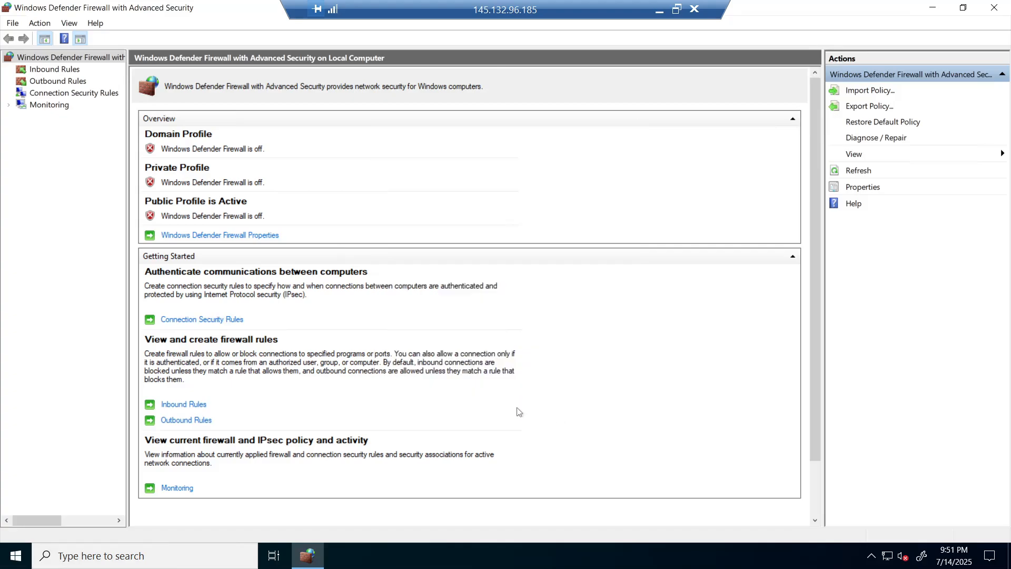
left_click(660, 12)
- Bring the Azure virtual machines list, showing DC-1 running, in front of the credentials notes
left_click(681, 305)
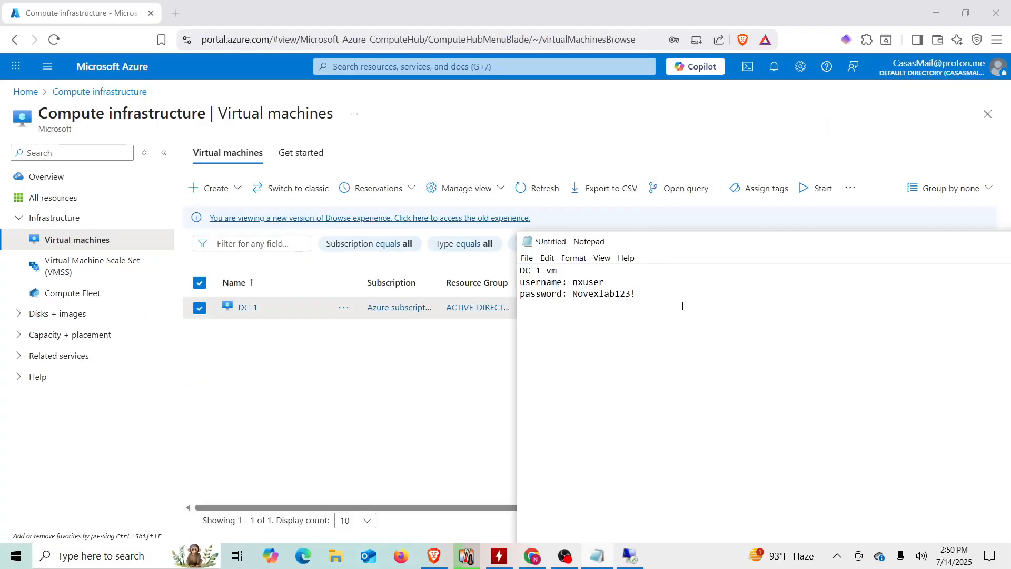
left_click(351, 415)
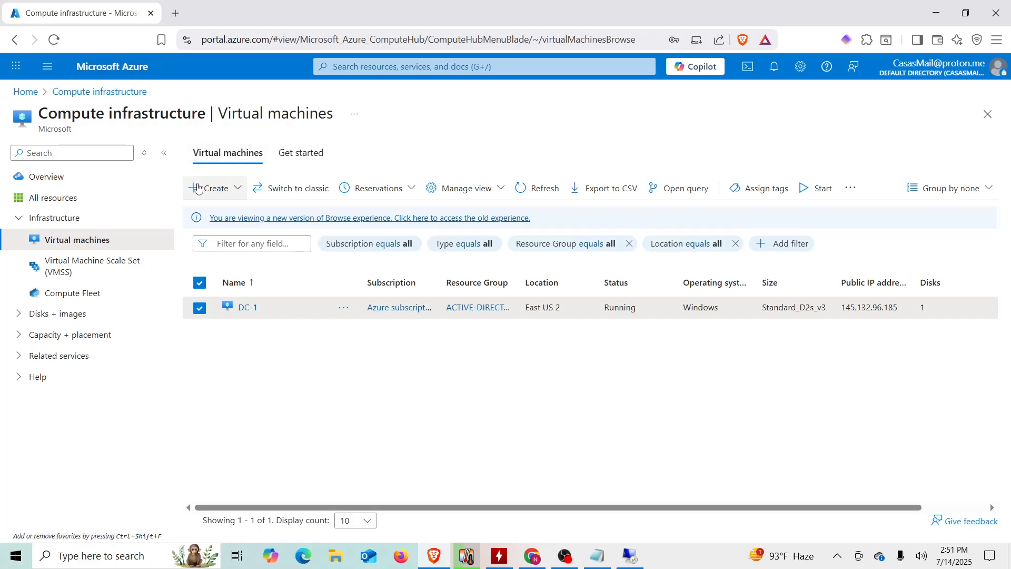
- Start a new virtual machine in the Active-Directory-Lab resource group
left_click(219, 198)
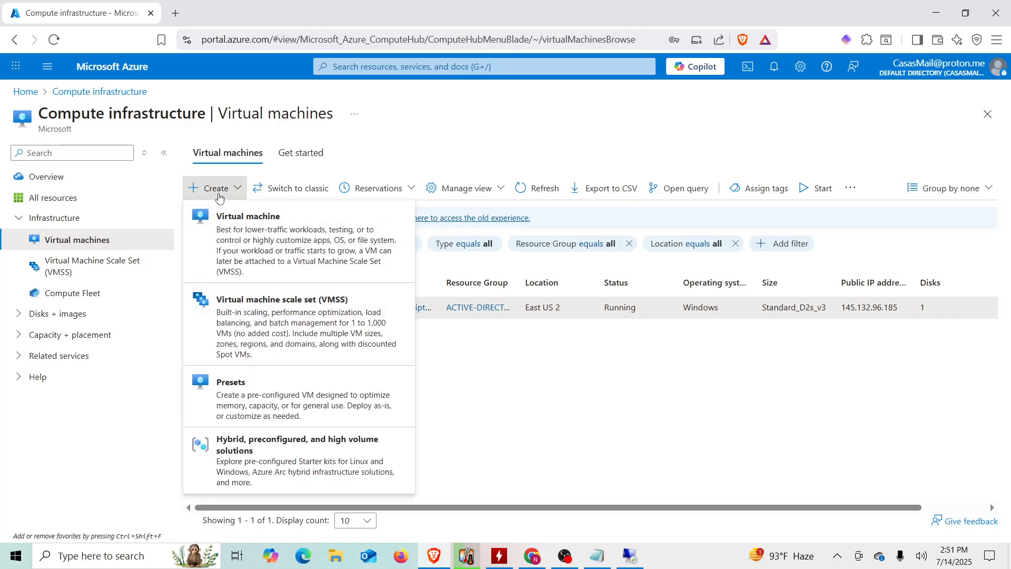
left_click(265, 252)
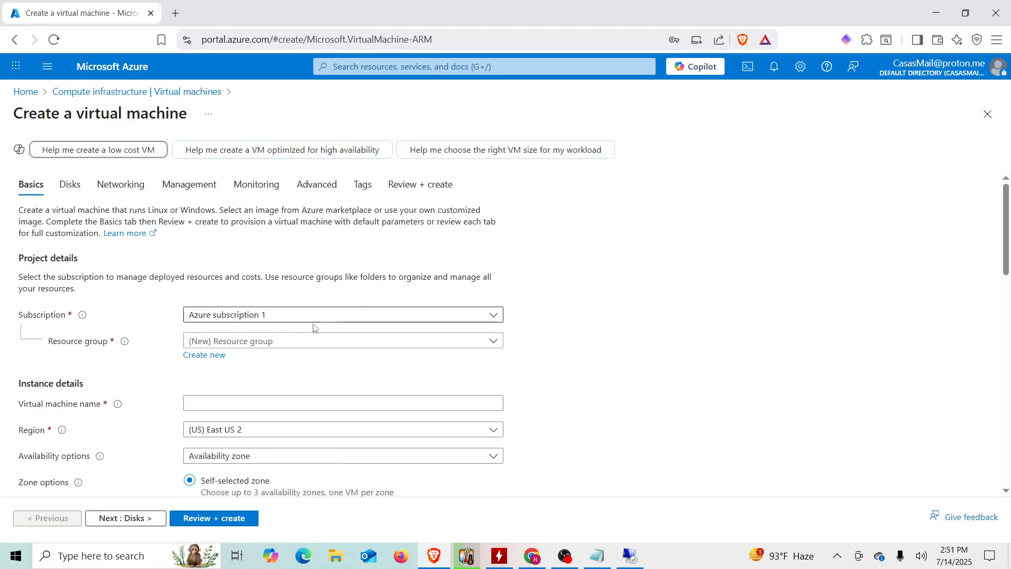
left_click(238, 344)
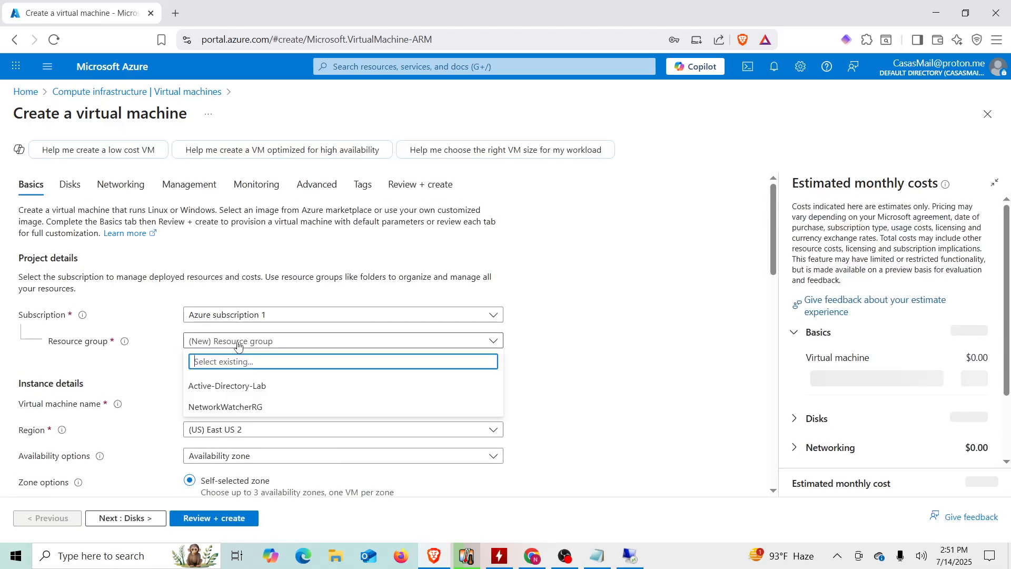
left_click(255, 387)
- Name the new virtual machine Client-1
scroll(180, 383, "down", 1)
left_click(198, 338)
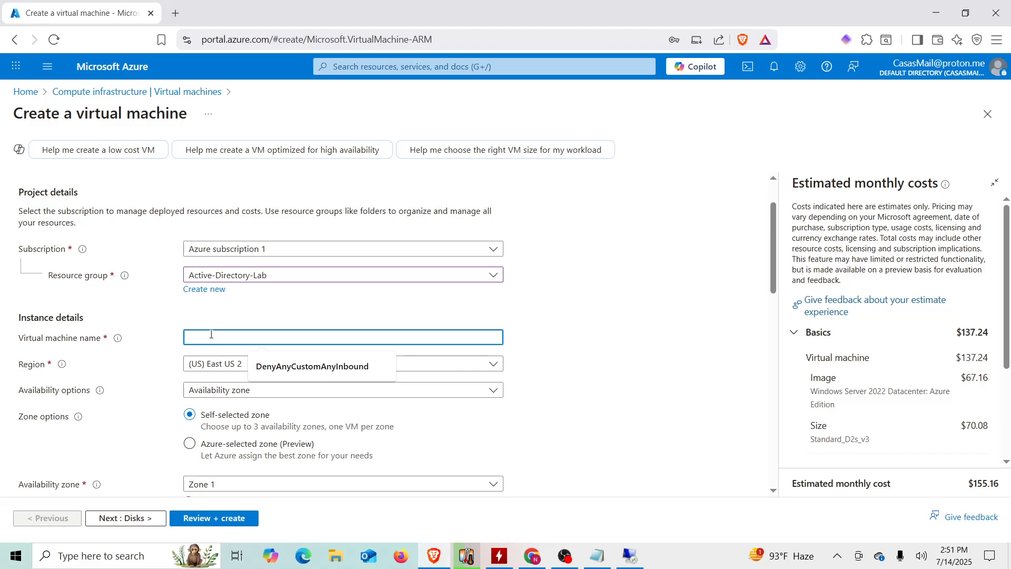
type("nxuser")
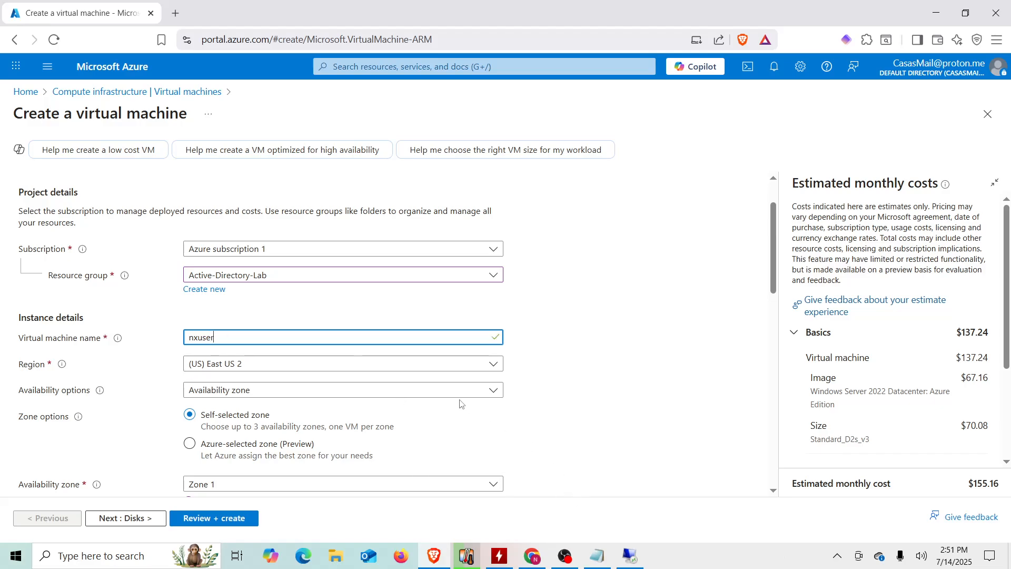
key("BackSpace")
key("BackSpace")
key("BackSpace")
key("BackSpace")
key("BackSpace")
key("BackSpace")
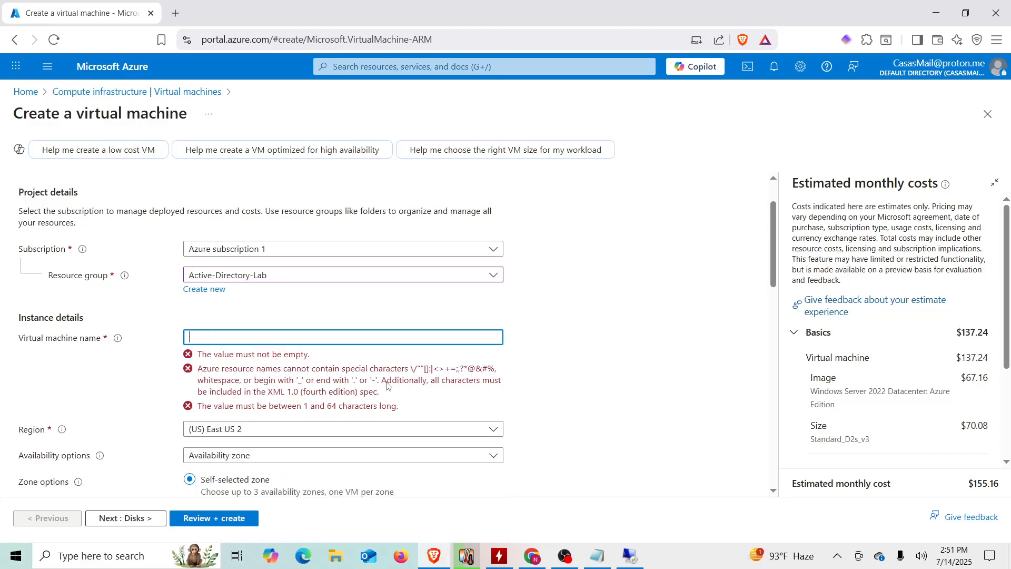
type("Client")
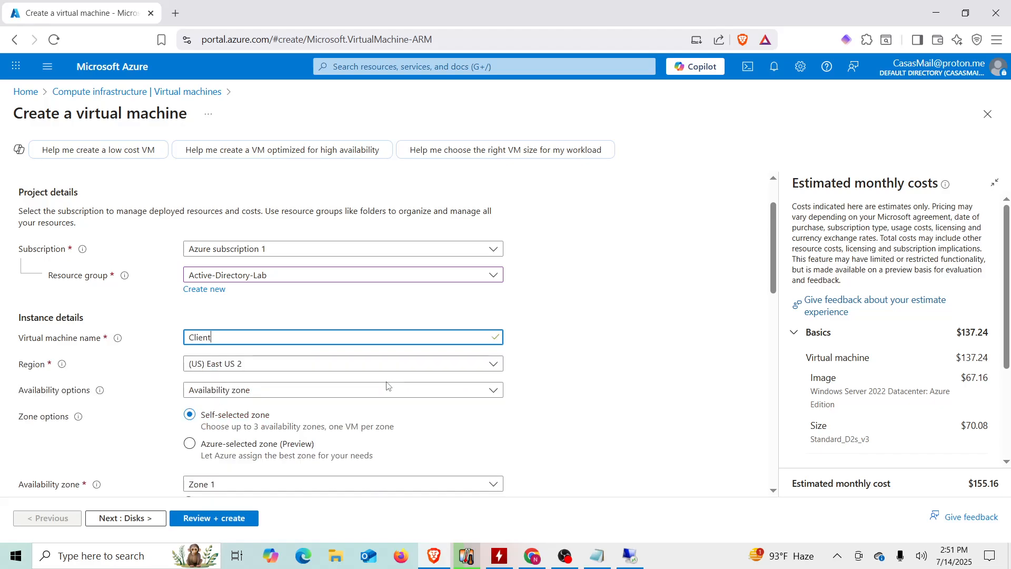
type("-1")
left_click(158, 361)
- Choose the 'Windows 10 Pro, version 22H2 - x64 Gen2' image
scroll(150, 316, "down", 3)
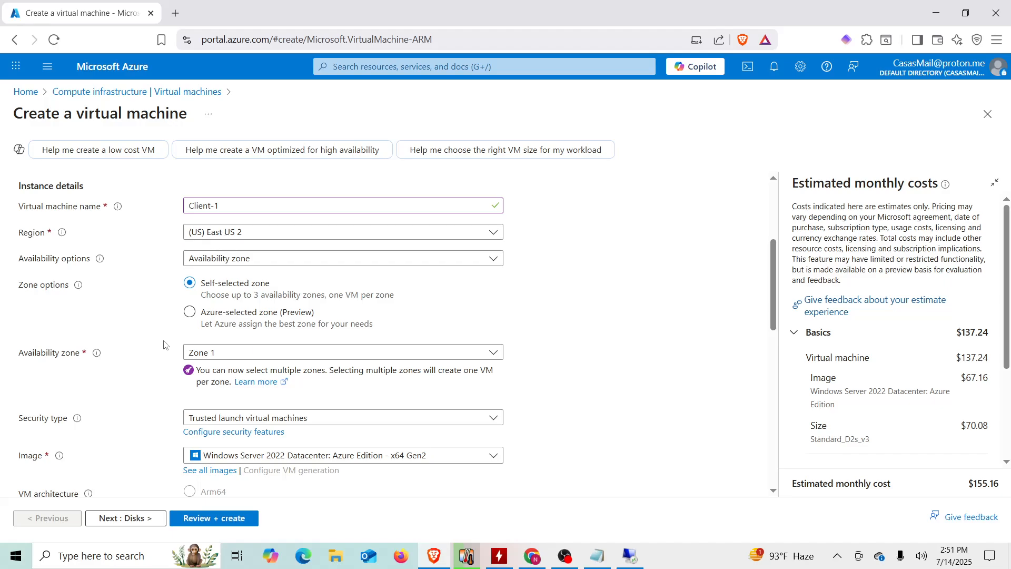
scroll(161, 375, "down", 3)
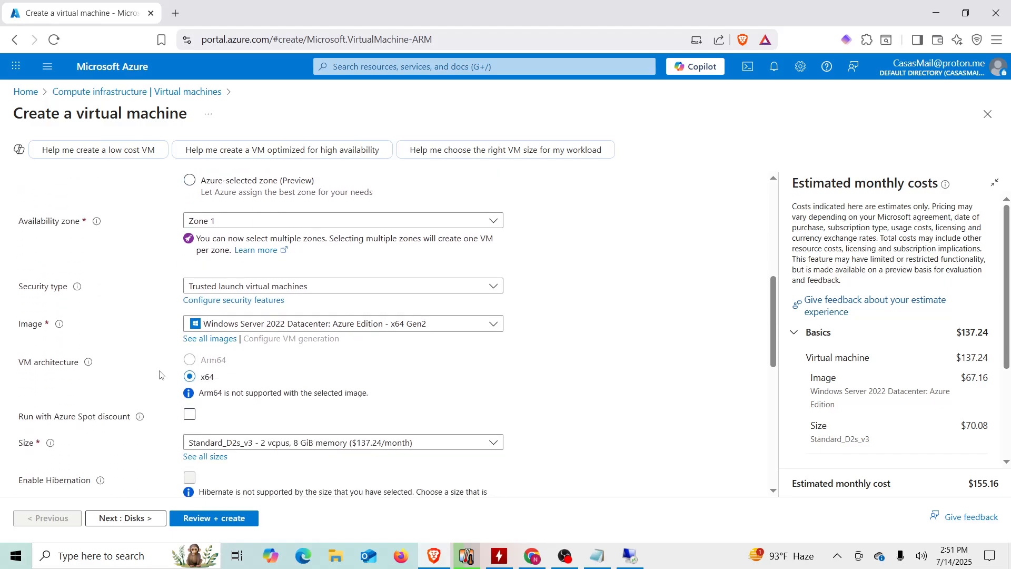
double_click(226, 332)
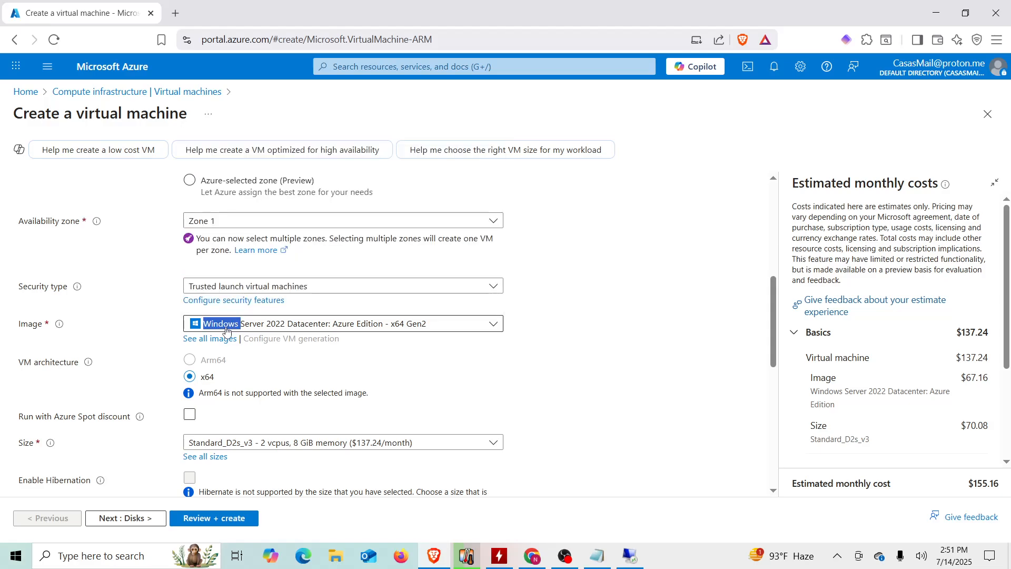
left_click(275, 331)
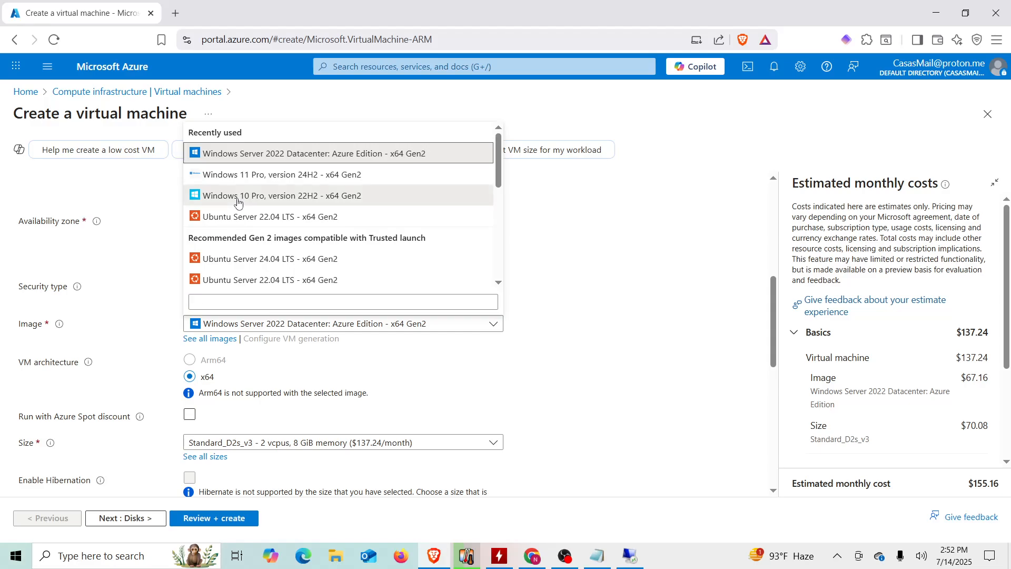
left_click(238, 200)
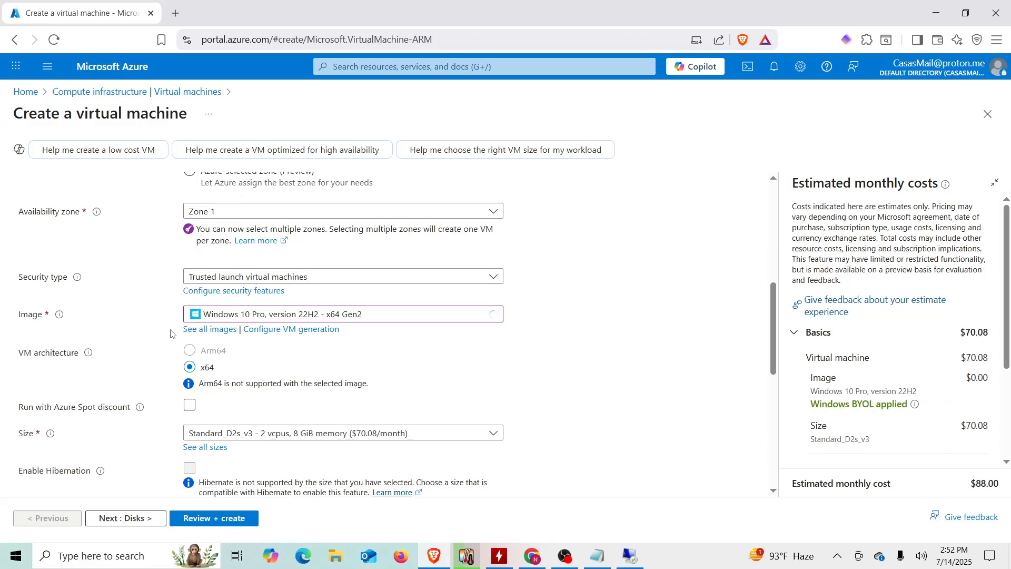
- Enter the administrator account username for the VM
scroll(170, 334, "down", 3)
scroll(170, 334, "down", 1)
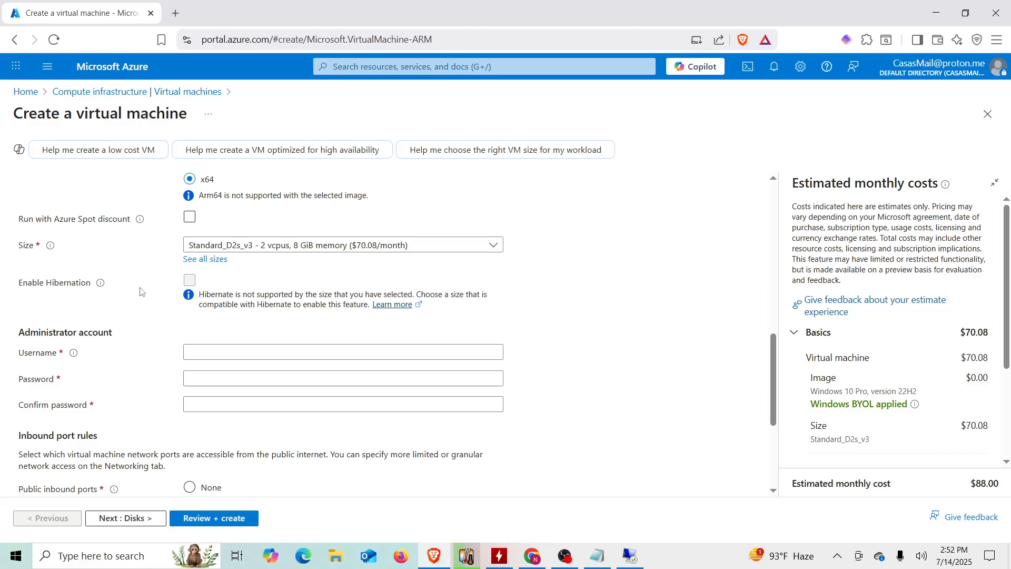
scroll(153, 279, "down", 3)
left_click(205, 225)
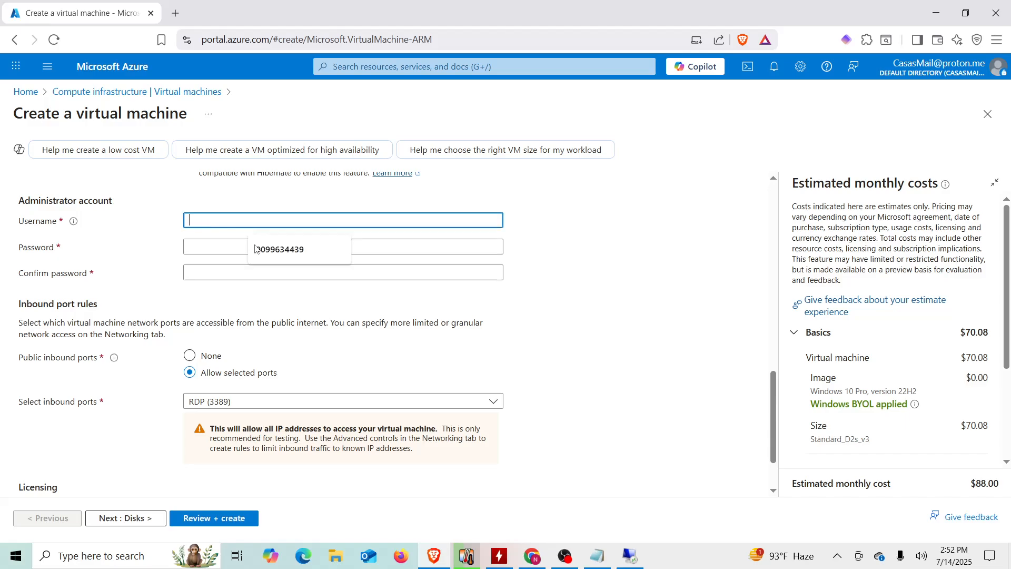
left_click(338, 243)
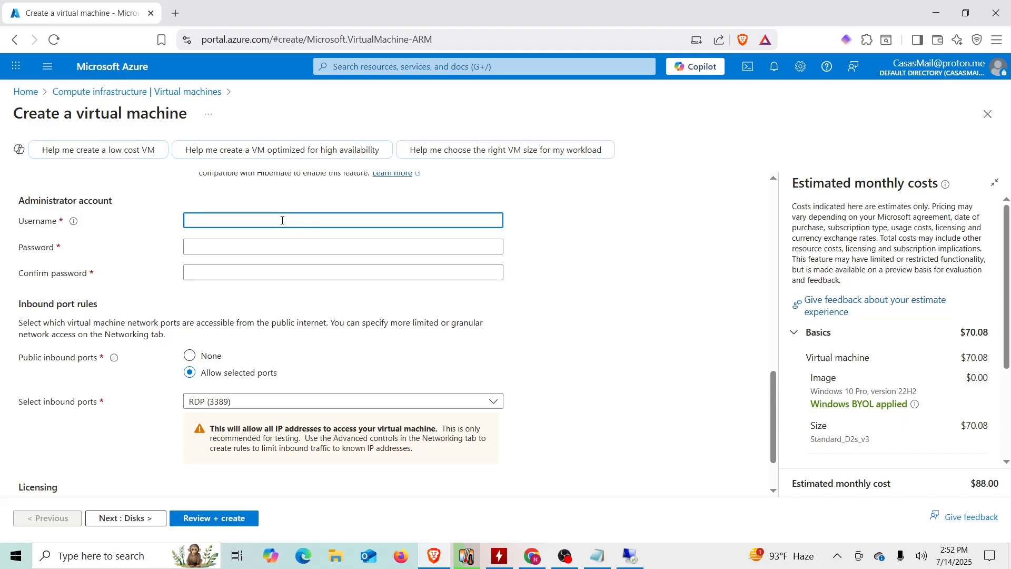
type("nxus")
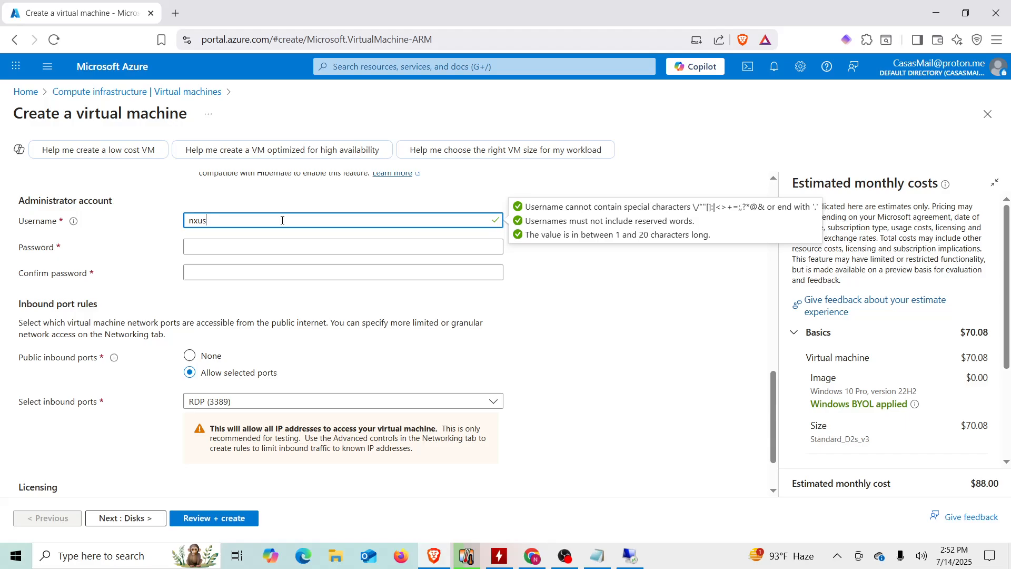
type("er")
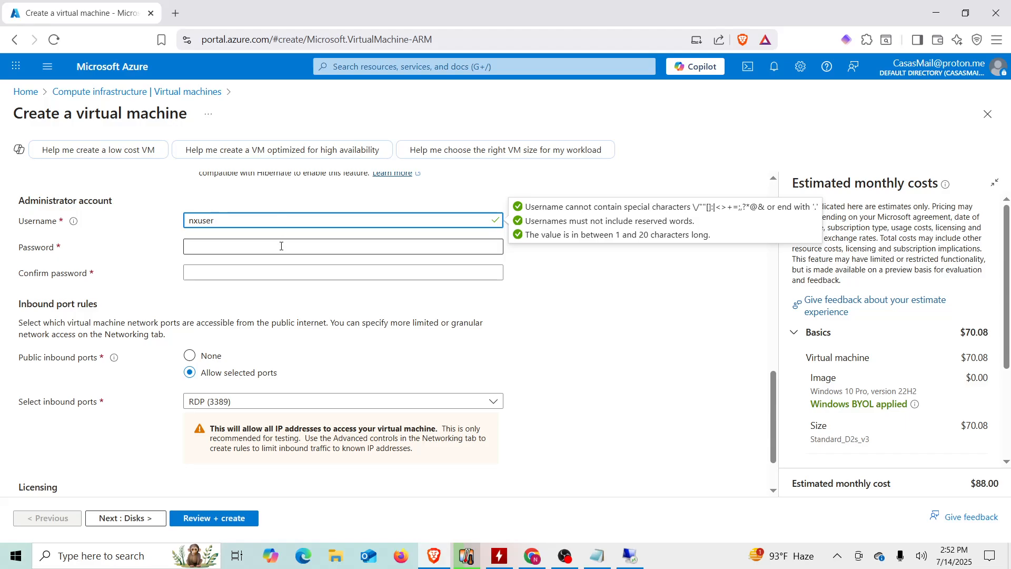
left_click(282, 247)
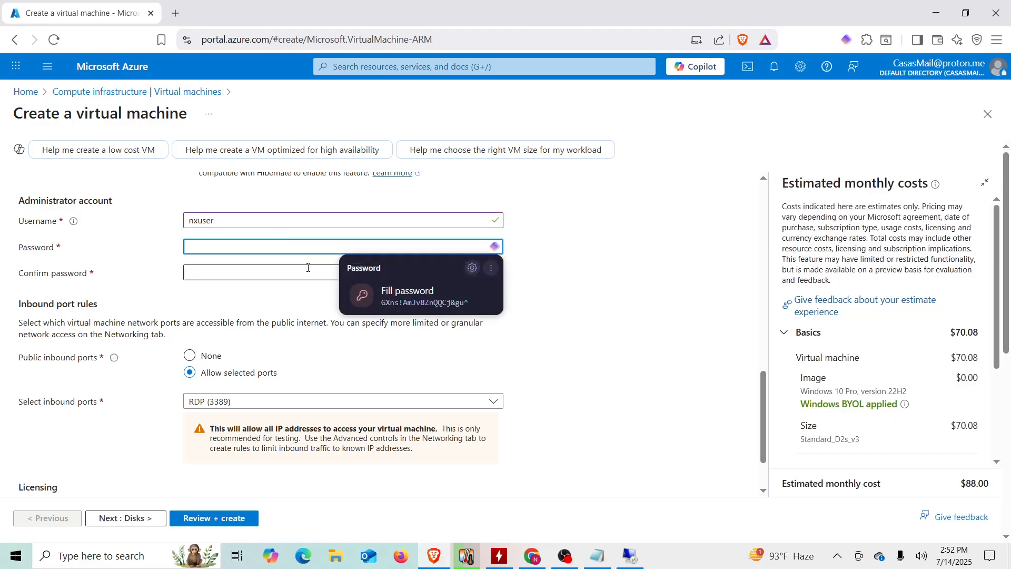
- Add a 'client- 1 vm' heading to the credentials note
left_click(597, 556)
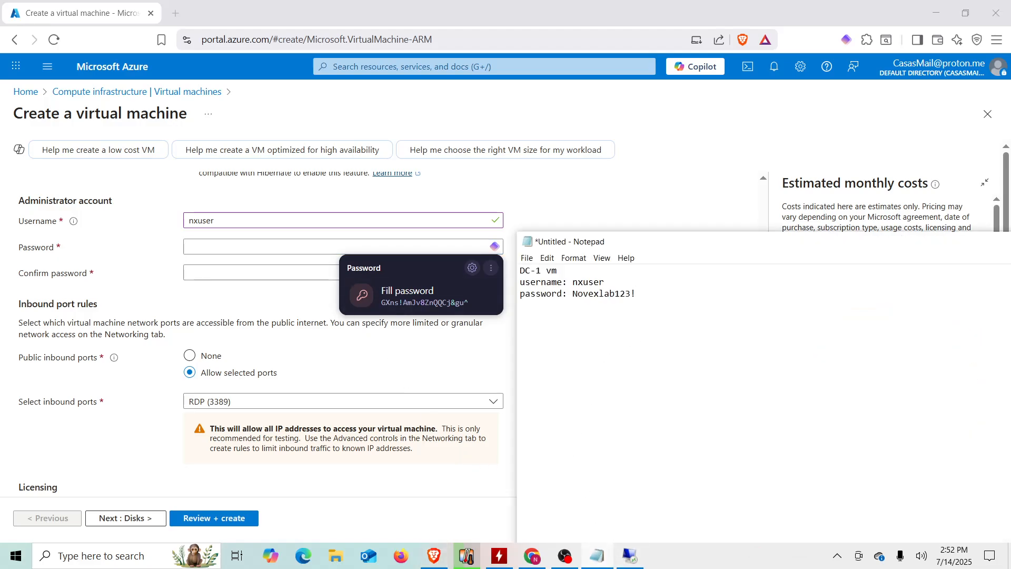
type("client0")
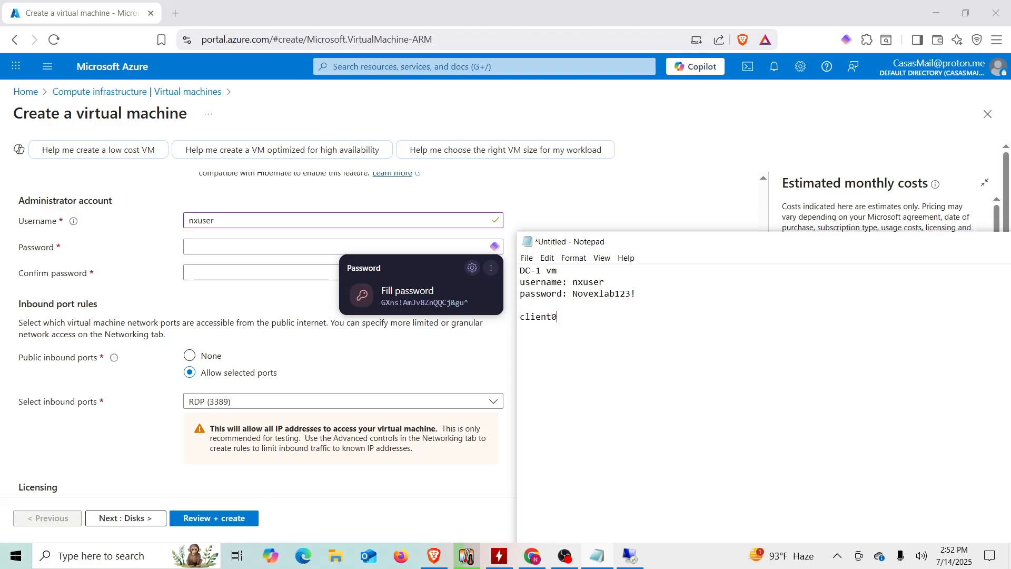
key("BackSpace")
type("- 1 vm use")
key("BackSpace")
key("BackSpace")
key("BackSpace")
- Copy the DC-1 username and password lines under it and select the password
left_click_drag(636, 293, 522, 286)
key("ctrl+c")
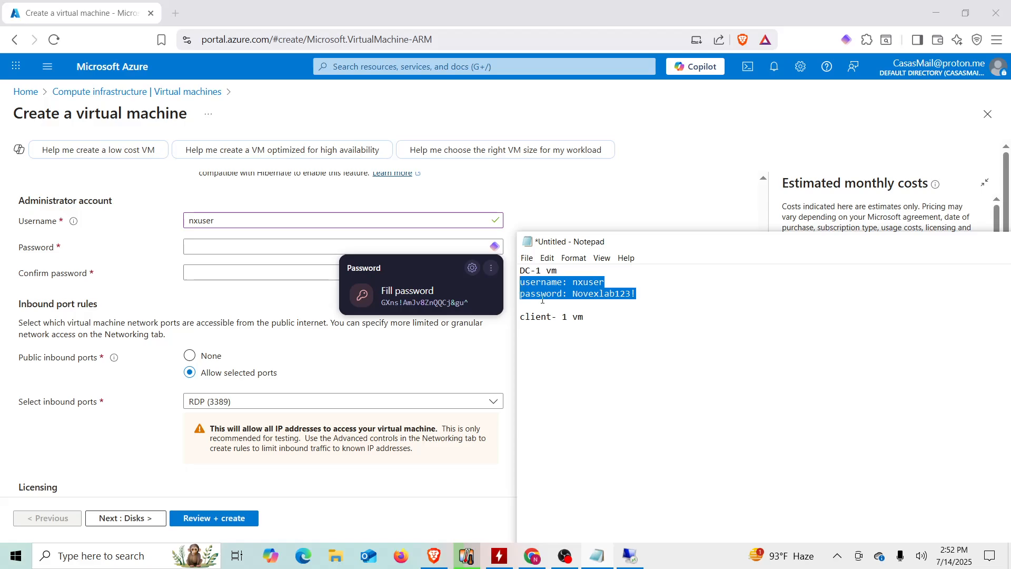
left_click(540, 335)
key("ctrl+v")
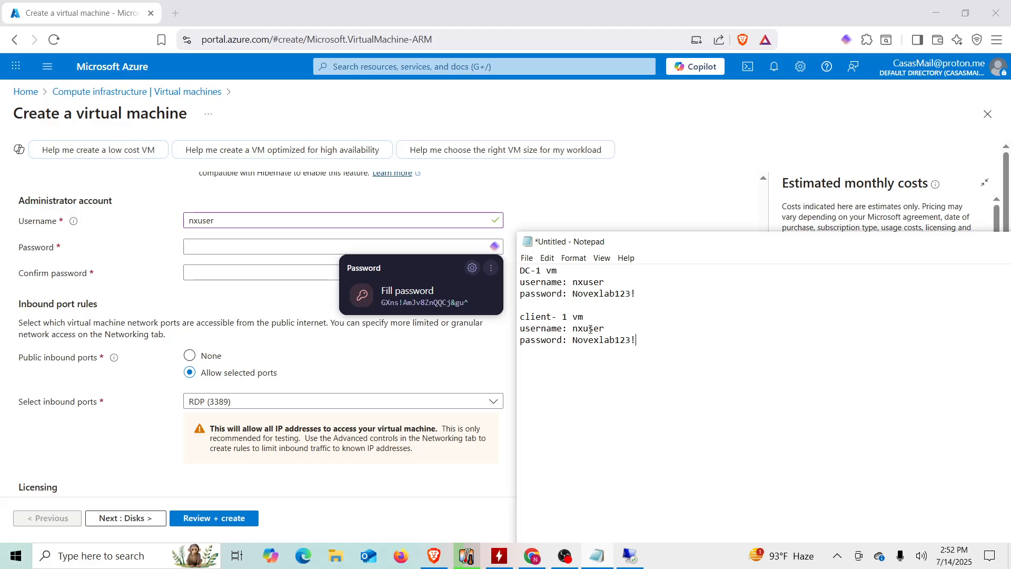
double_click(612, 338)
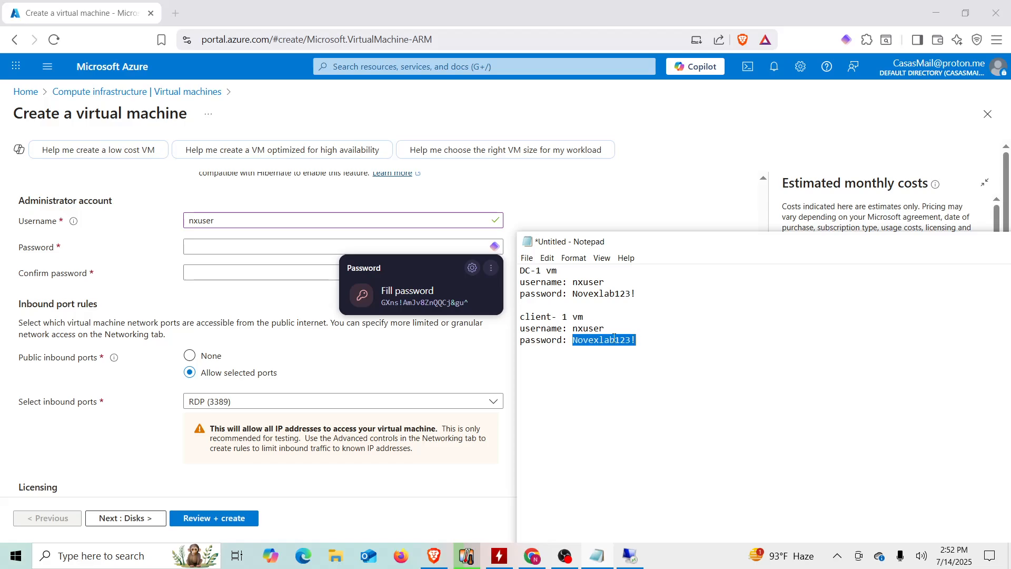
- Paste the saved password into both Password and Confirm password
left_click(268, 248)
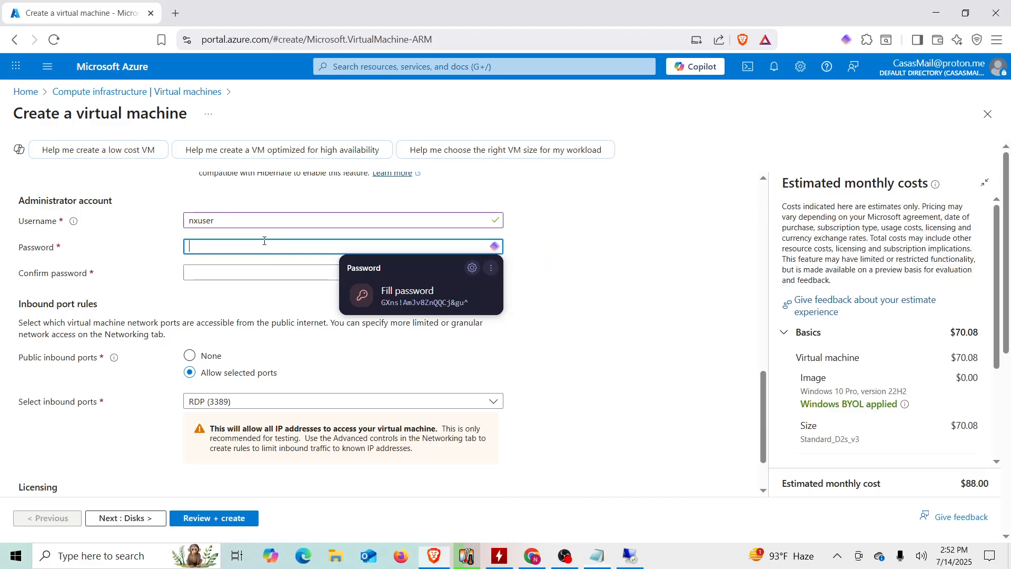
key("ctrl+v")
left_click(265, 268)
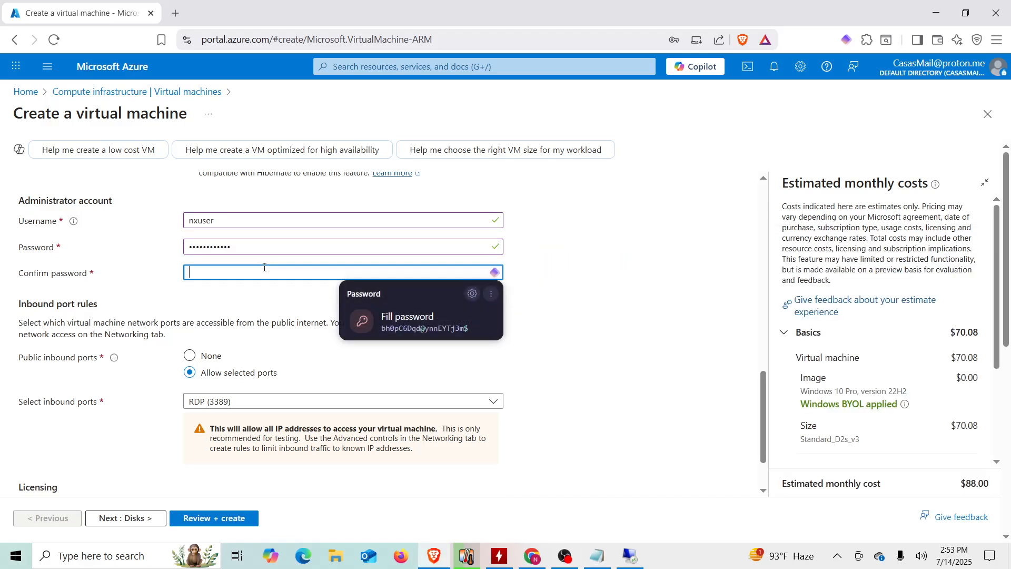
key("ctrl+v")
left_click(169, 302)
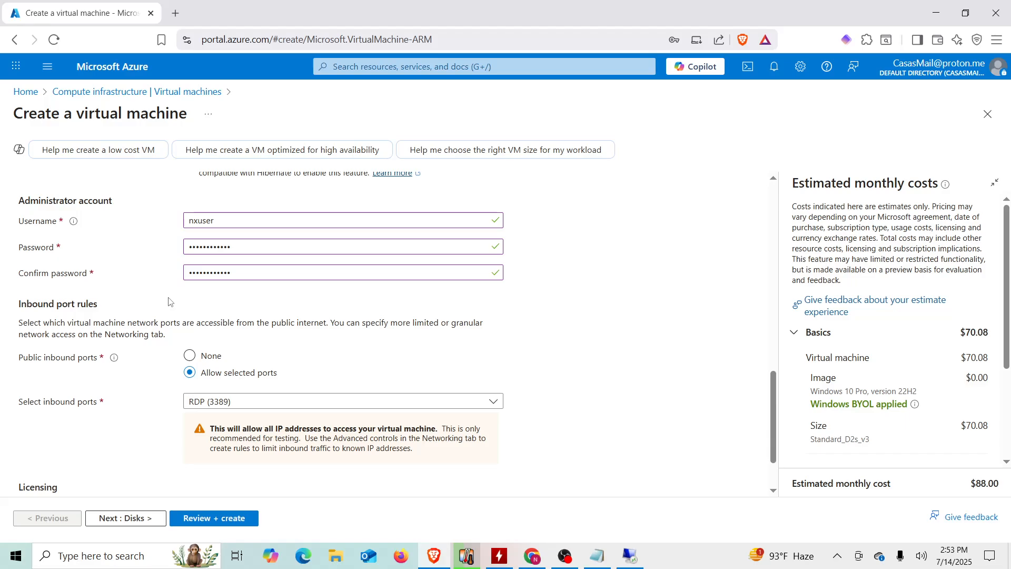
- Confirm the Windows 10/11 licence eligibility and advance through Disks and Networking to Review + create
scroll(168, 302, "down", 1)
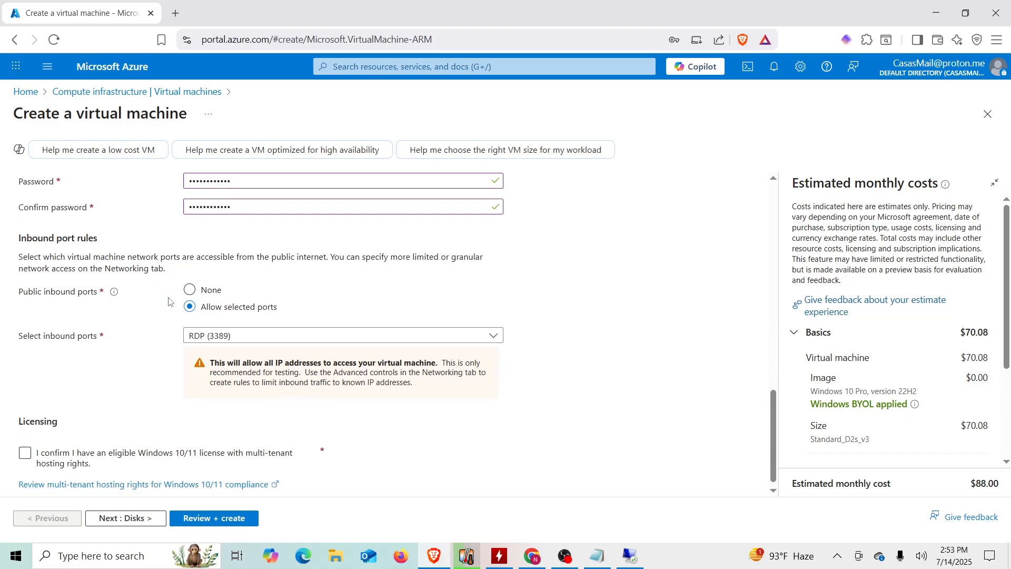
scroll(168, 301, "down", 1)
left_click(24, 445)
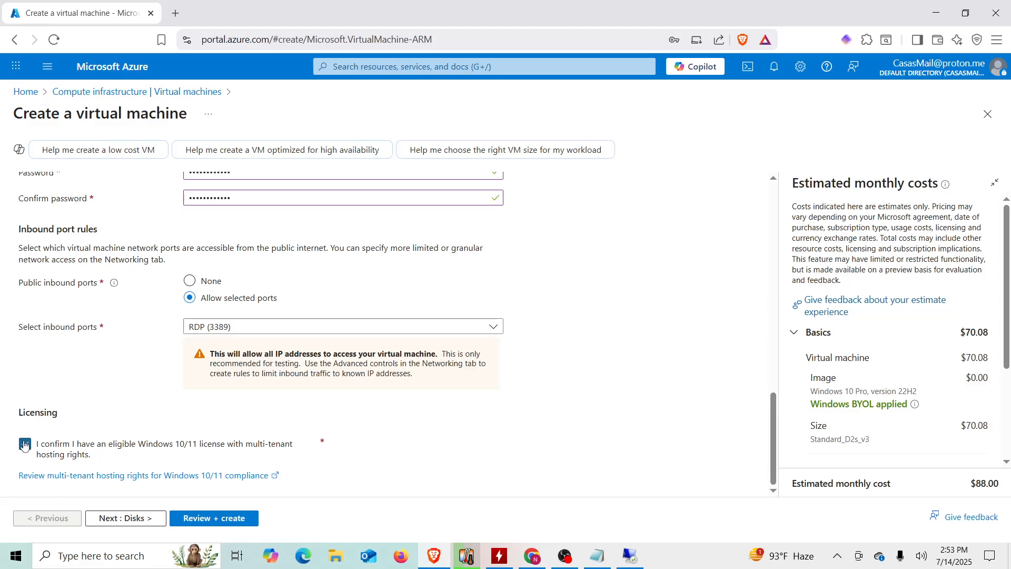
left_click(137, 519)
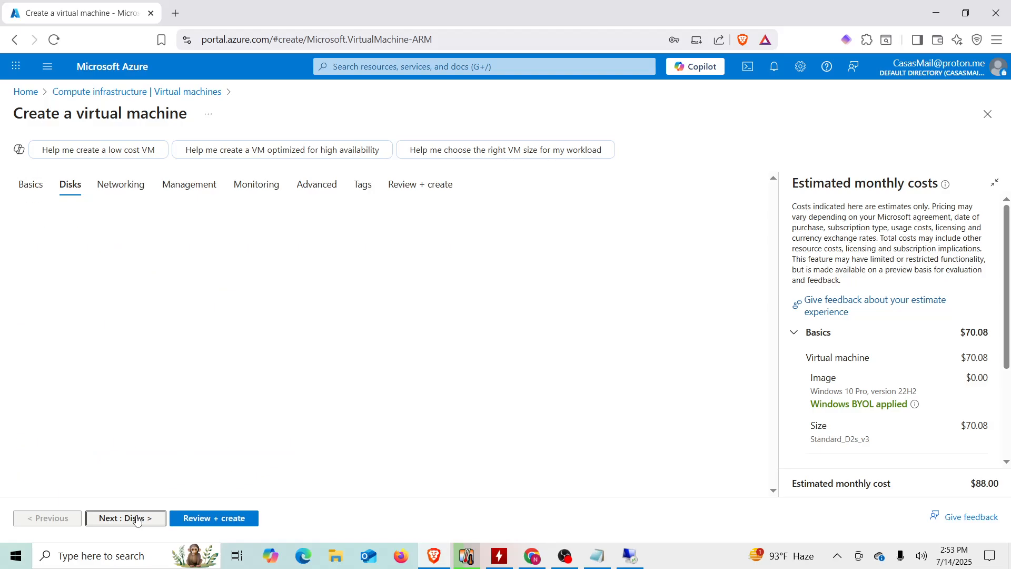
left_click(137, 518)
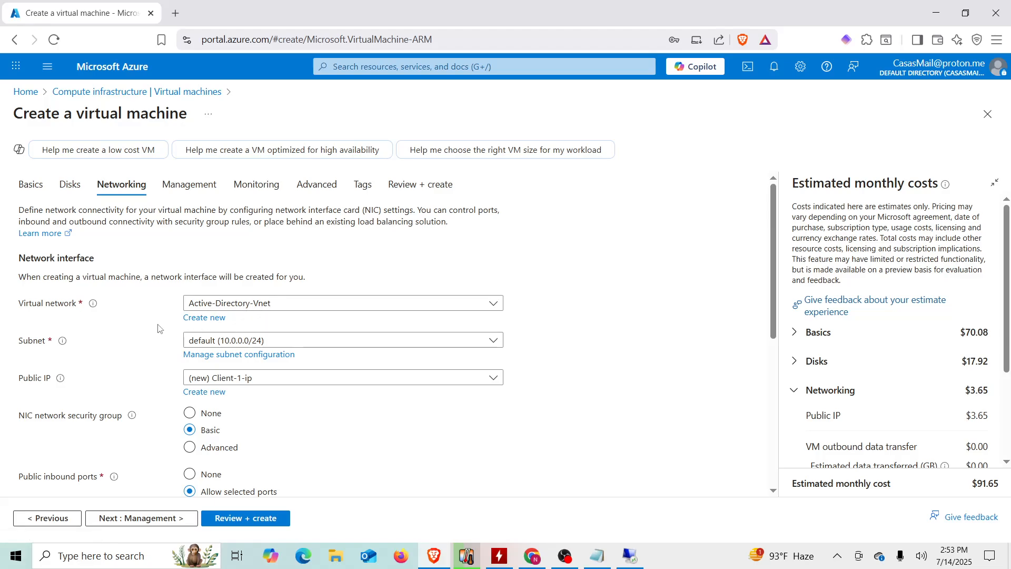
scroll(146, 330, "down", 1)
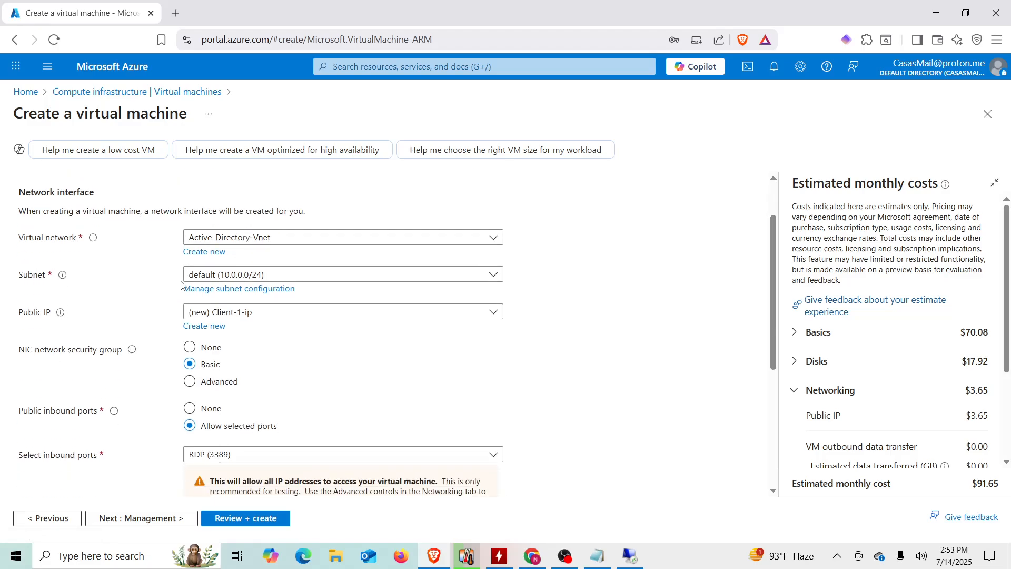
left_click(242, 520)
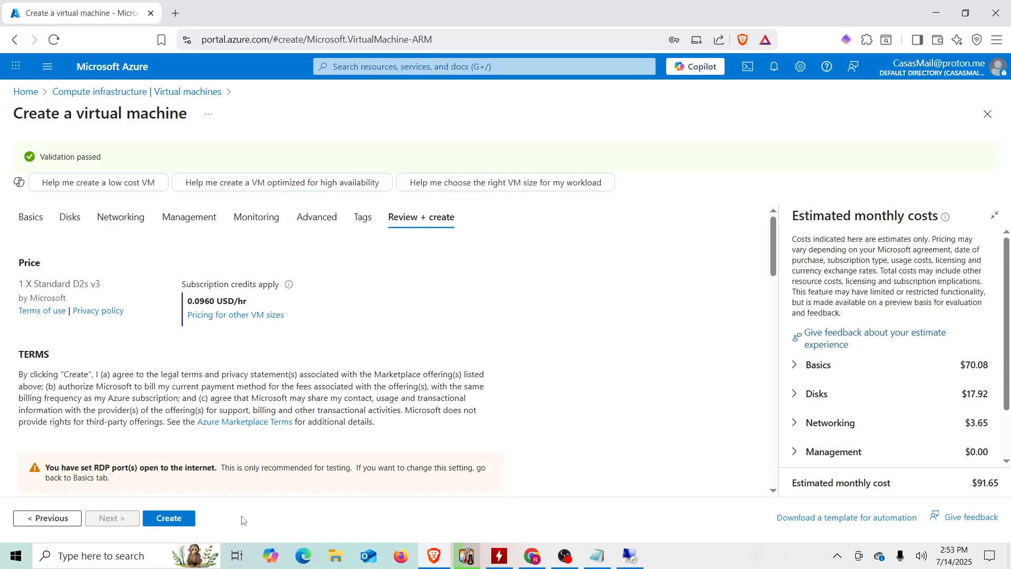
- Create the Client-1 VM and dismiss the browser's save-login prompt
left_click(193, 517)
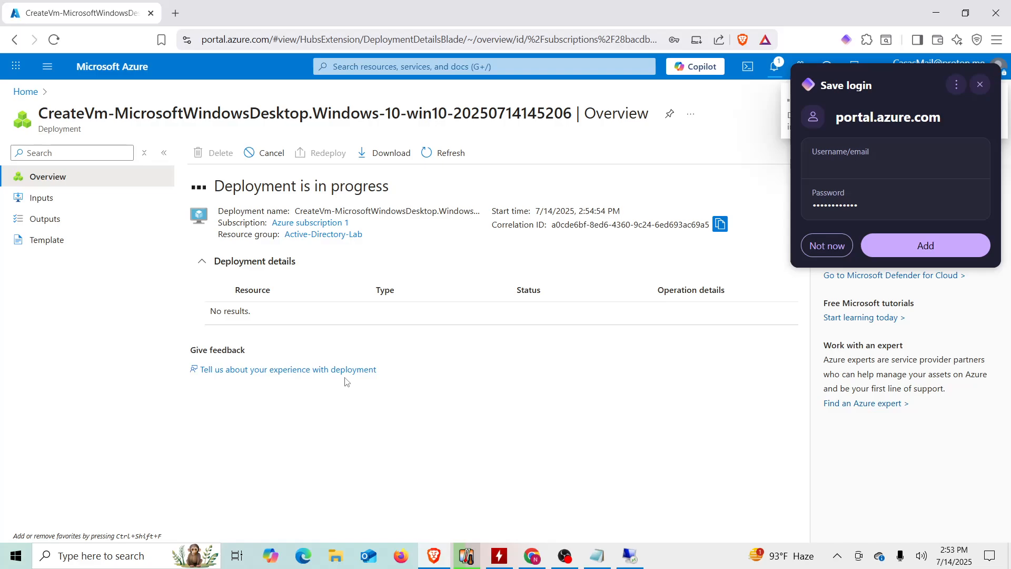
left_click(979, 84)
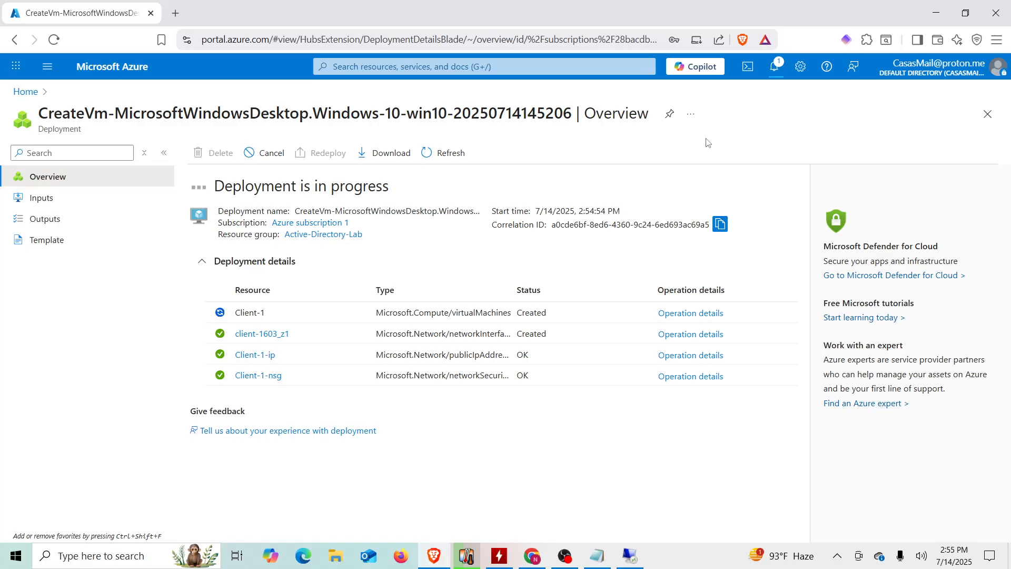
- Check notifications until the Client-1 deployment succeeds, then dismiss the notice
left_click(781, 70)
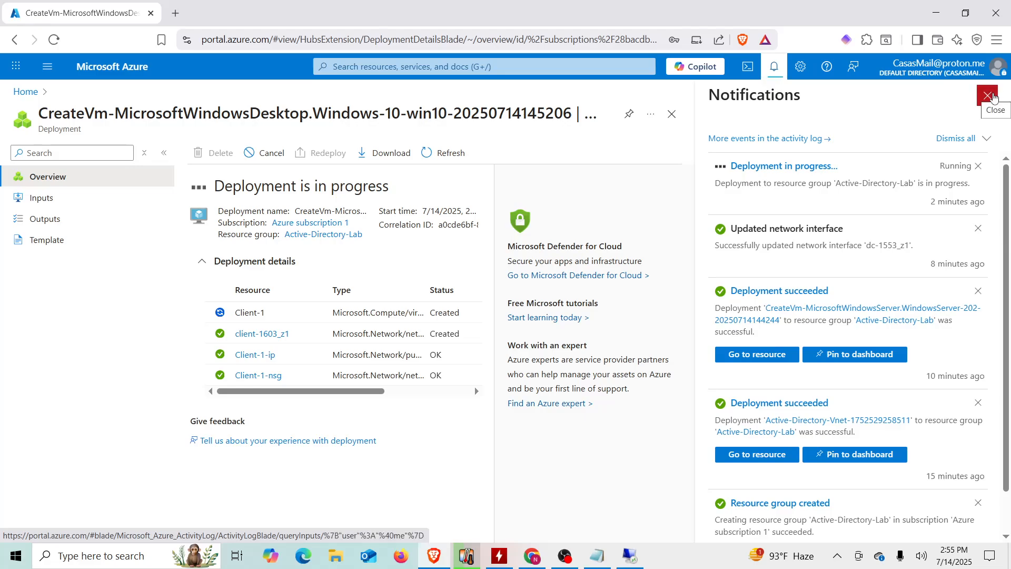
left_click(987, 95)
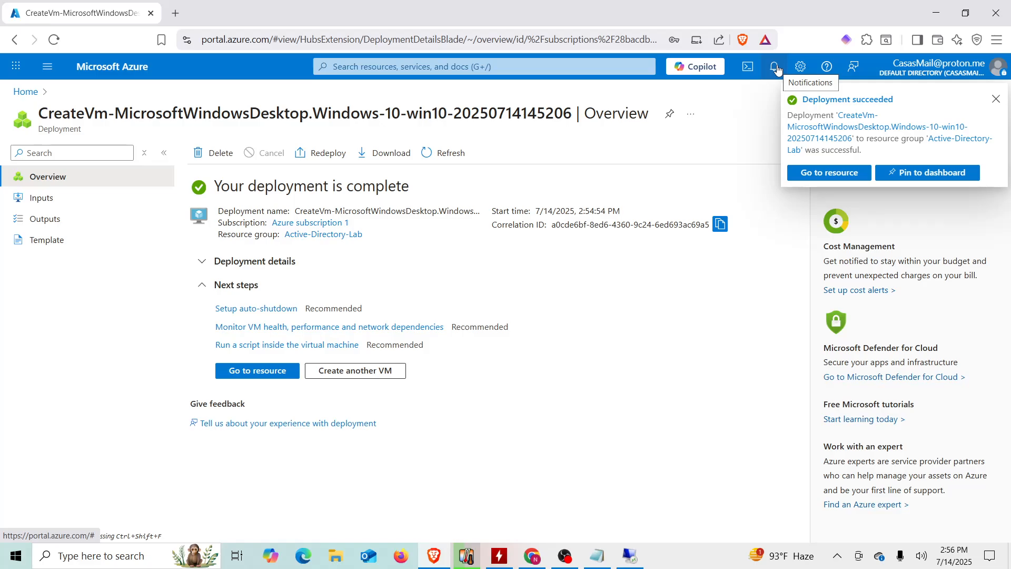
left_click(996, 99)
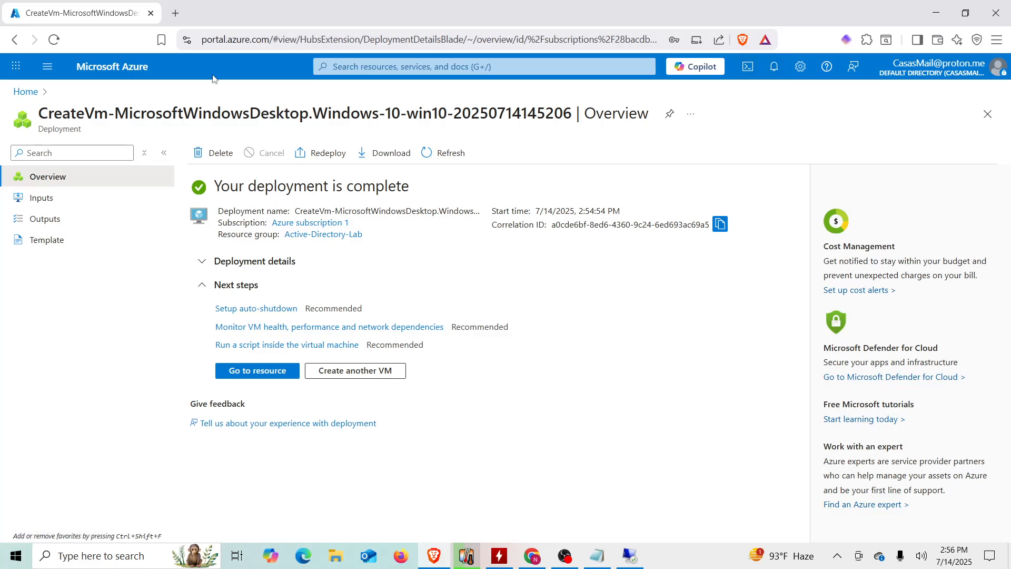
- Open DC-1 from the virtual machines list, copy its private IP 10.0.0.4, and go back
left_click(25, 91)
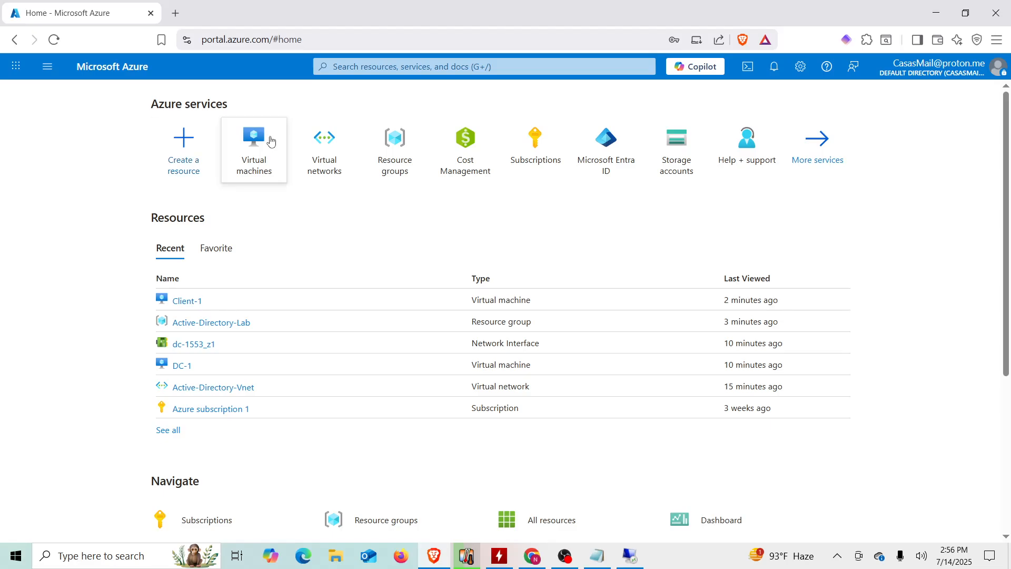
left_click(256, 157)
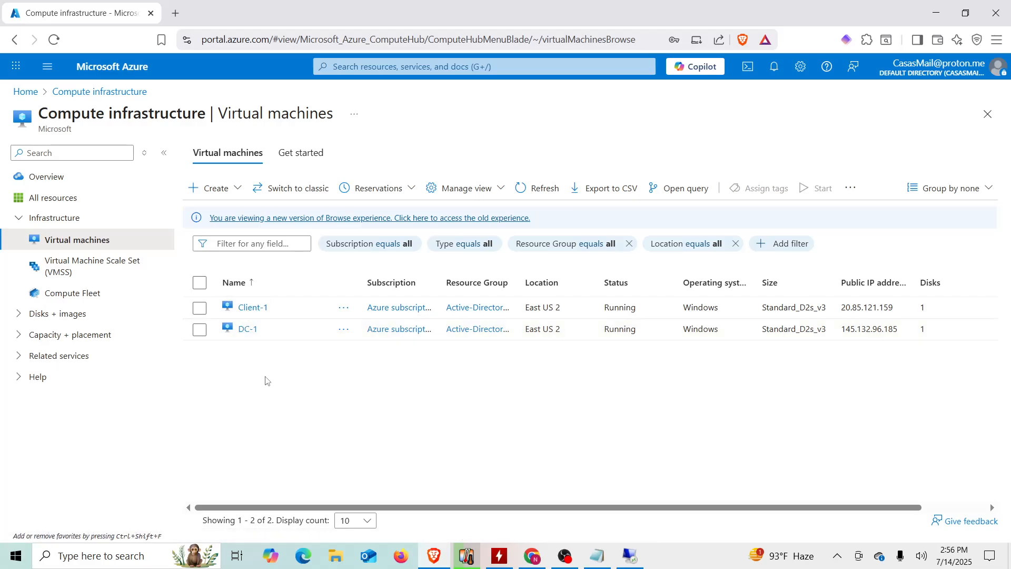
left_click(248, 329)
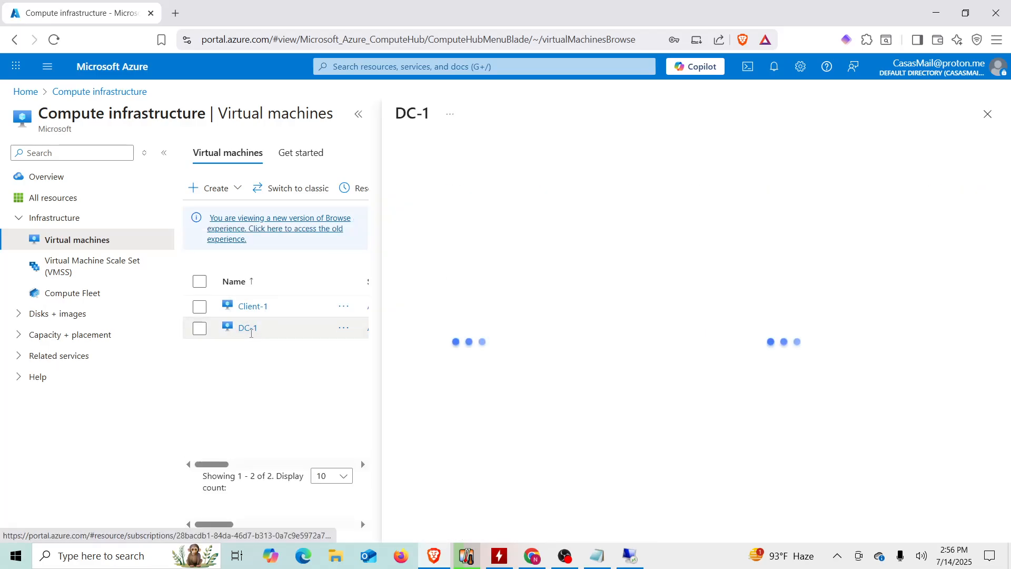
left_click(358, 115)
scroll(542, 316, "down", 2)
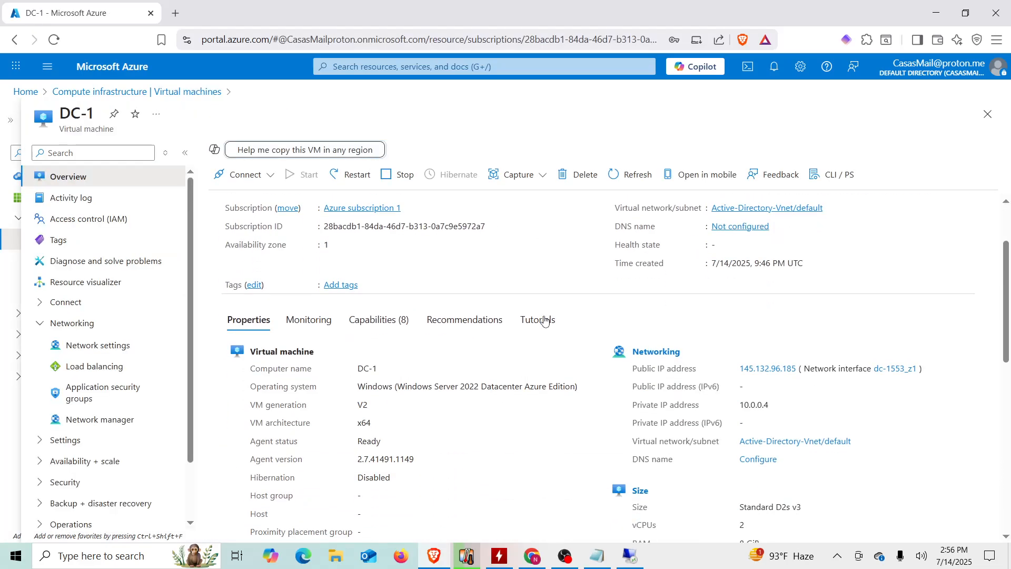
scroll(544, 319, "down", 1)
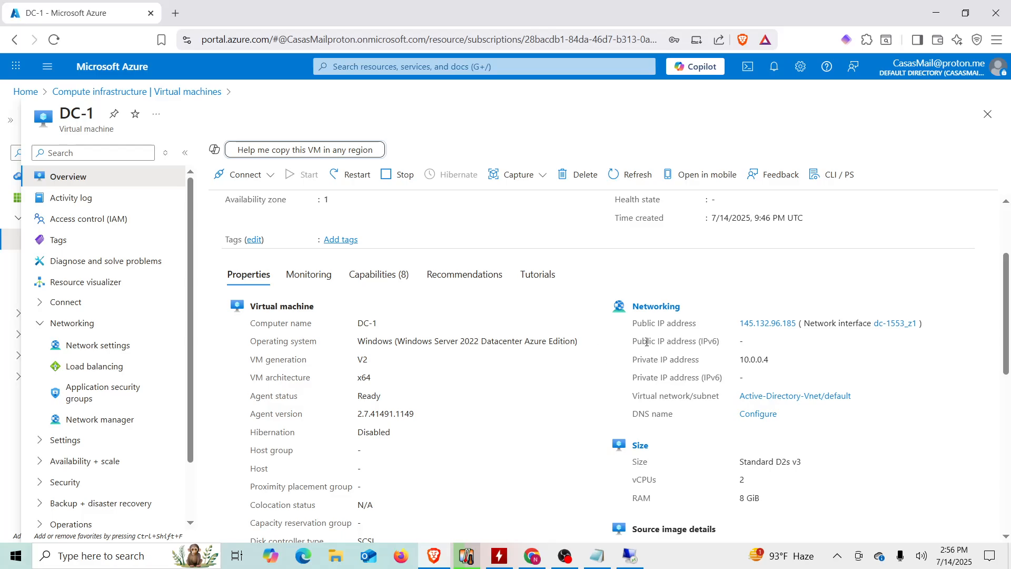
double_click(756, 359)
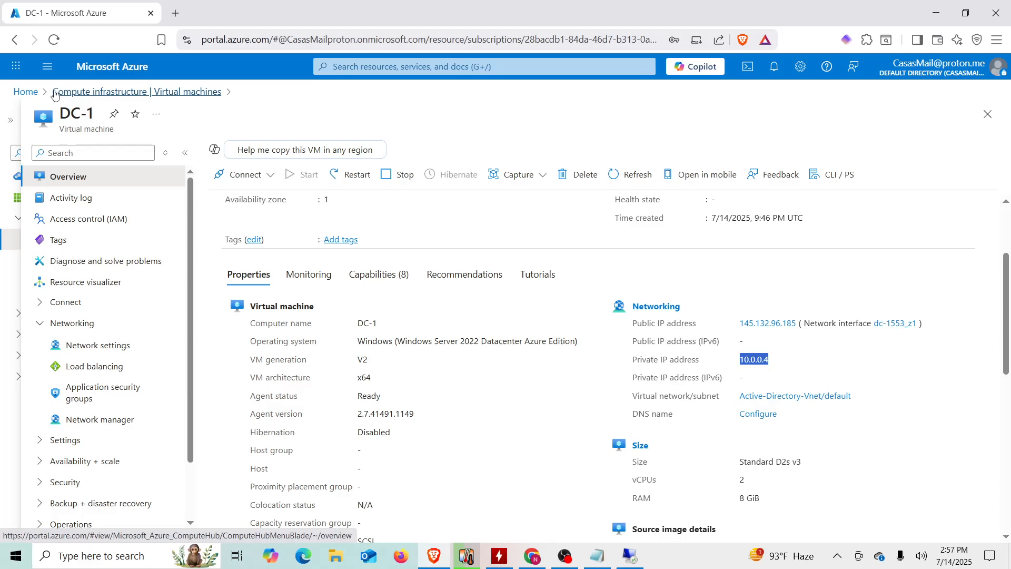
left_click(196, 92)
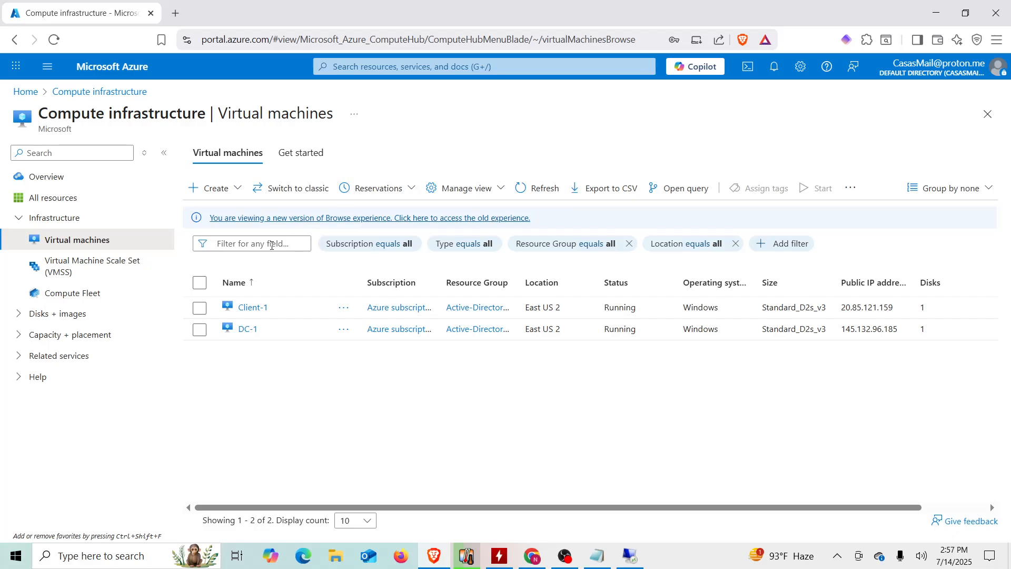
- Open Client-1's network interface client-1603_z1 from its network settings
left_click(252, 306)
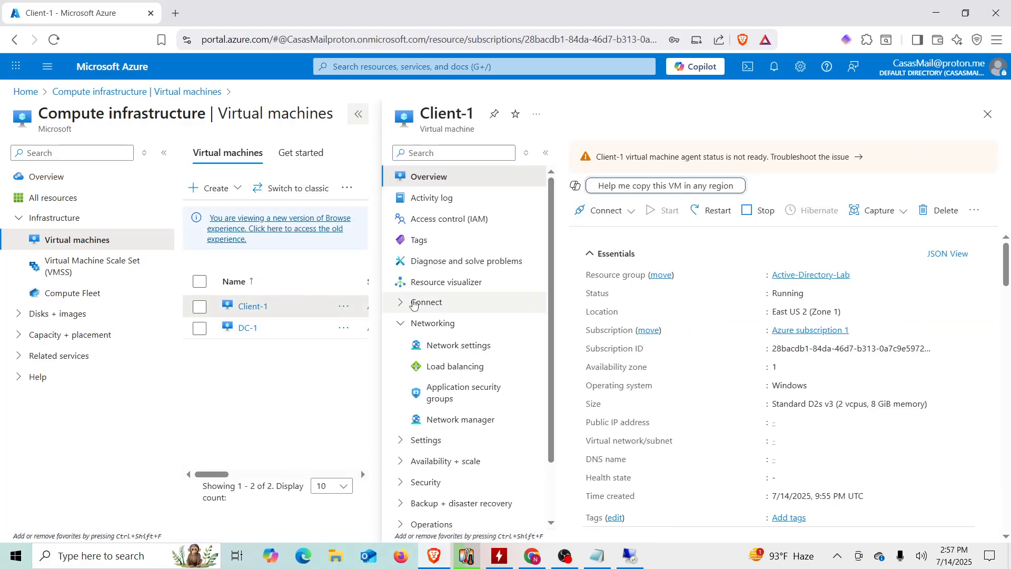
left_click(359, 118)
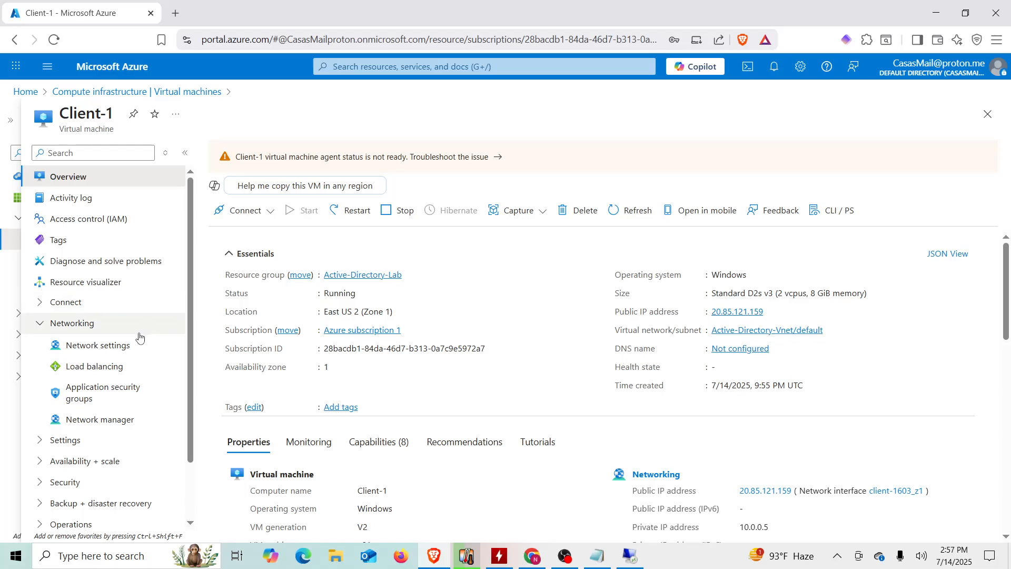
left_click(100, 349)
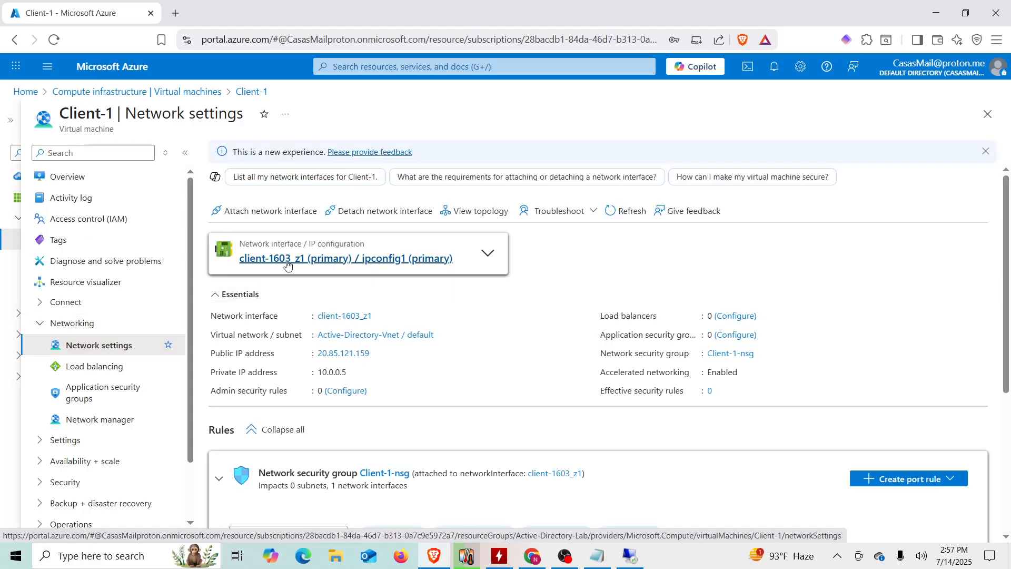
left_click(288, 259)
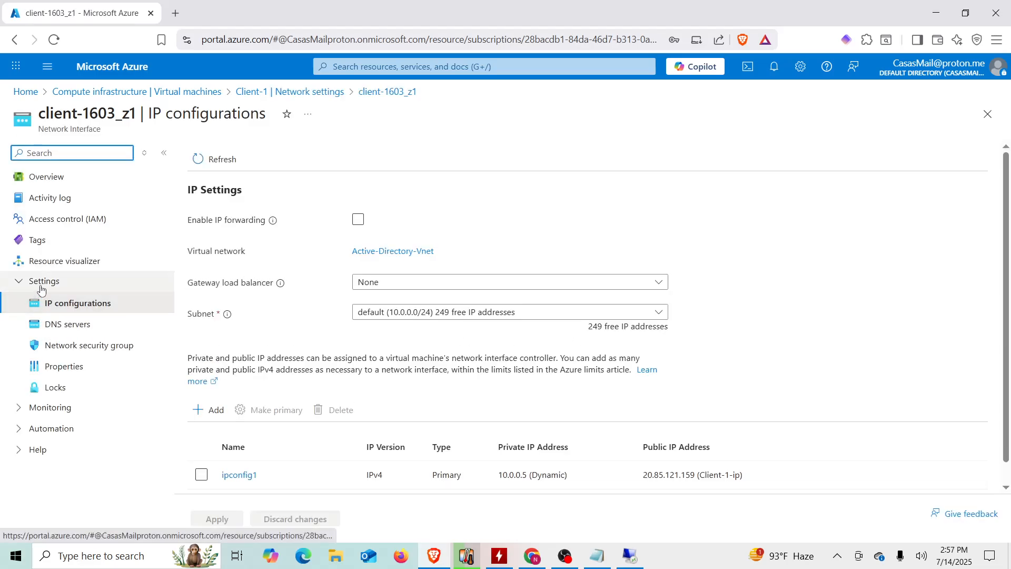
- Set the interface's DNS servers to Custom with 10.0.0.4 and save
left_click(97, 329)
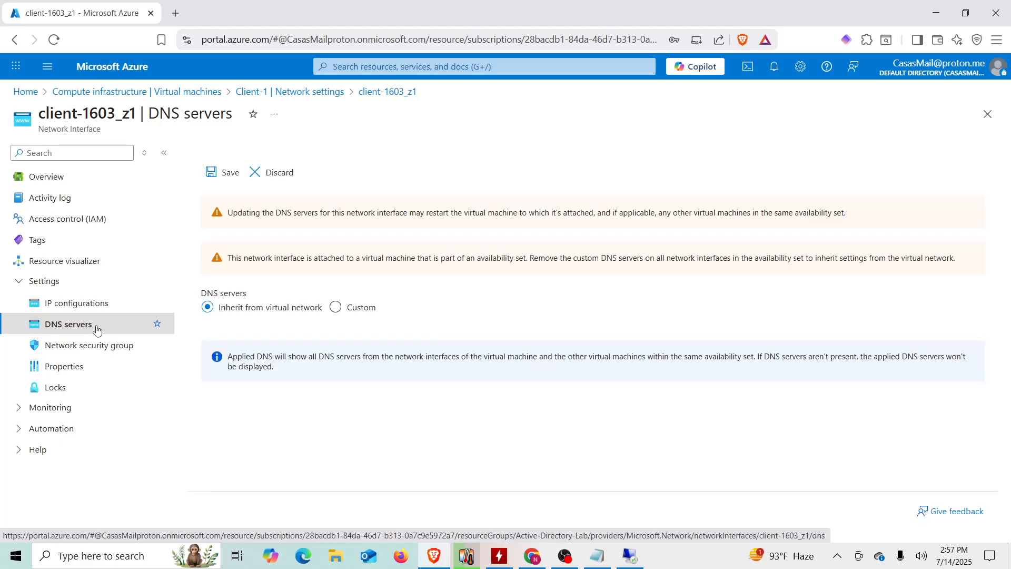
left_click(339, 307)
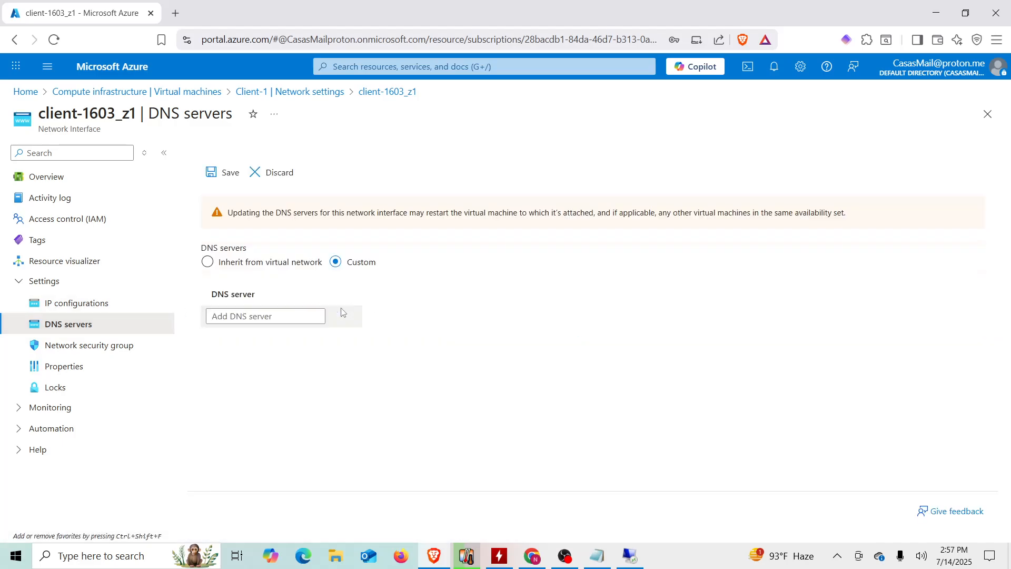
left_click(250, 314)
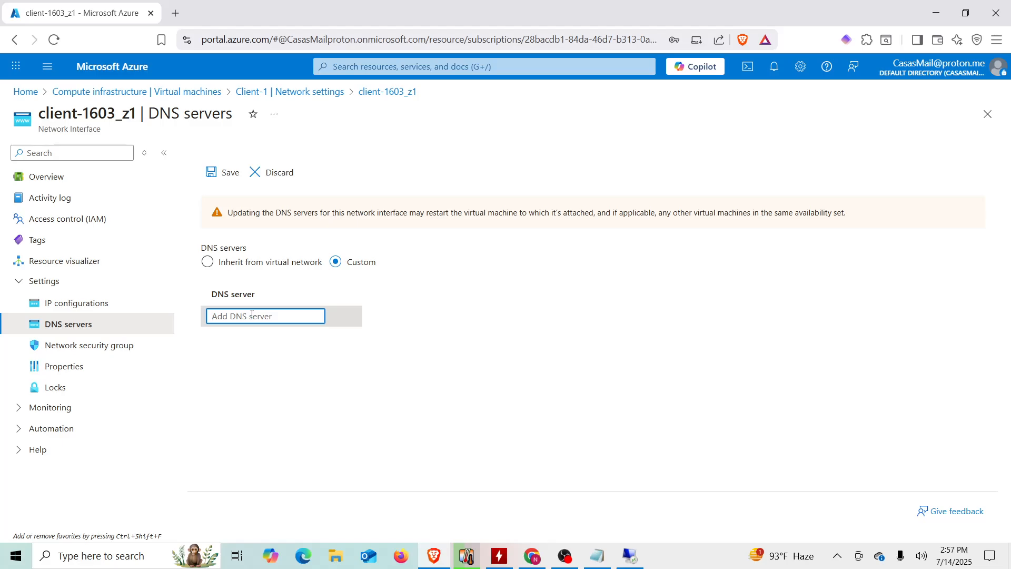
type("10.0.0.4")
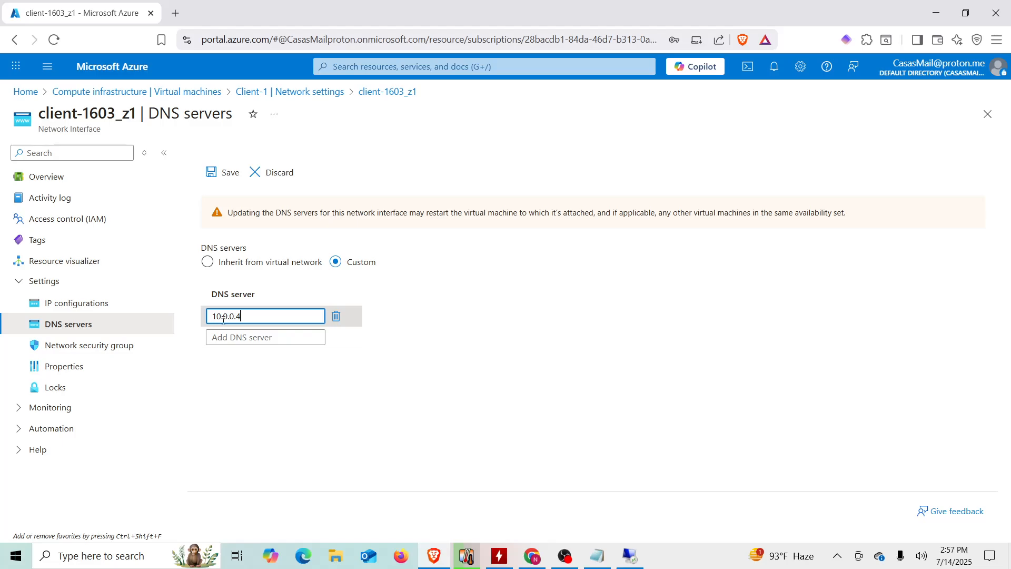
left_click(416, 331)
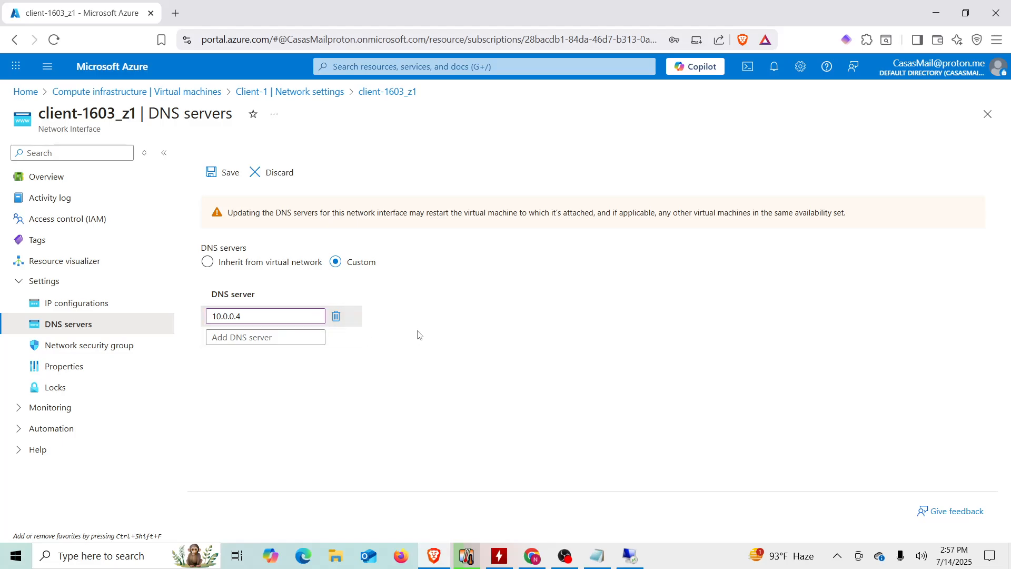
left_click(227, 173)
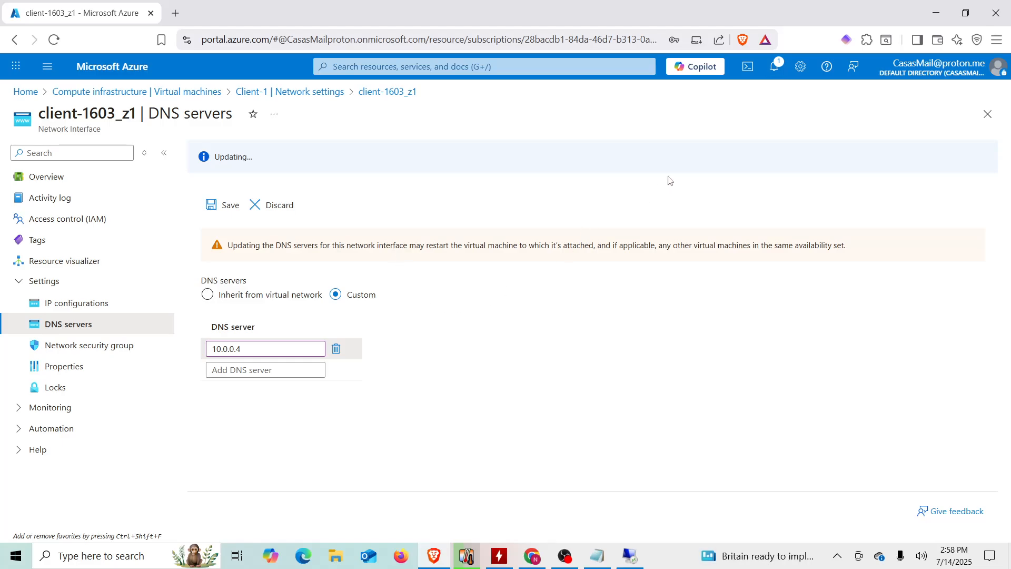
left_click(777, 68)
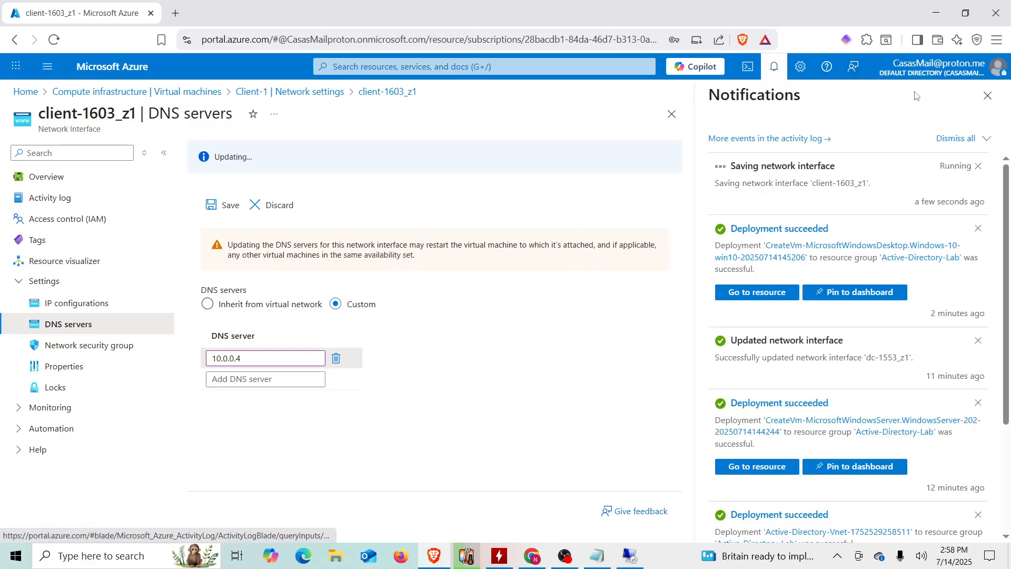
left_click(987, 96)
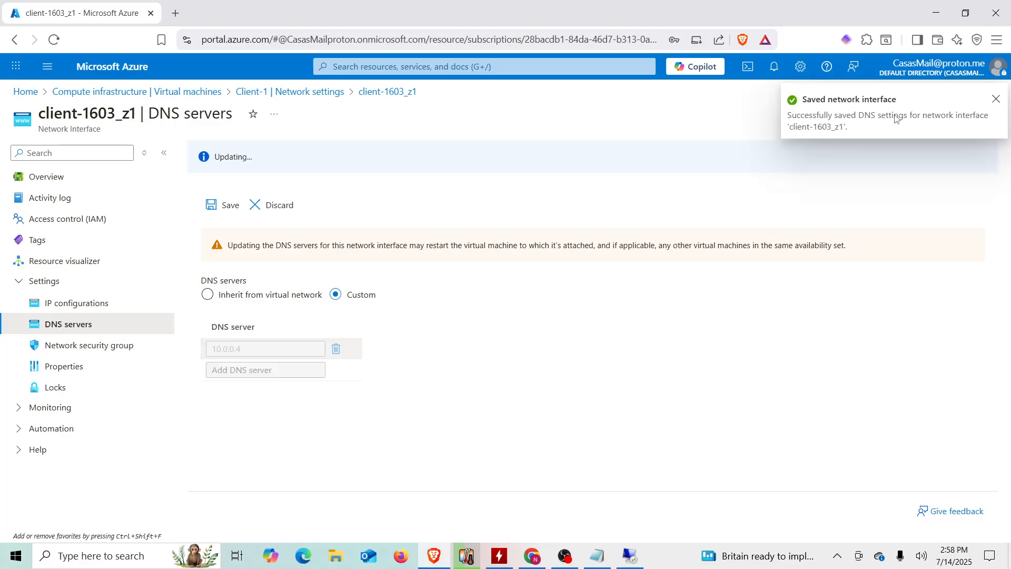
left_click(996, 99)
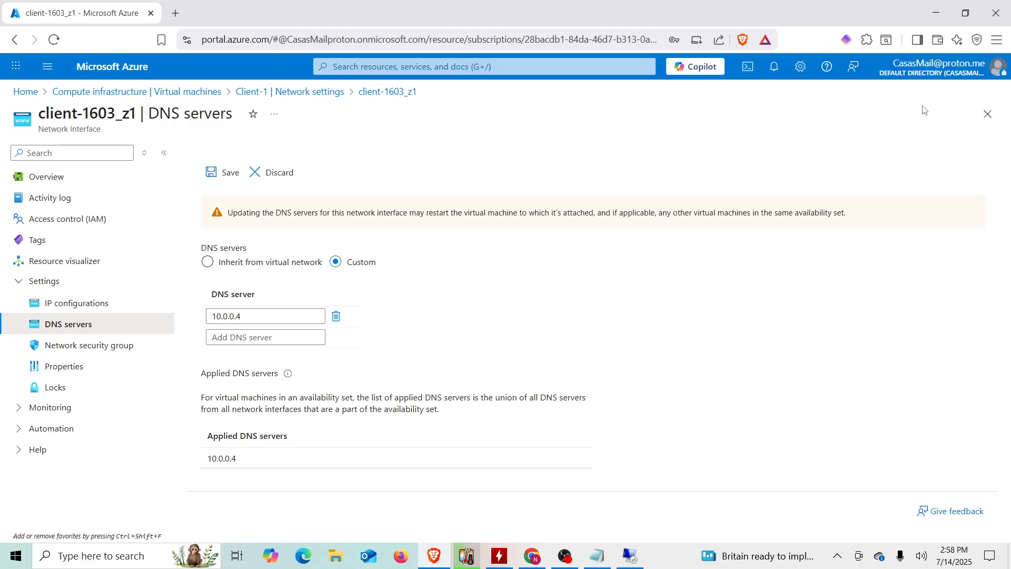
- Restart Client-1 from the virtual machines list and refresh until it shows Running
left_click(181, 97)
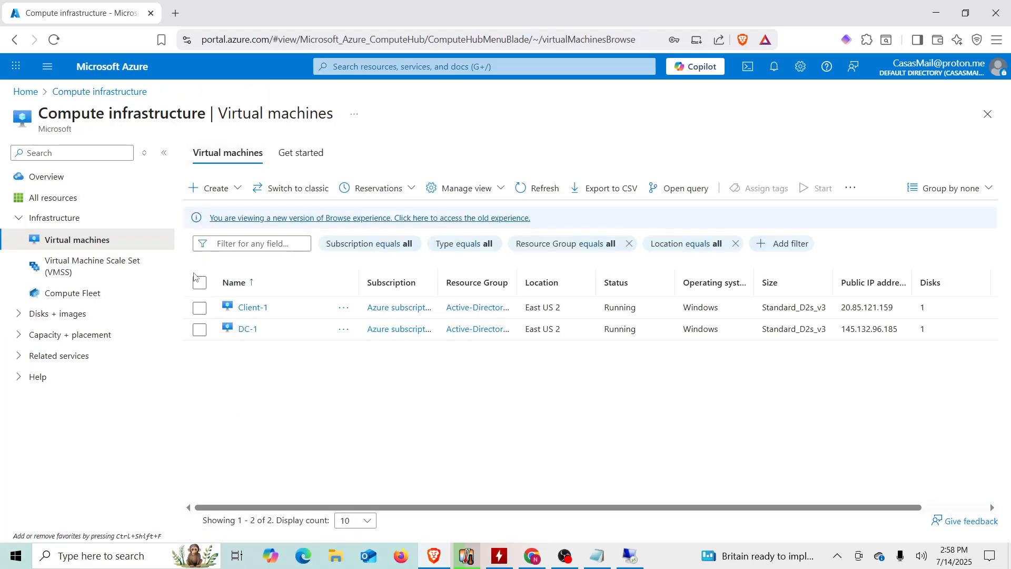
left_click(199, 307)
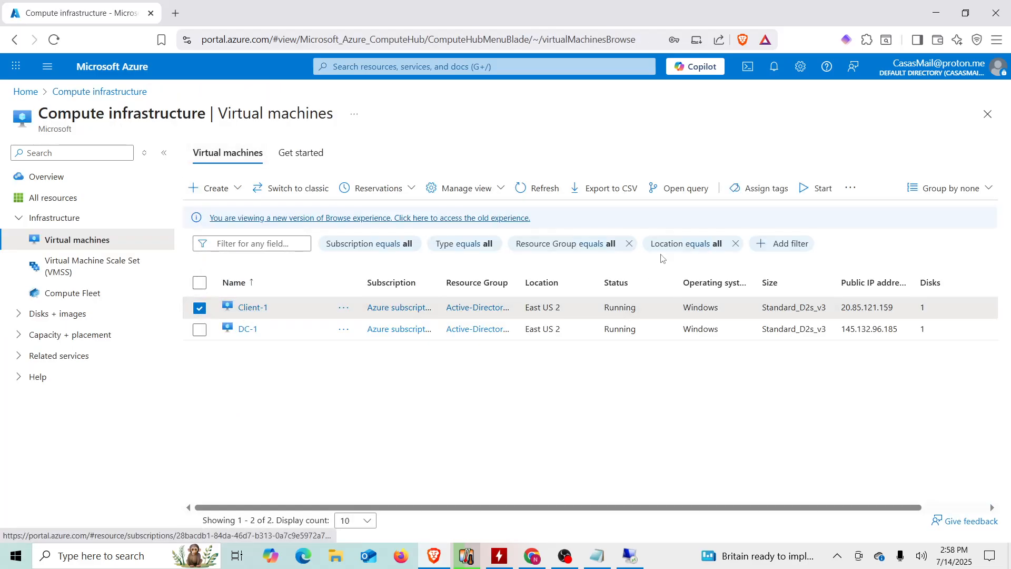
left_click(848, 190)
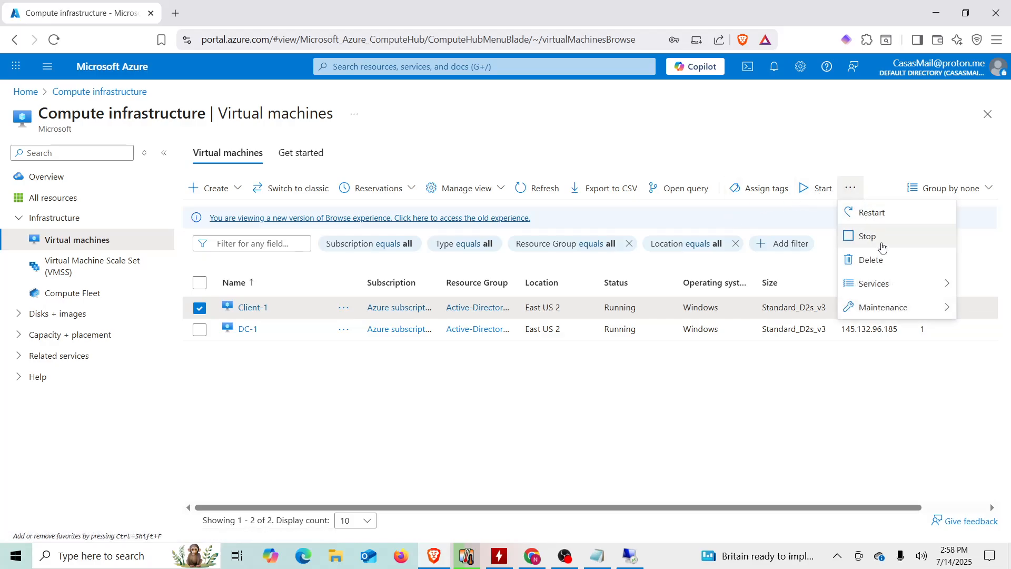
left_click(890, 220)
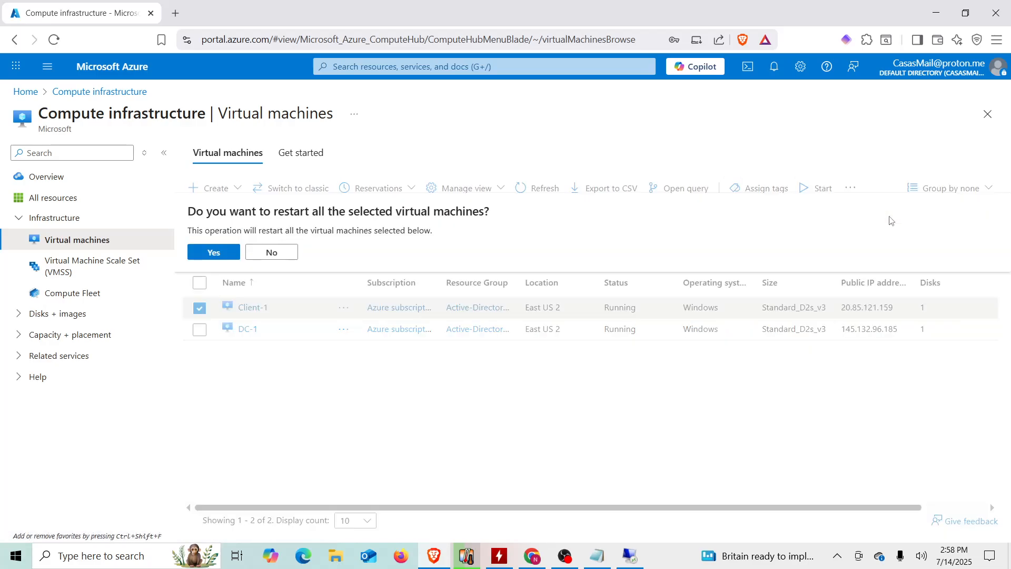
left_click(227, 256)
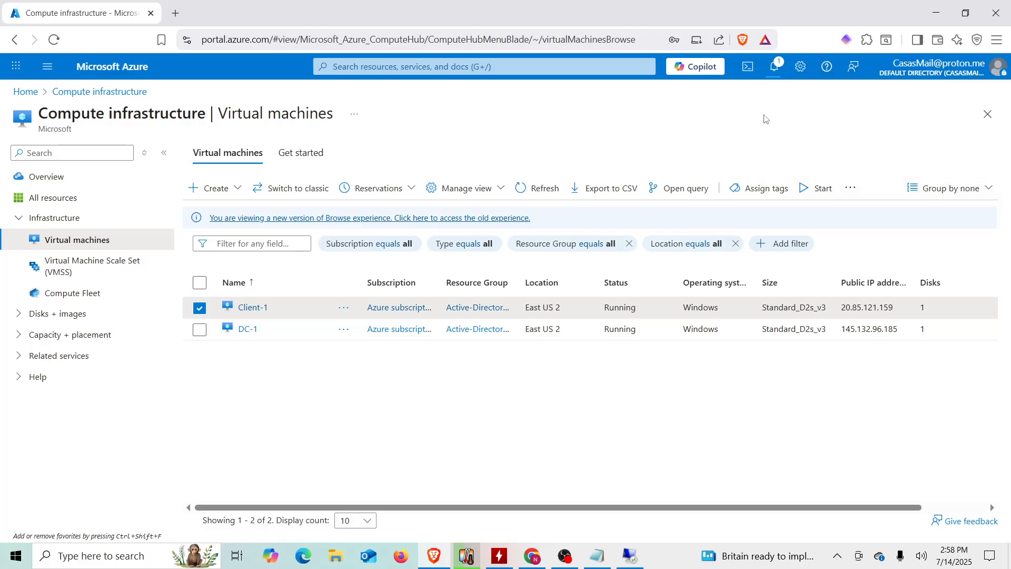
left_click(773, 73)
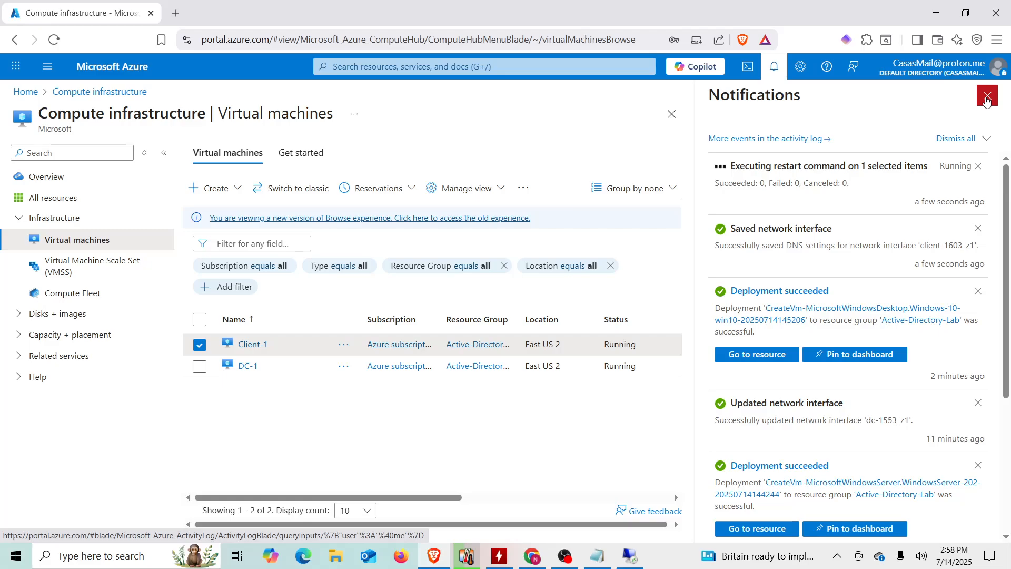
left_click(987, 98)
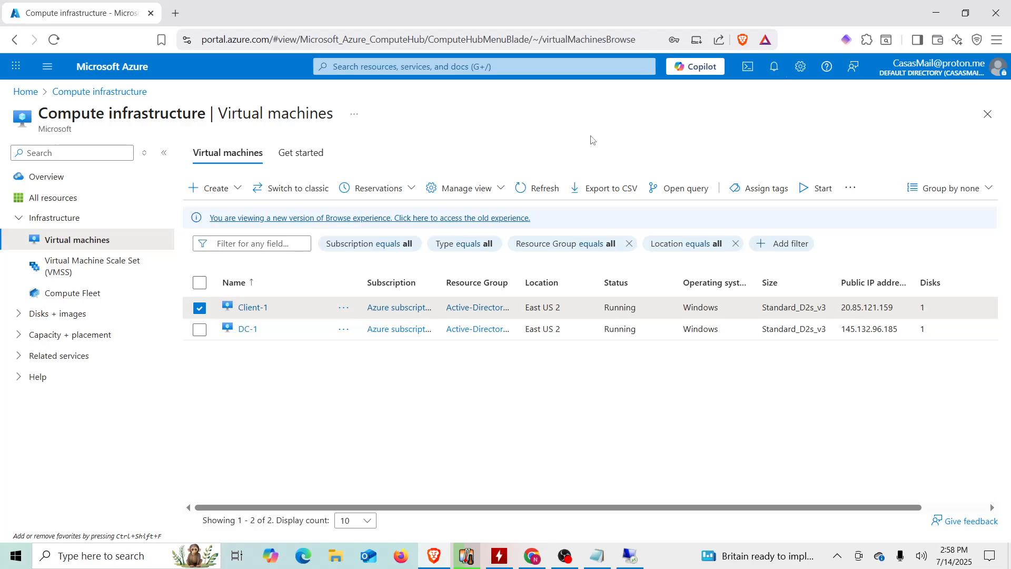
left_click(545, 195)
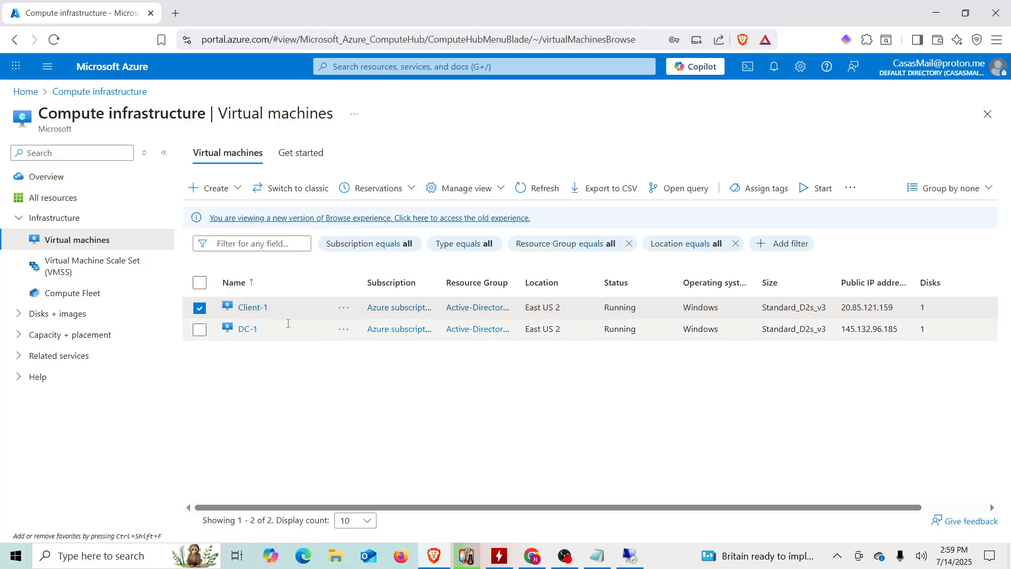
- Open Remote Desktop Connection and connect to Client-1 at 20.85.121.159
left_click(117, 555)
type("r")
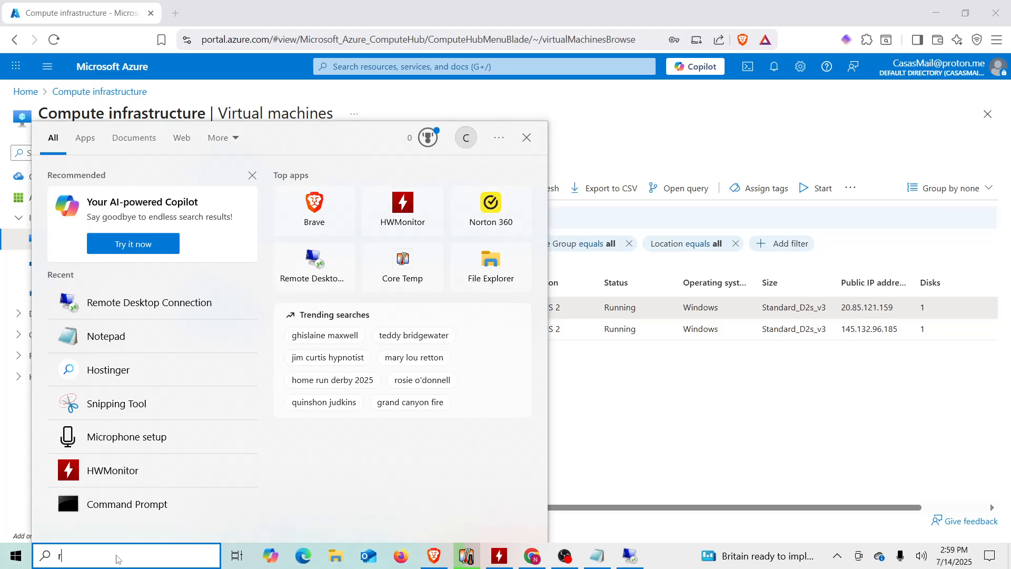
type("e")
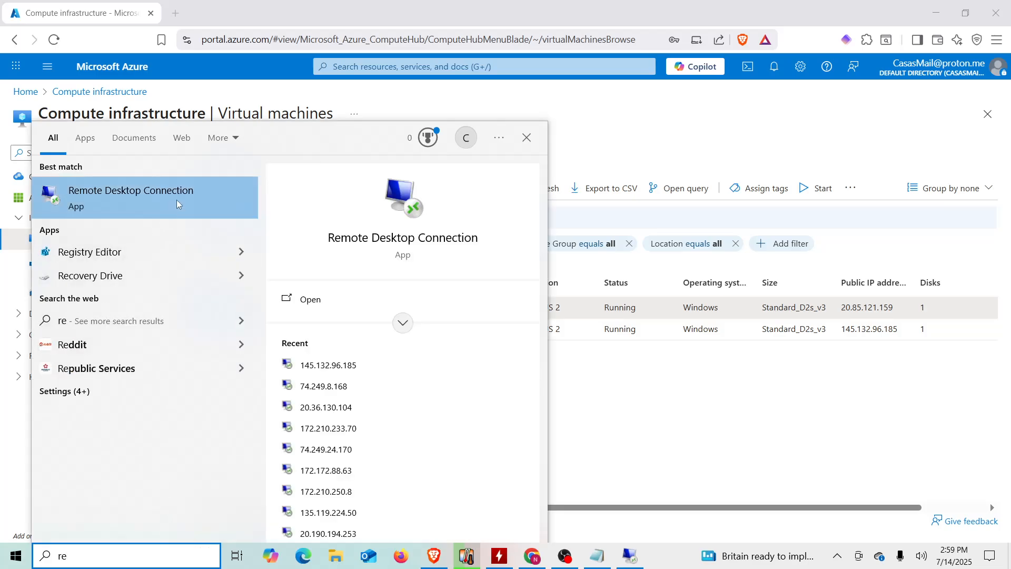
left_click(177, 204)
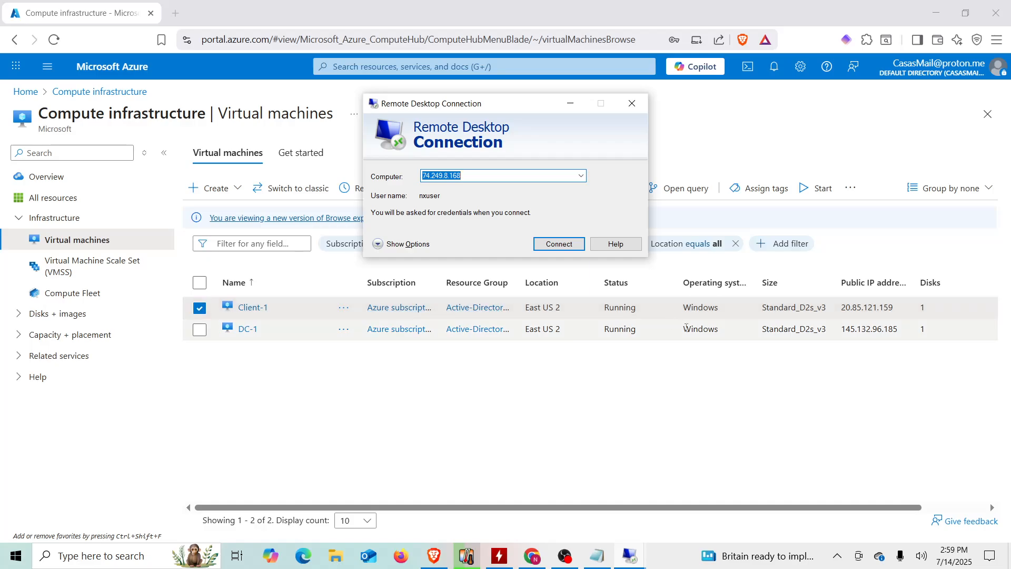
double_click(859, 305)
key("ctrl+c")
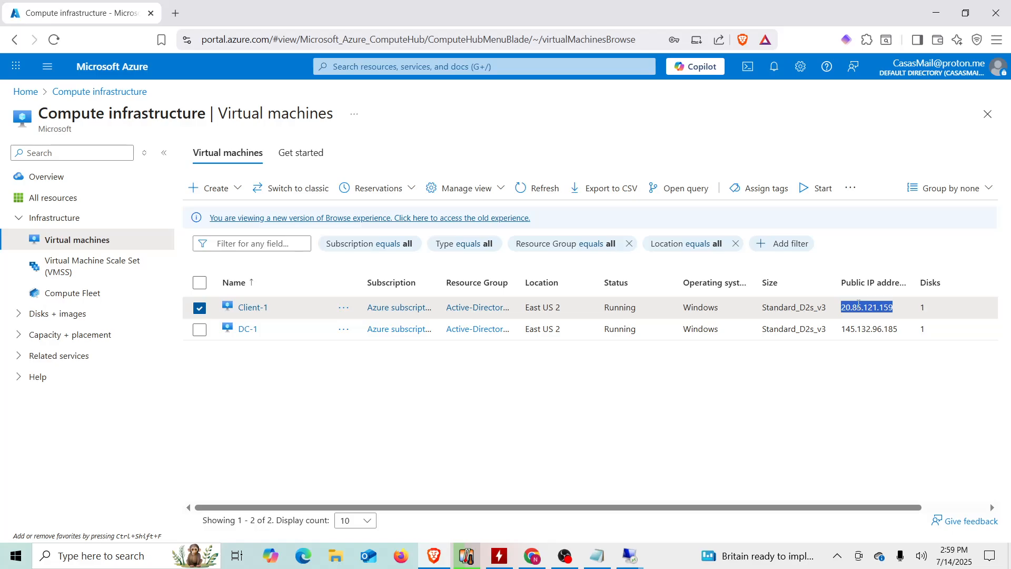
left_click(642, 557)
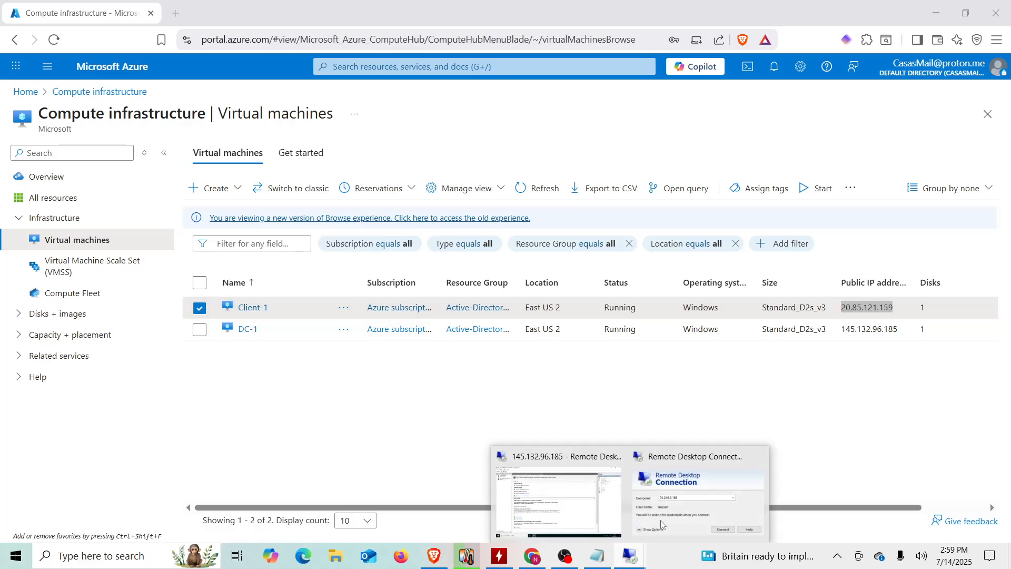
left_click(661, 524)
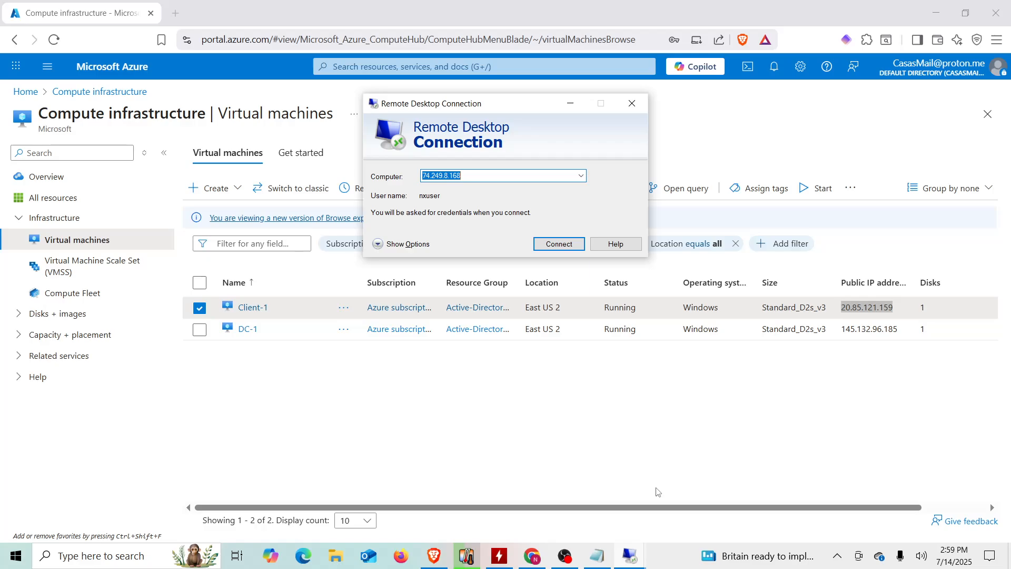
key("ctrl+v")
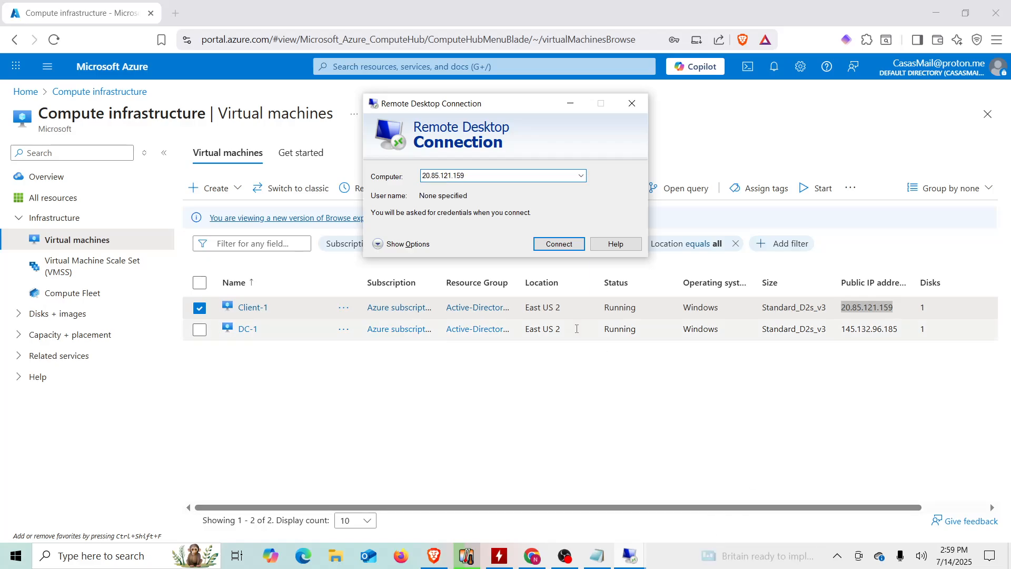
left_click(555, 243)
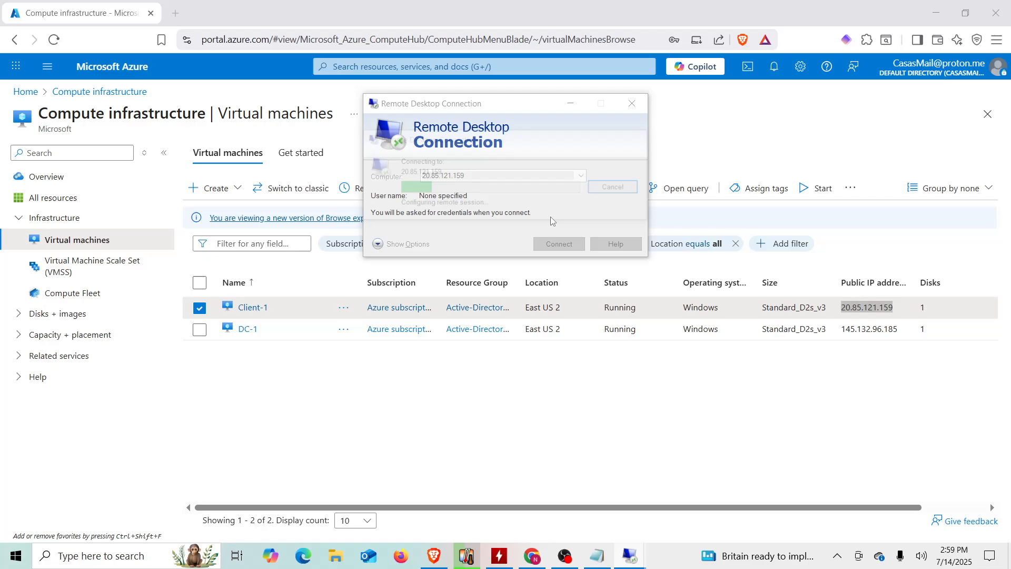
- Sign in with the administrator username and copied password, accepting the certificate warning
type("nxuser")
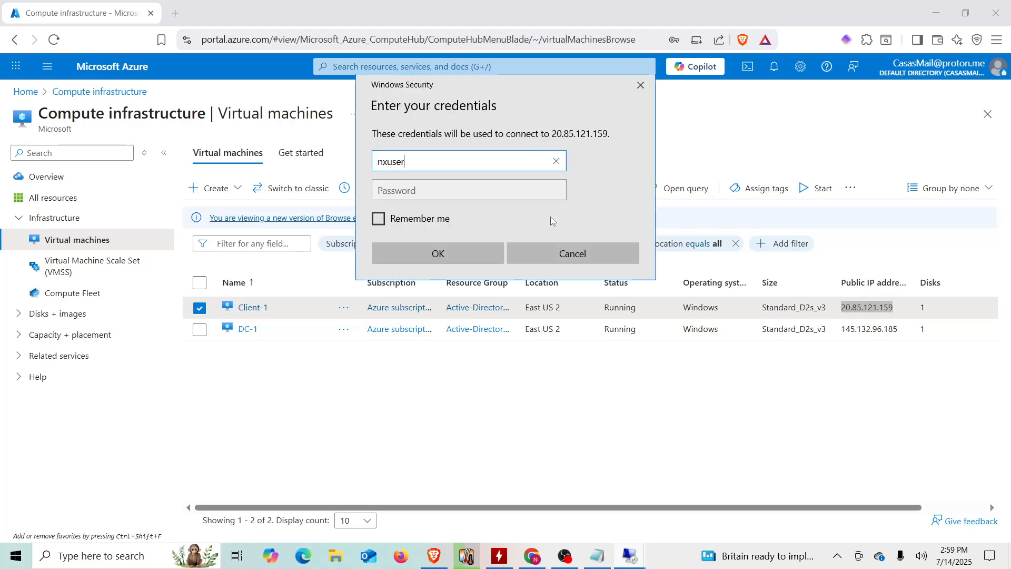
left_click(594, 556)
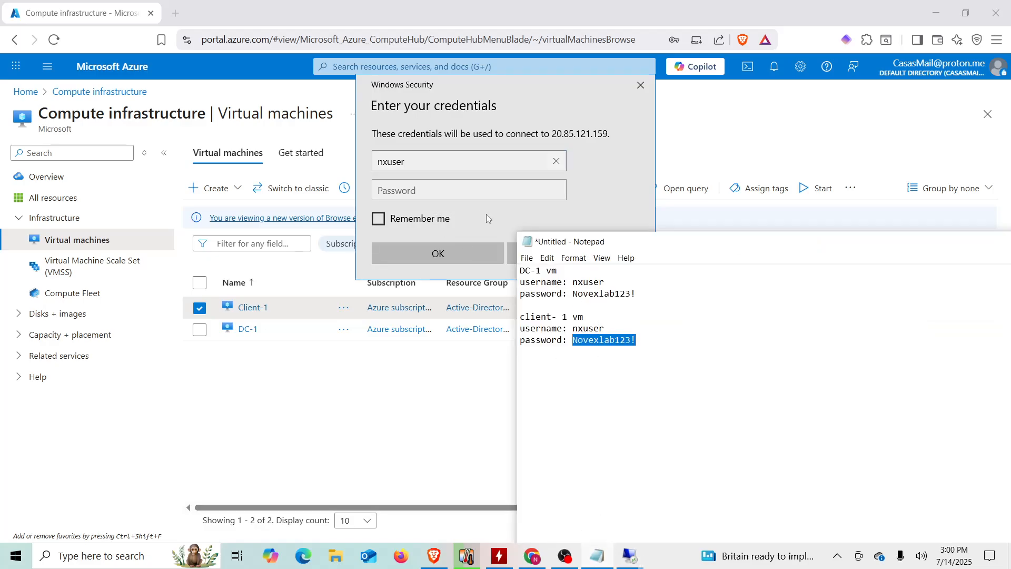
right_click(612, 346)
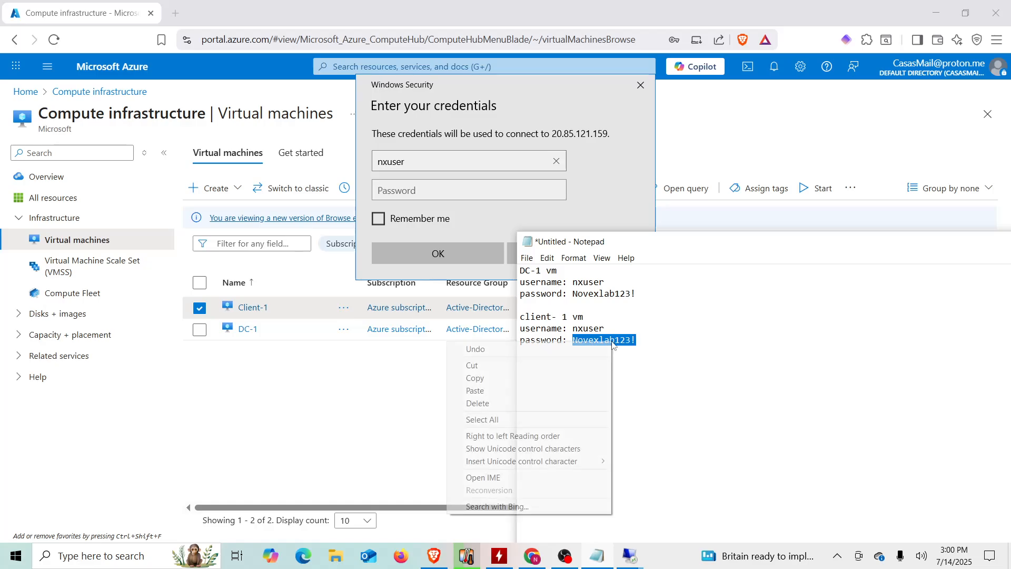
left_click(538, 379)
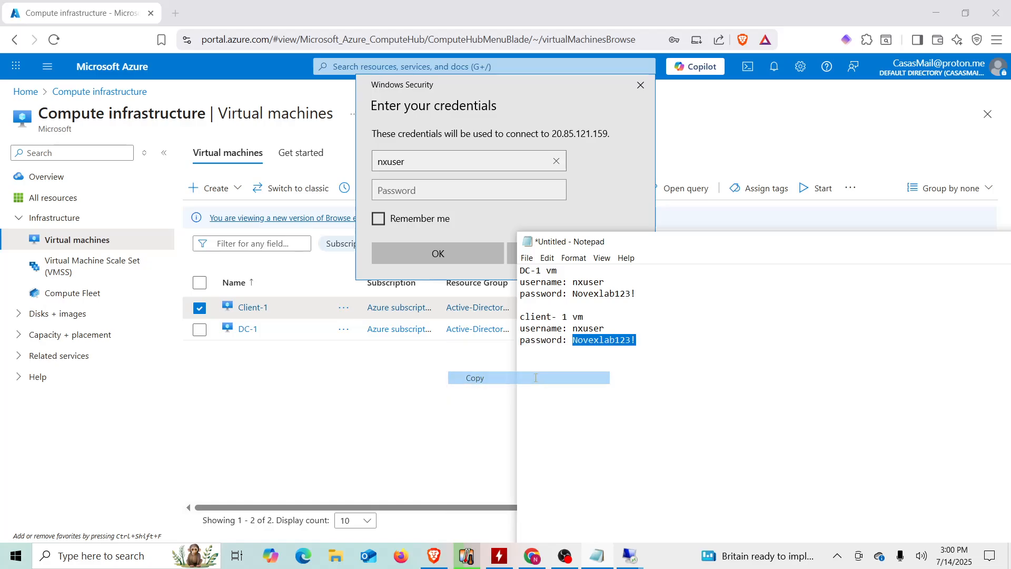
left_click(438, 189)
key("ctrl+v")
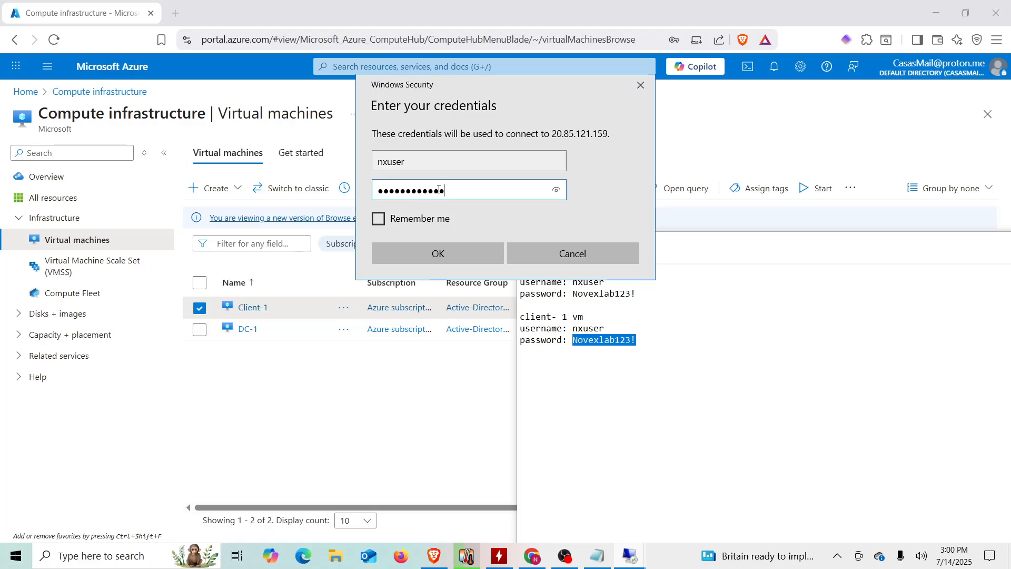
left_click(440, 246)
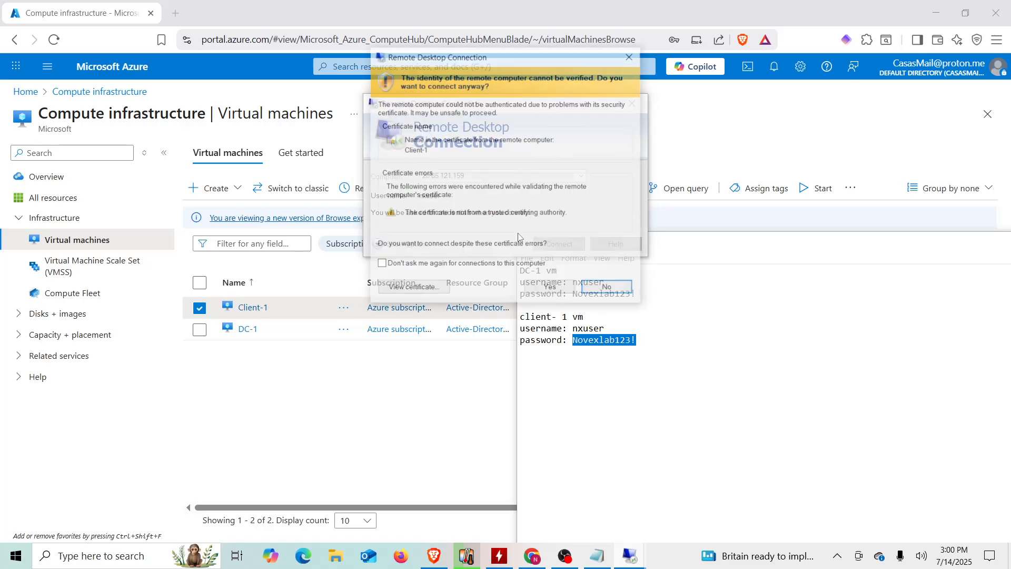
left_click(538, 285)
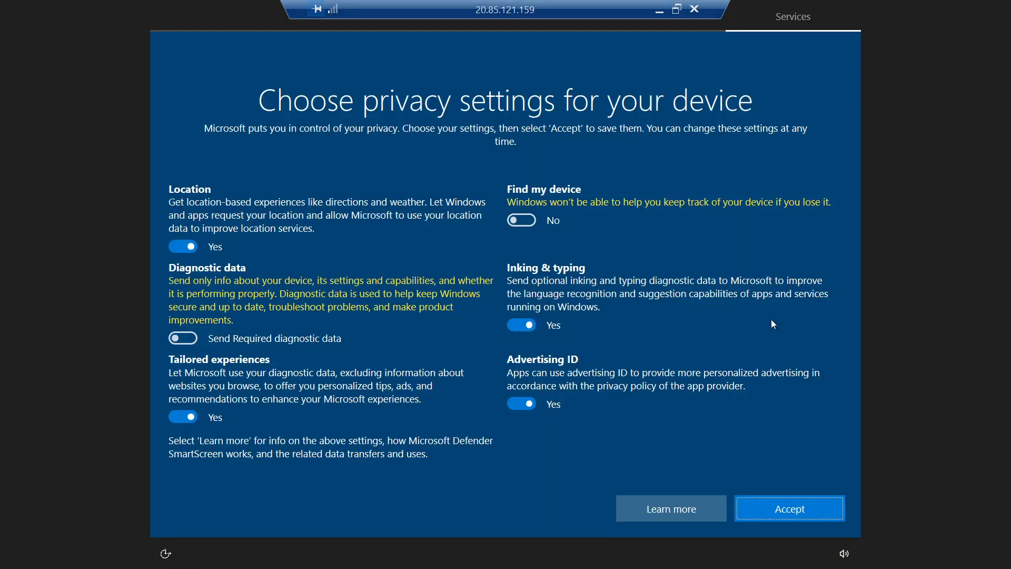
- Set Location, Tailored experiences, Inking & typing and Advertising ID to No, accept, and keep the PC undiscoverable
left_click(186, 248)
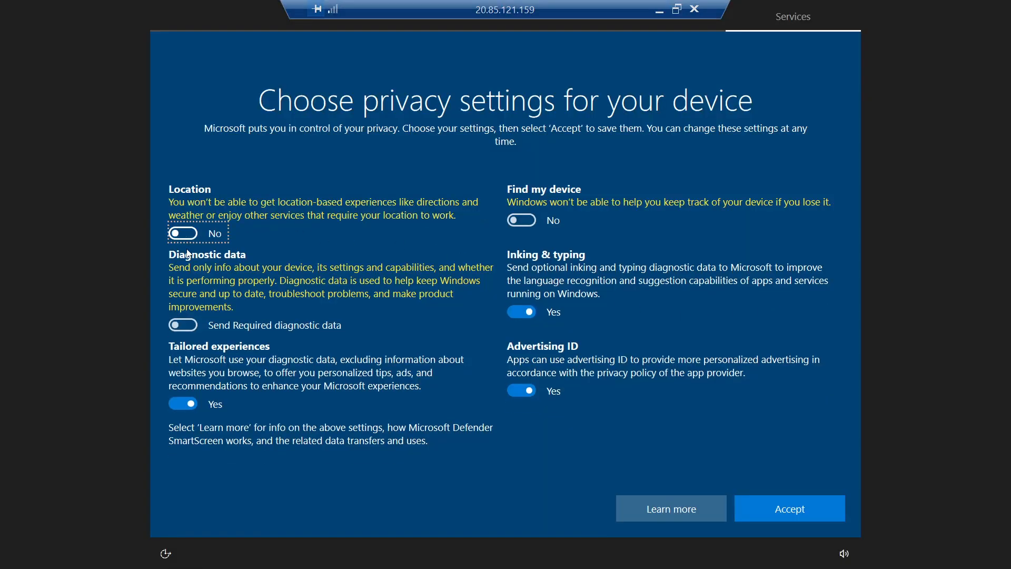
left_click(191, 402)
left_click(522, 312)
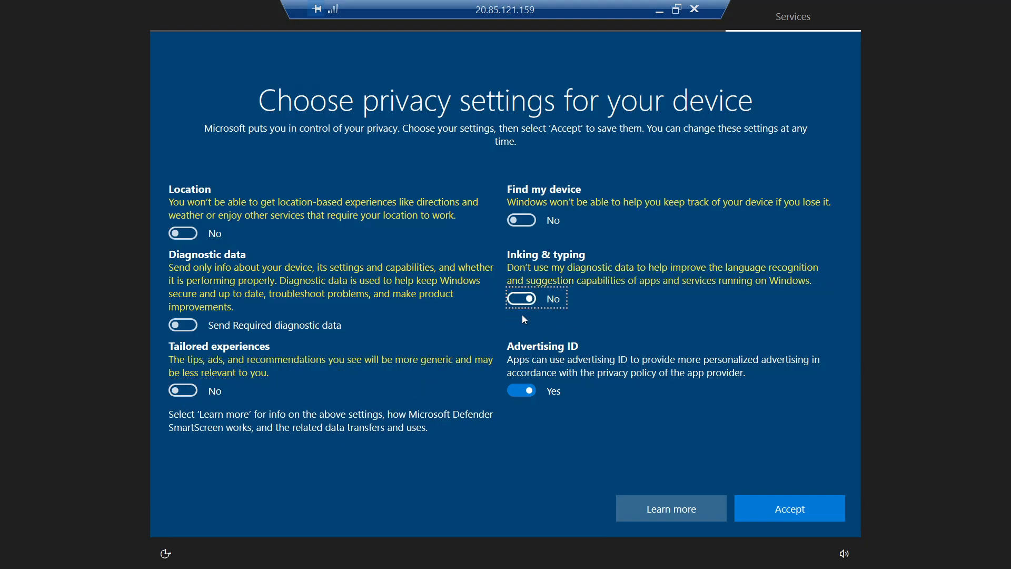
left_click(522, 390)
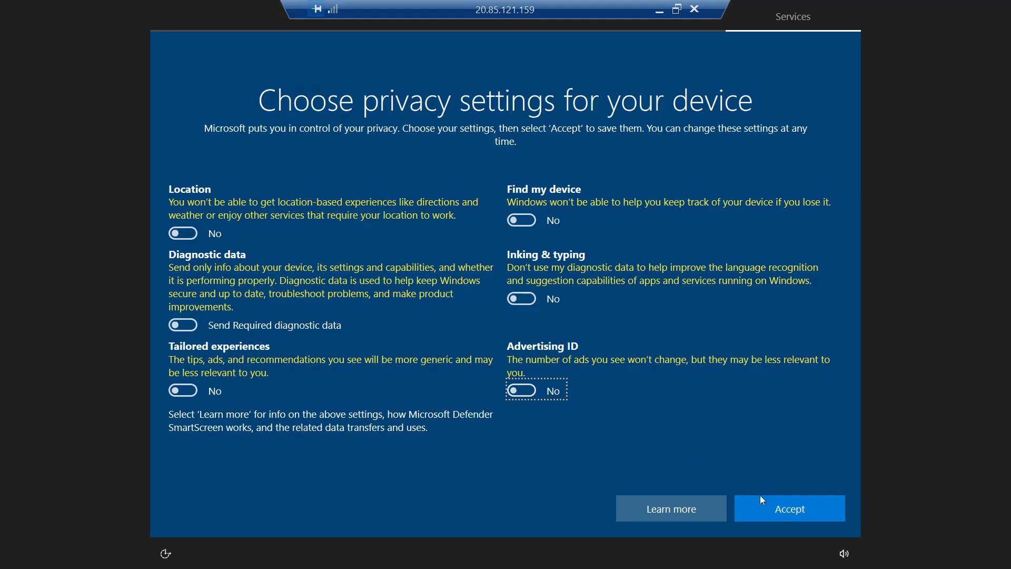
left_click(770, 512)
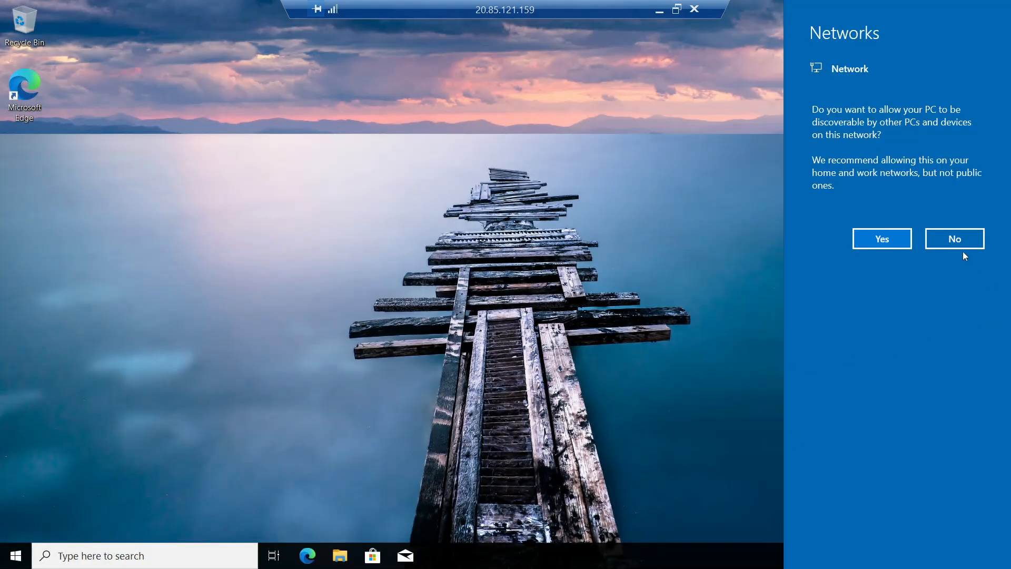
left_click(963, 243)
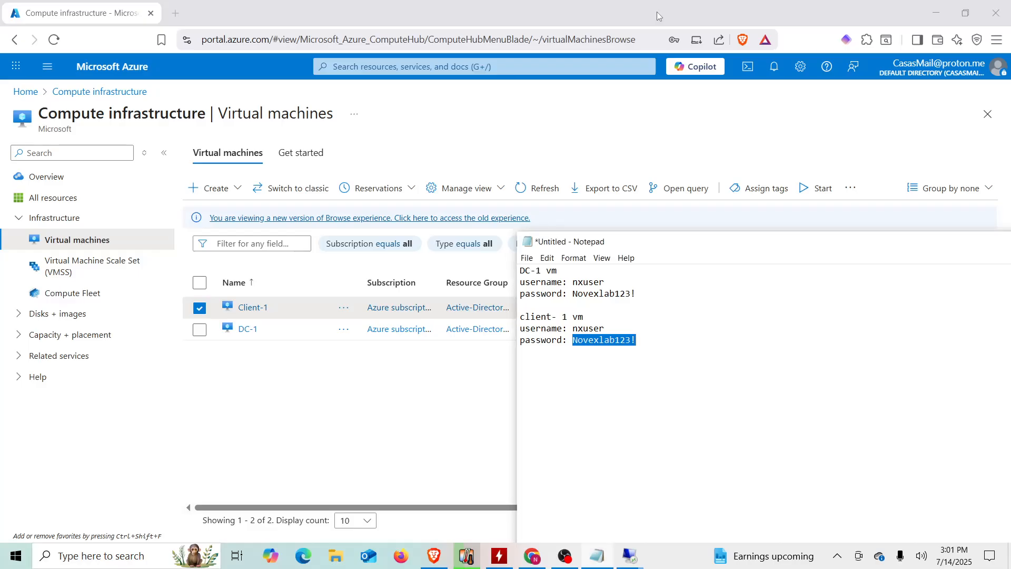
- Open DC-1's overview in the portal and select its private IP address 10.0.0.4
left_click(659, 10)
left_click(410, 371)
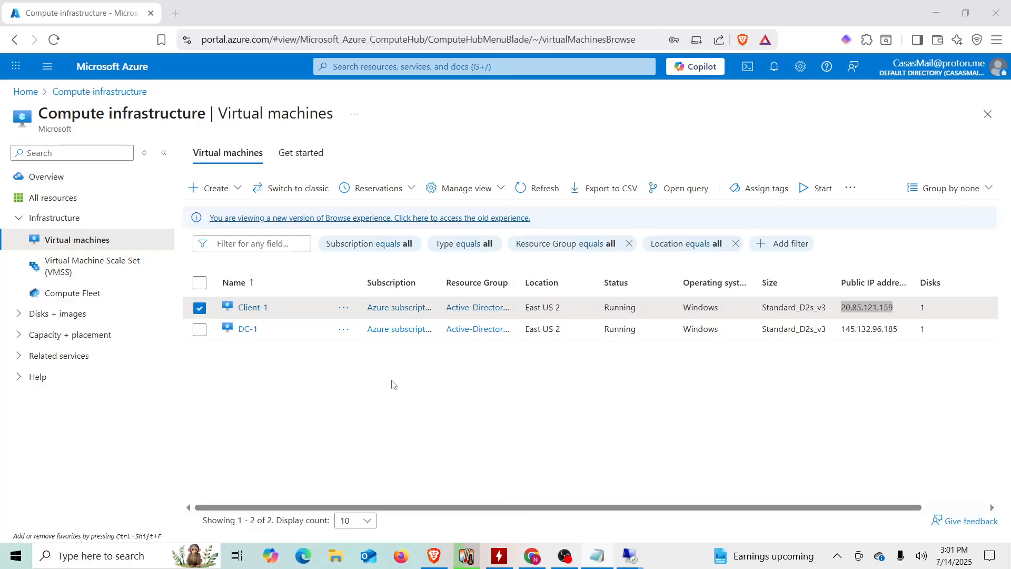
left_click(245, 331)
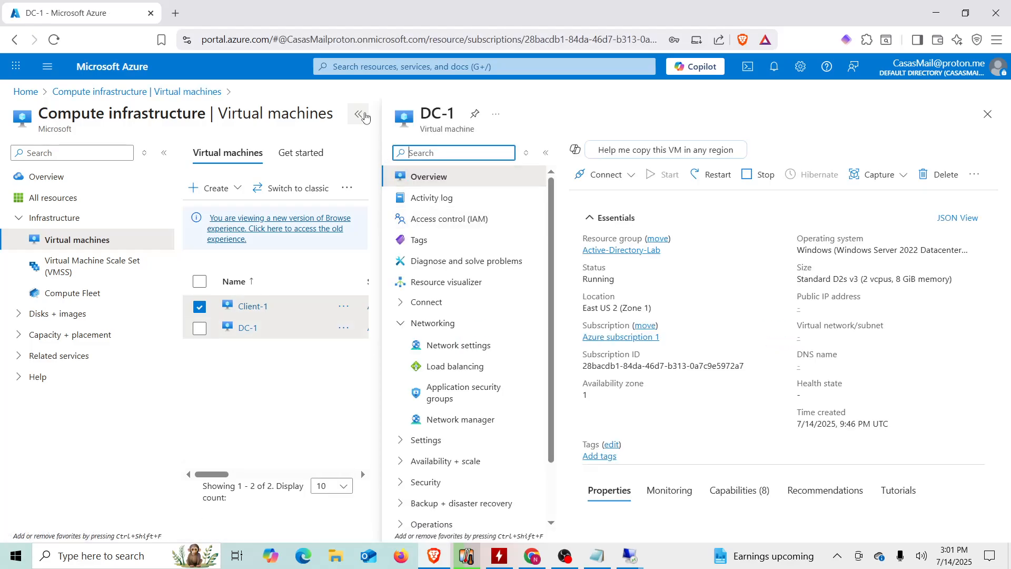
left_click(363, 116)
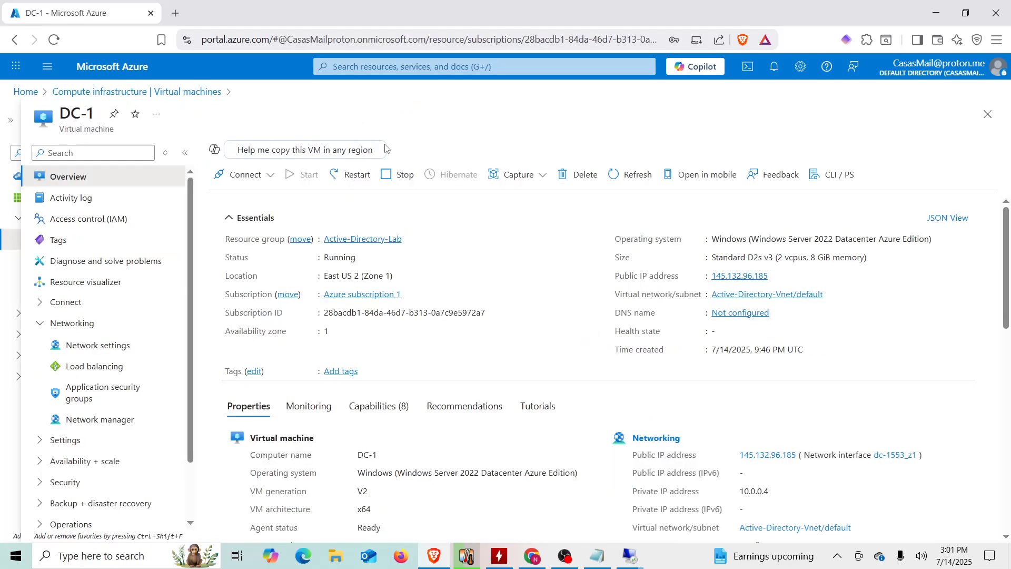
double_click(755, 489)
- In the Client-1 session, open System settings' About page and select the device name Client-1
mouse_move(634, 559)
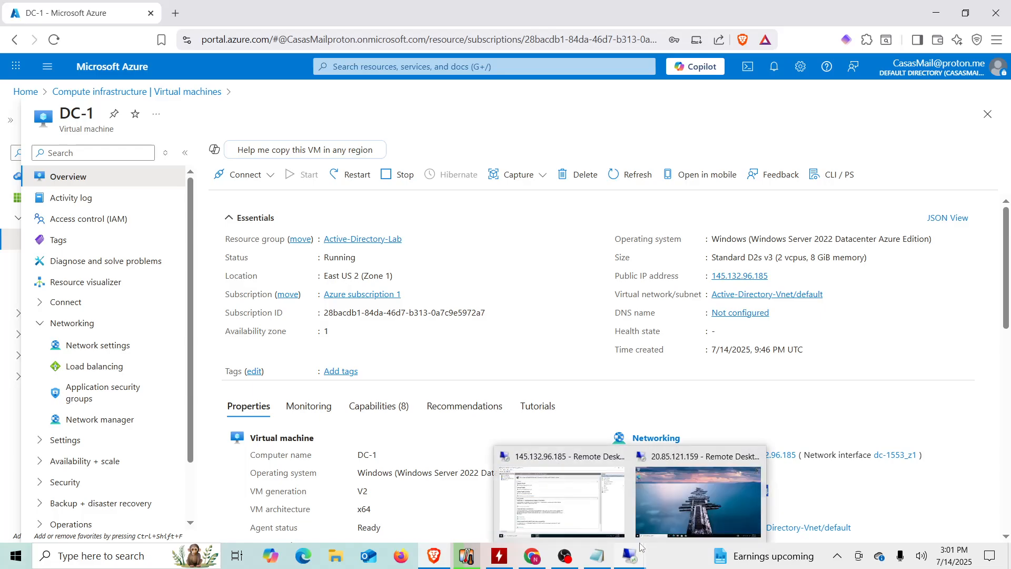
left_click(678, 507)
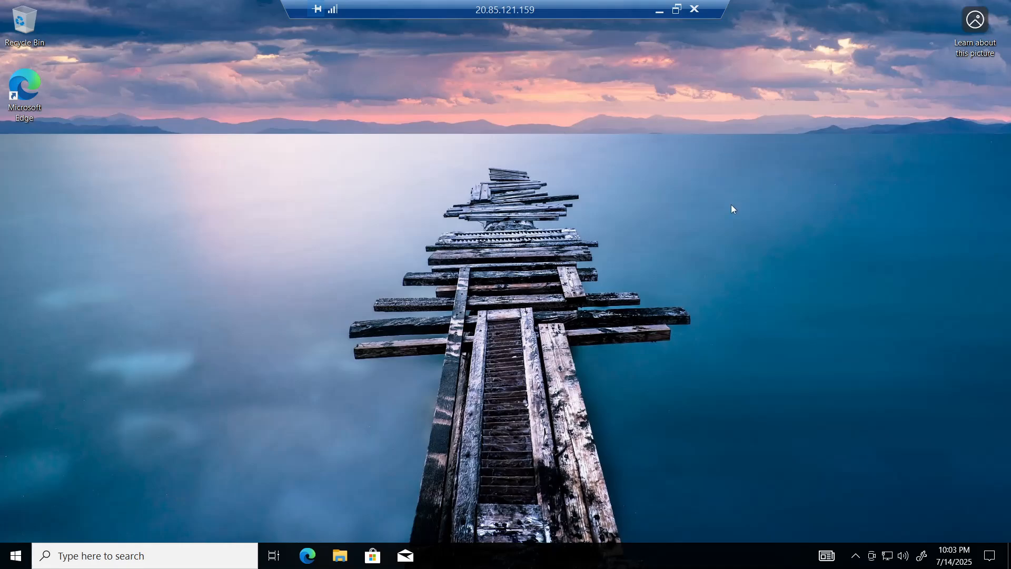
right_click(14, 560)
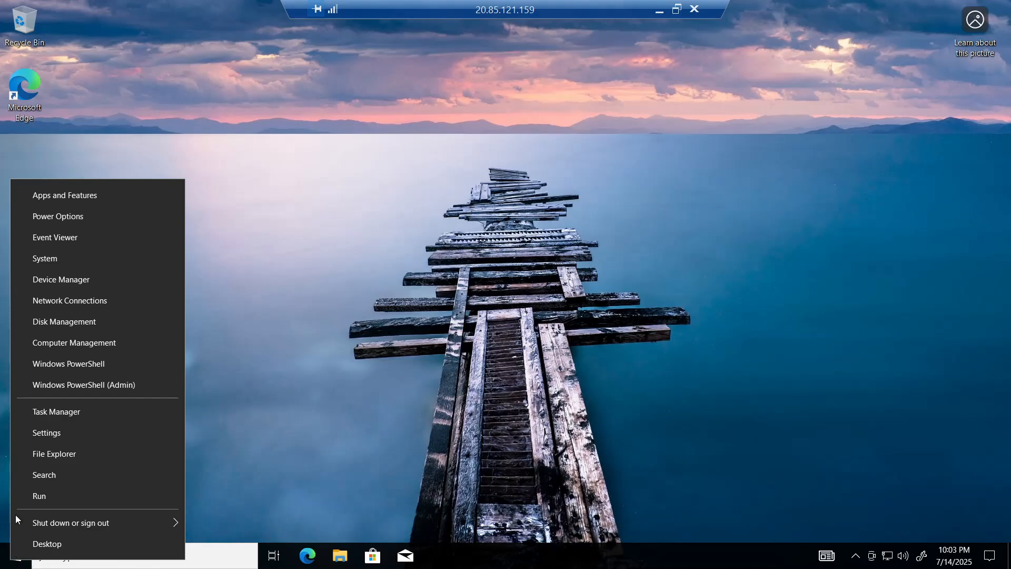
left_click(72, 257)
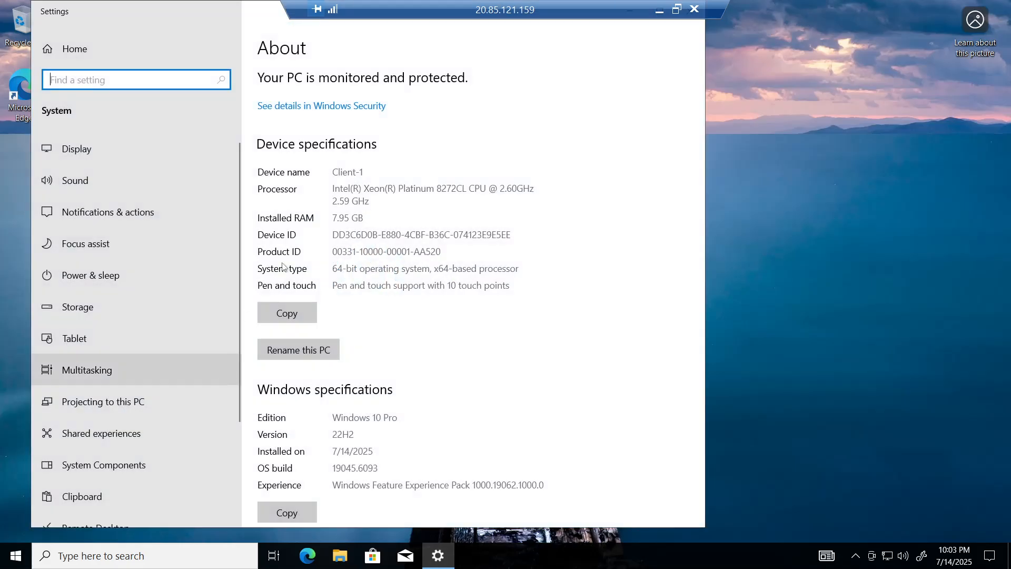
left_click_drag(365, 172, 331, 171)
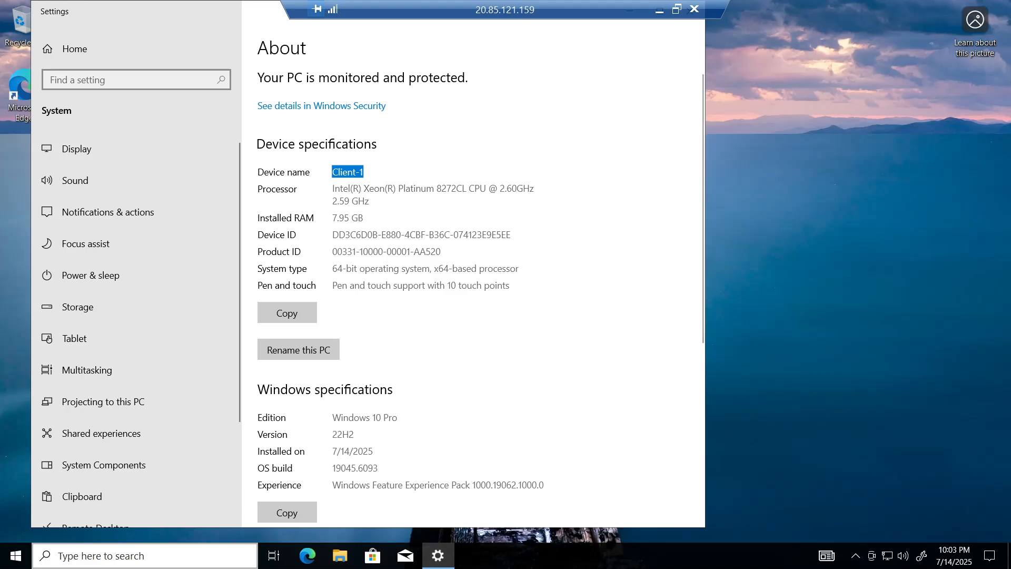
left_click(177, 555)
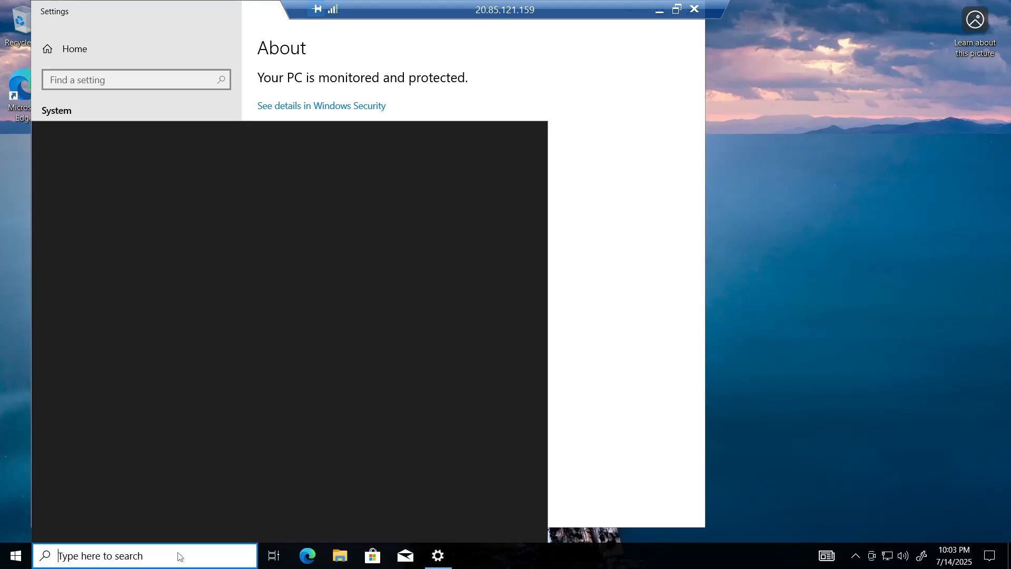
- Search 'pow' and launch Windows PowerShell as administrator on Client-1
type("power")
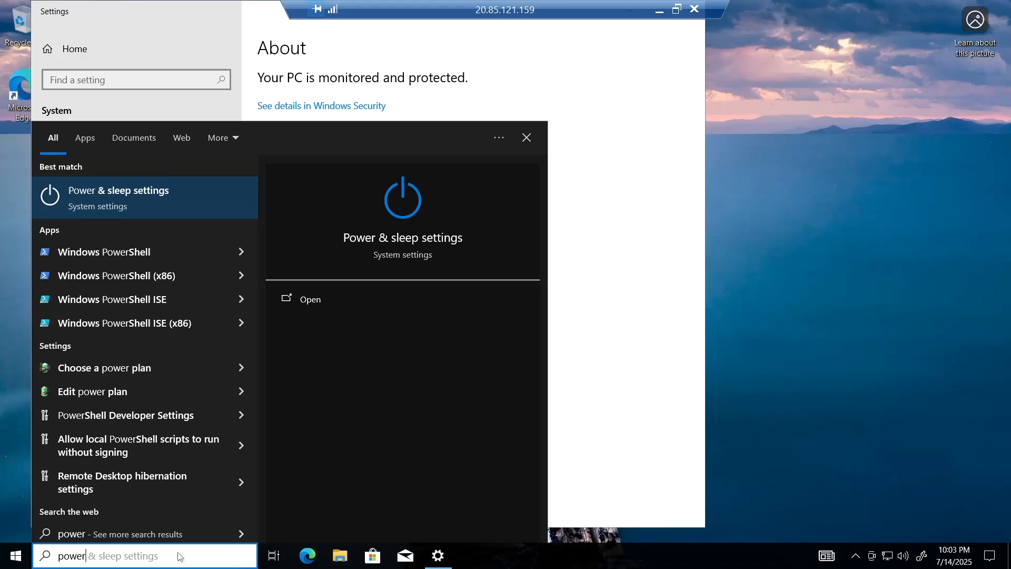
left_click(149, 255)
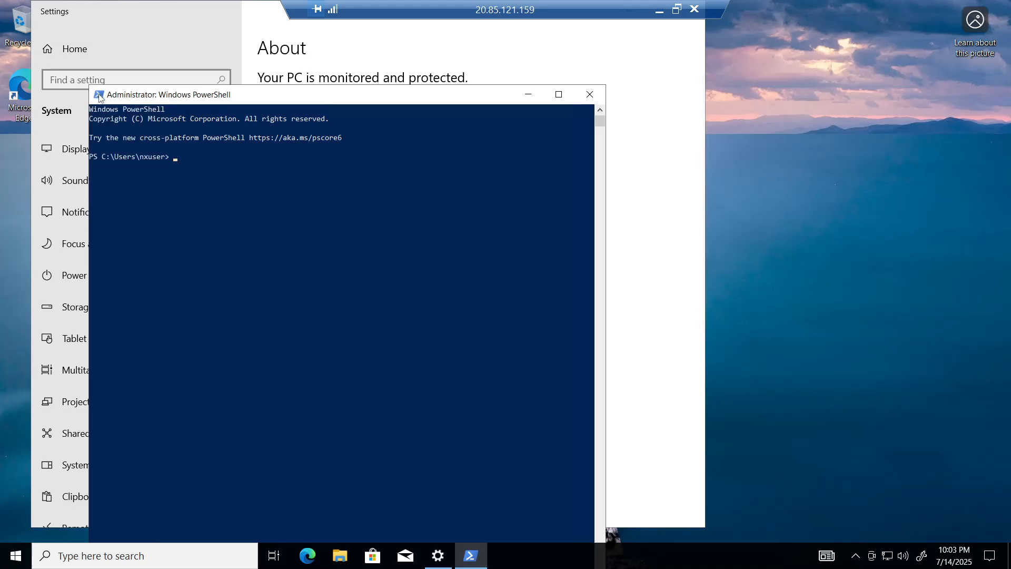
double_click(99, 97)
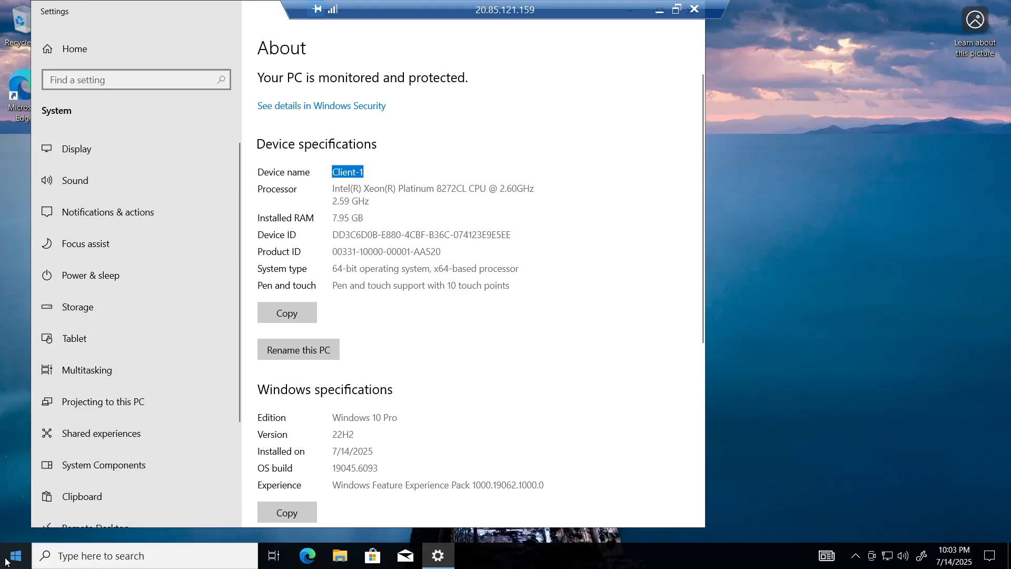
left_click(75, 560)
type("po")
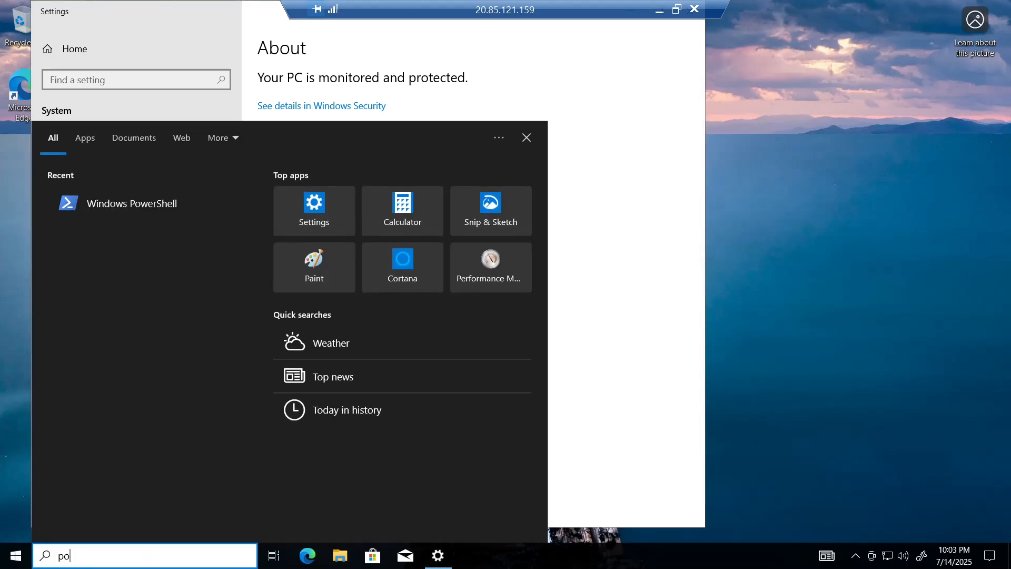
type("w")
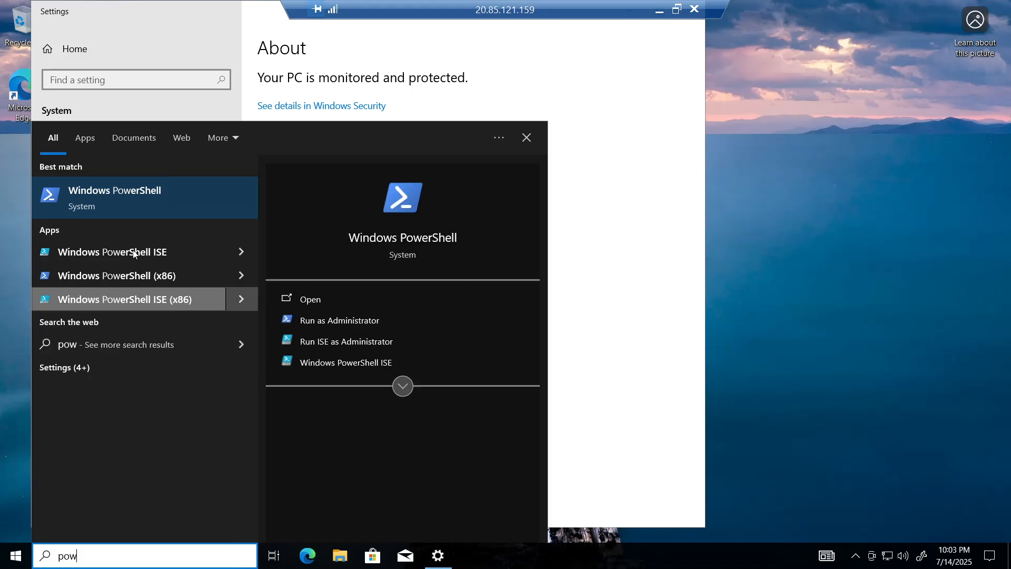
left_click(164, 211)
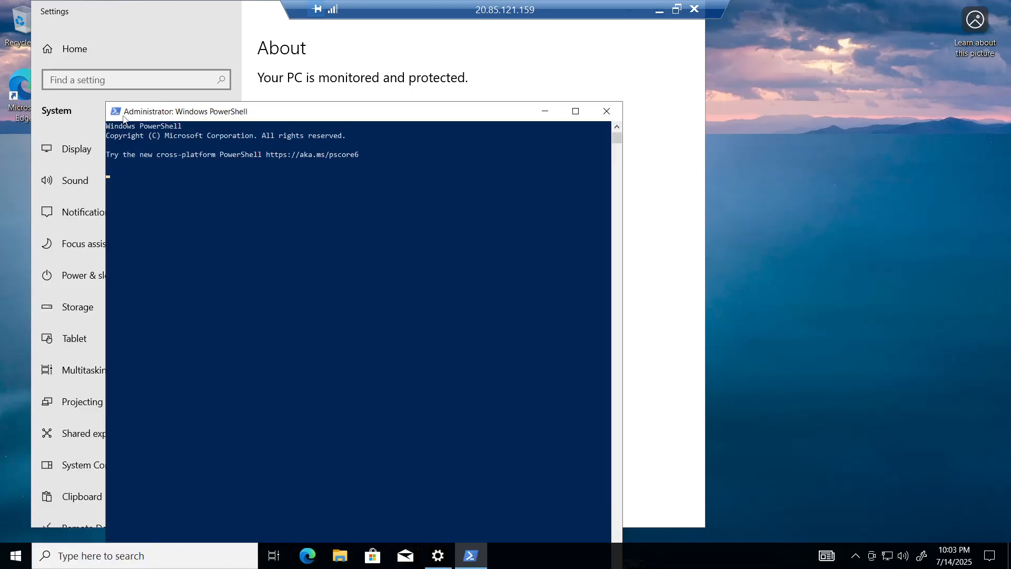
left_click(116, 112)
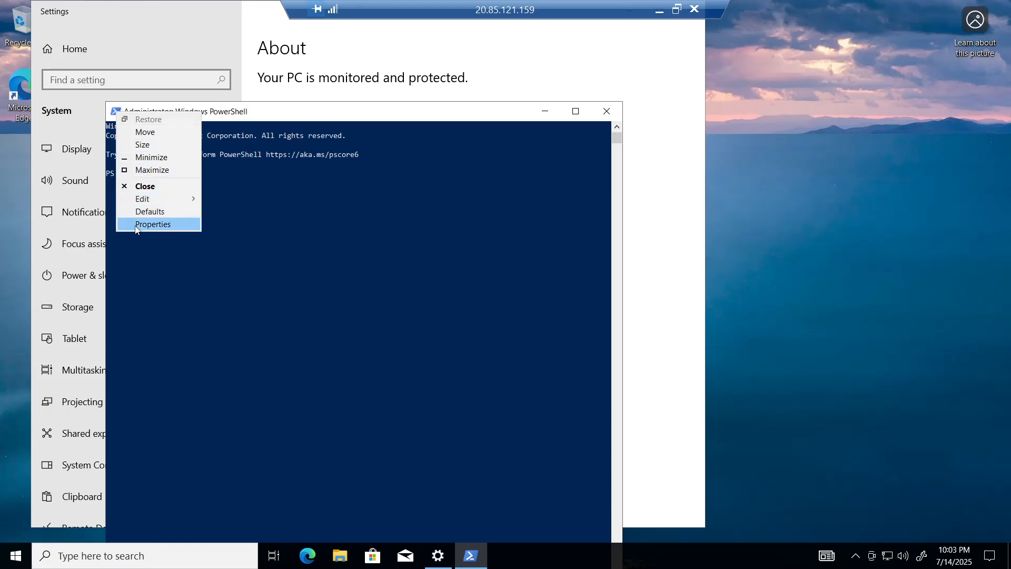
- Set the PowerShell console font size to 28 in the window properties
left_click(153, 224)
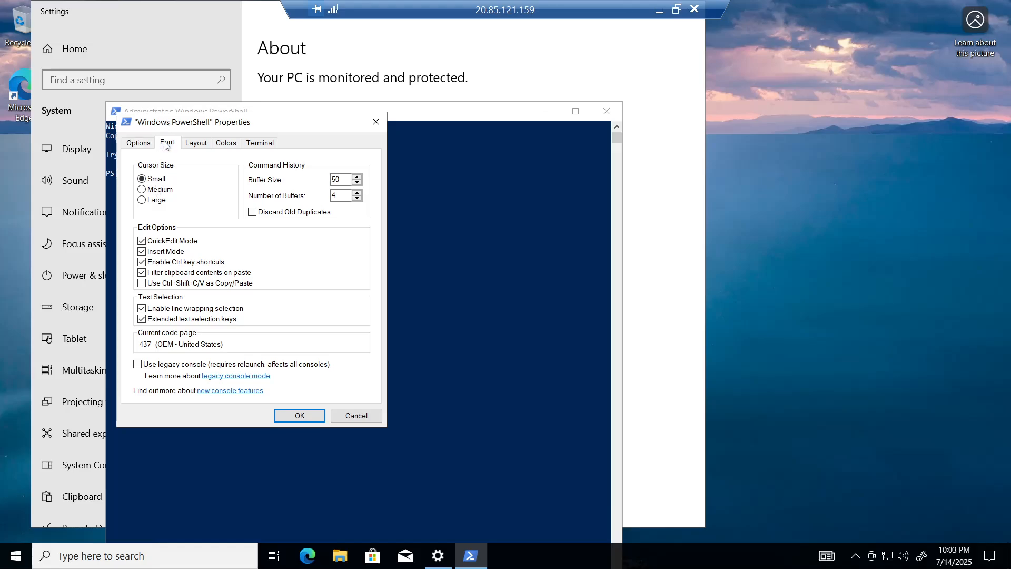
left_click(166, 143)
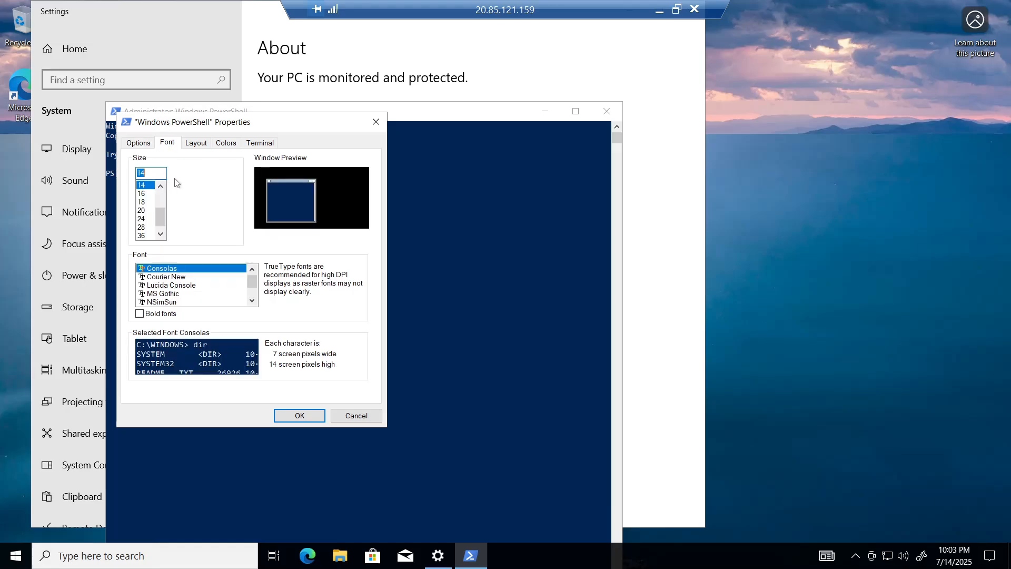
left_click(146, 226)
left_click(295, 415)
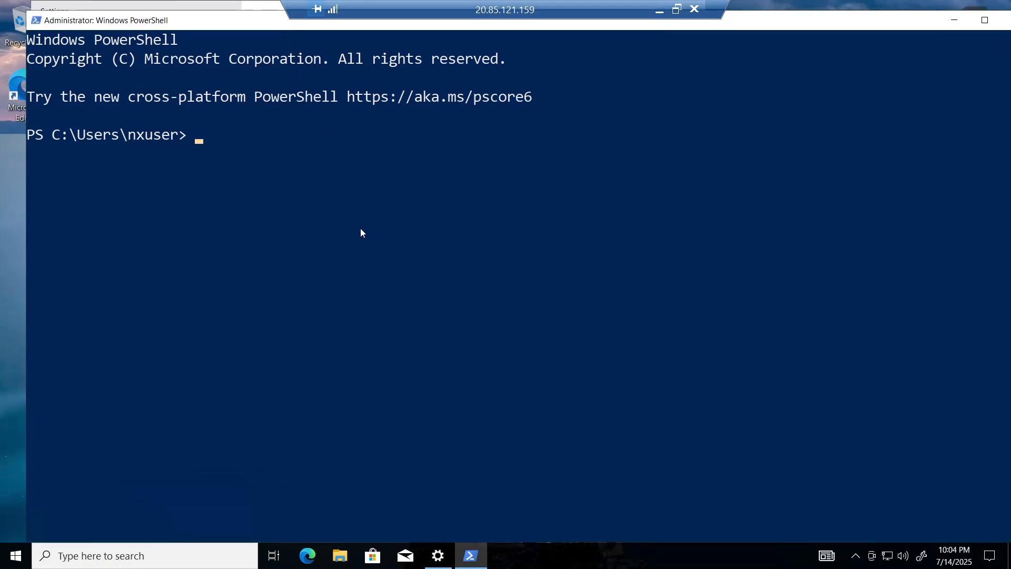
- Run 'ping 10.0.0.4' to confirm Client-1 reaches DC-1
type("ping 10.0.0.4")
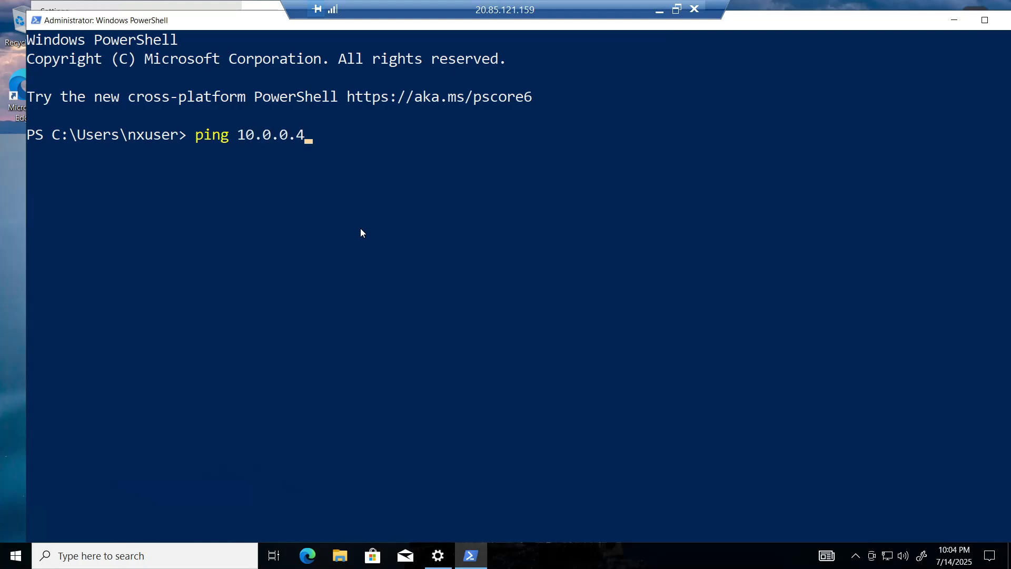
key("Return")
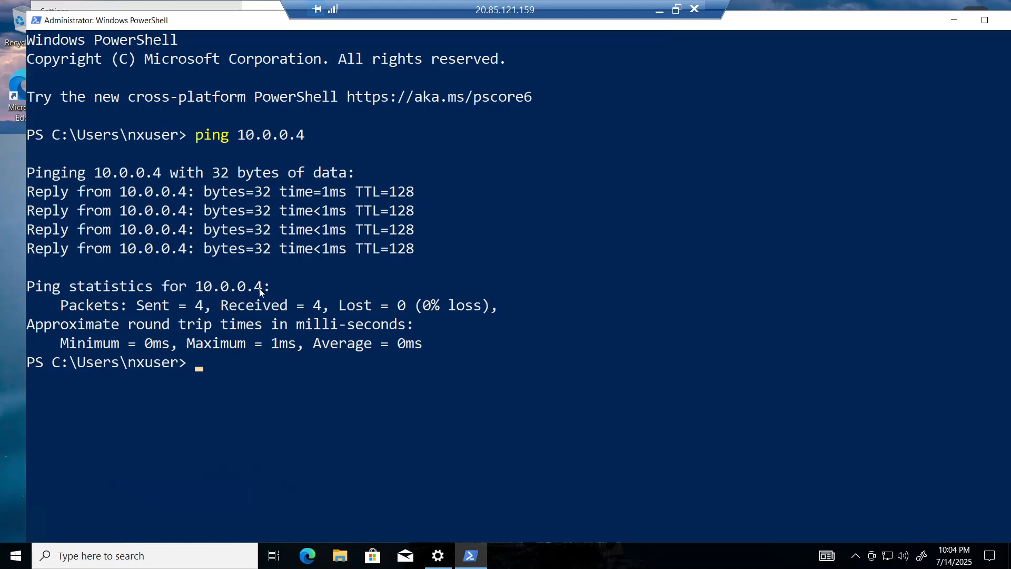
left_click(202, 372)
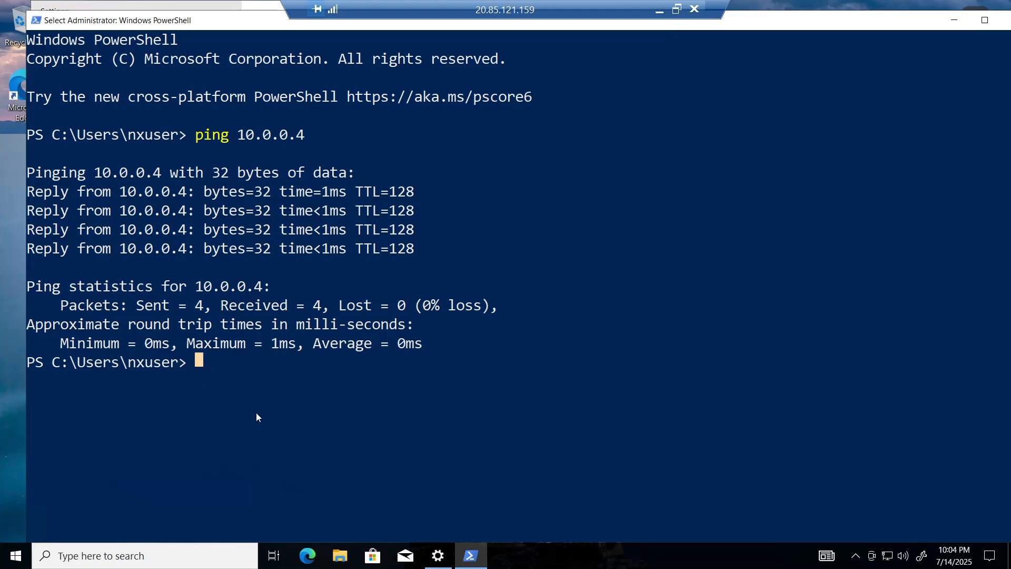
- Run 'ipconfig /all' and scroll through Client-1's IP configuration
type("ipc")
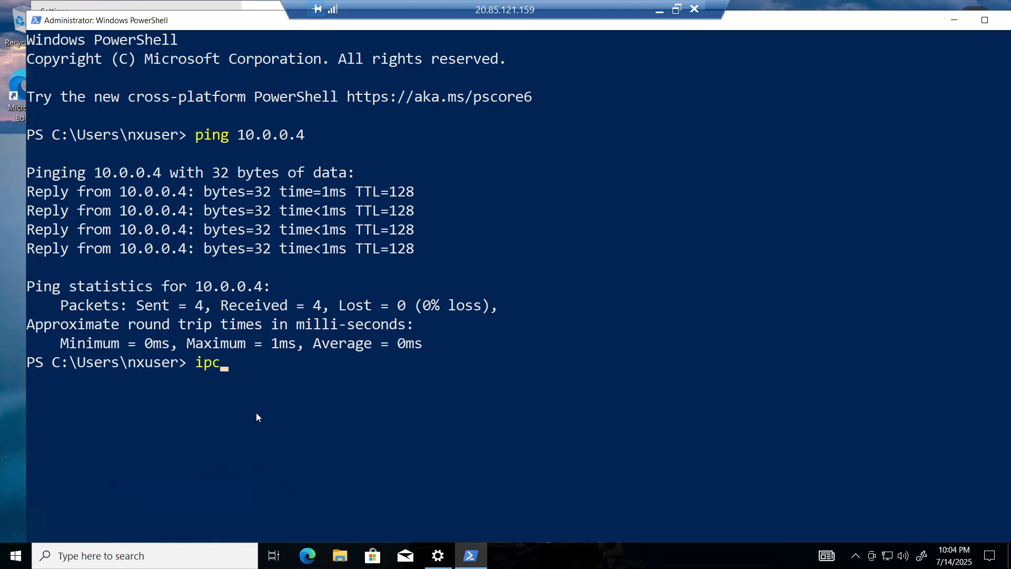
type("onfig /all")
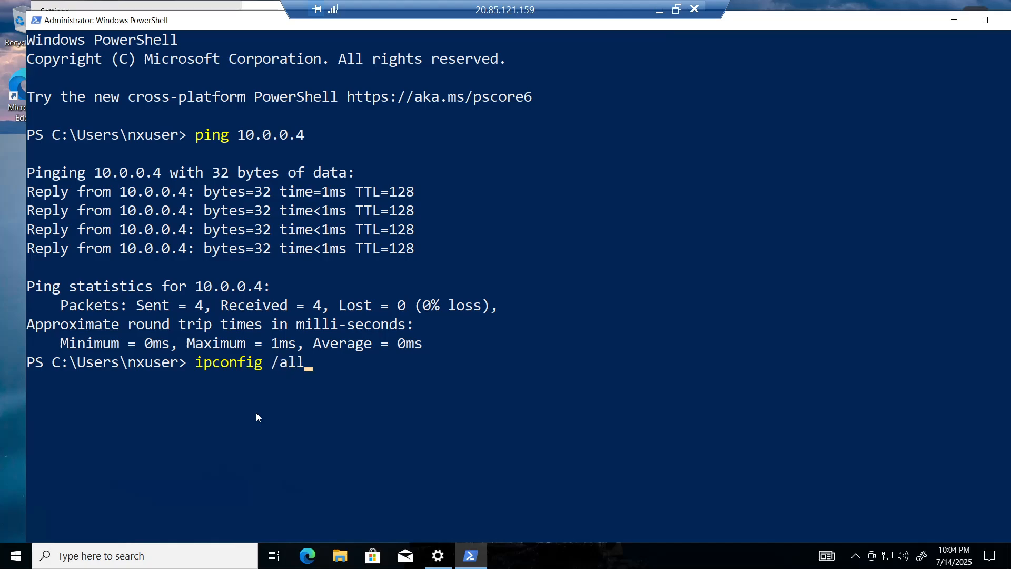
key("Return")
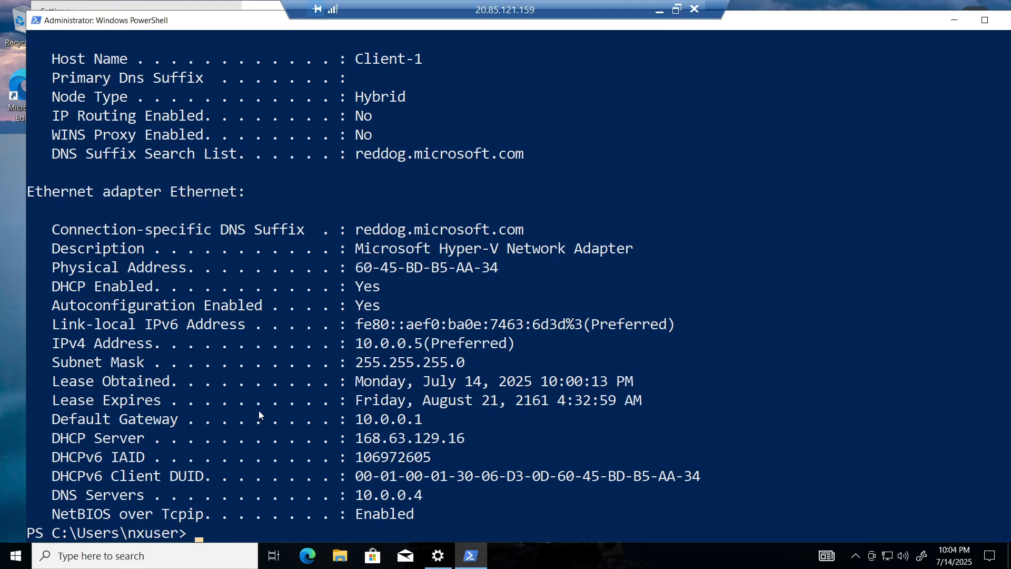
scroll(258, 409, "up", 2)
scroll(214, 317, "up", 1)
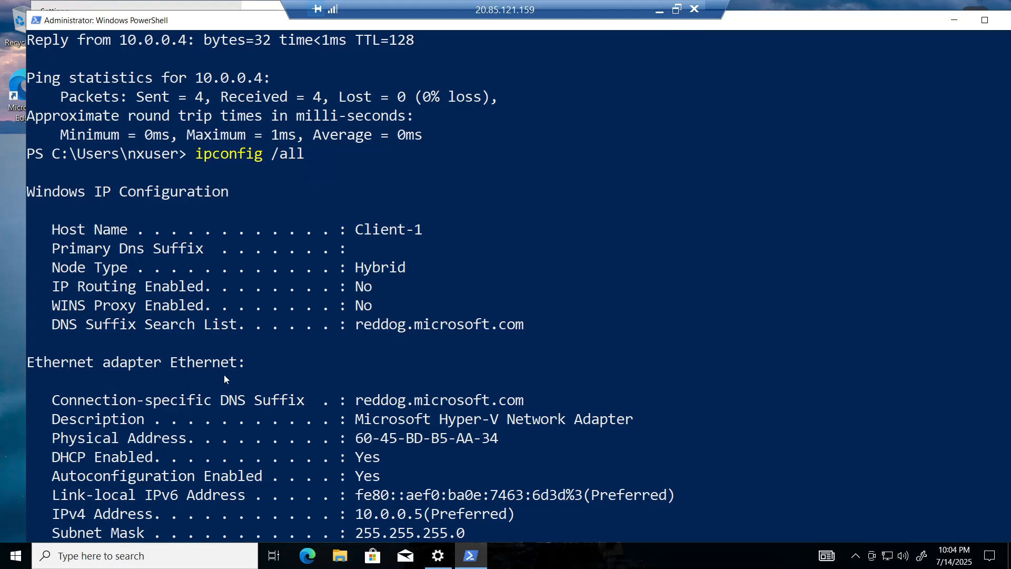
scroll(226, 375, "down", 6)
scroll(200, 365, "up", 3)
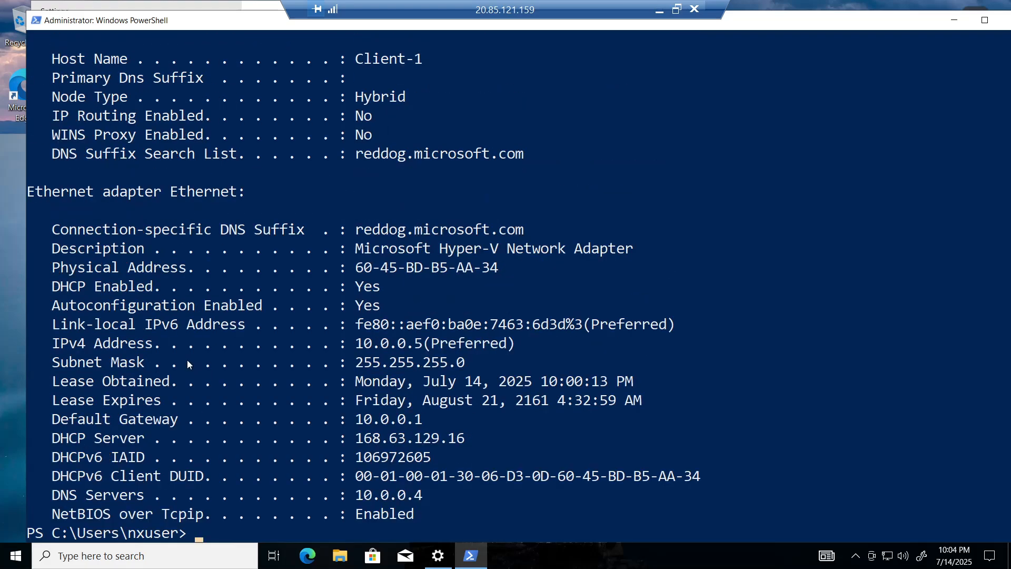
scroll(195, 347, "up", 2)
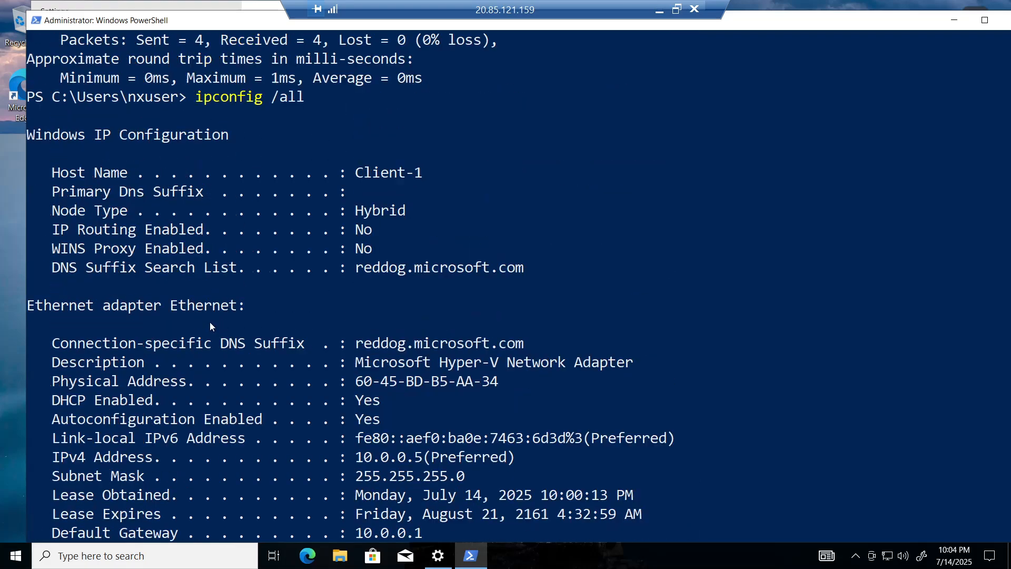
scroll(212, 322, "down", 2)
scroll(174, 330, "down", 1)
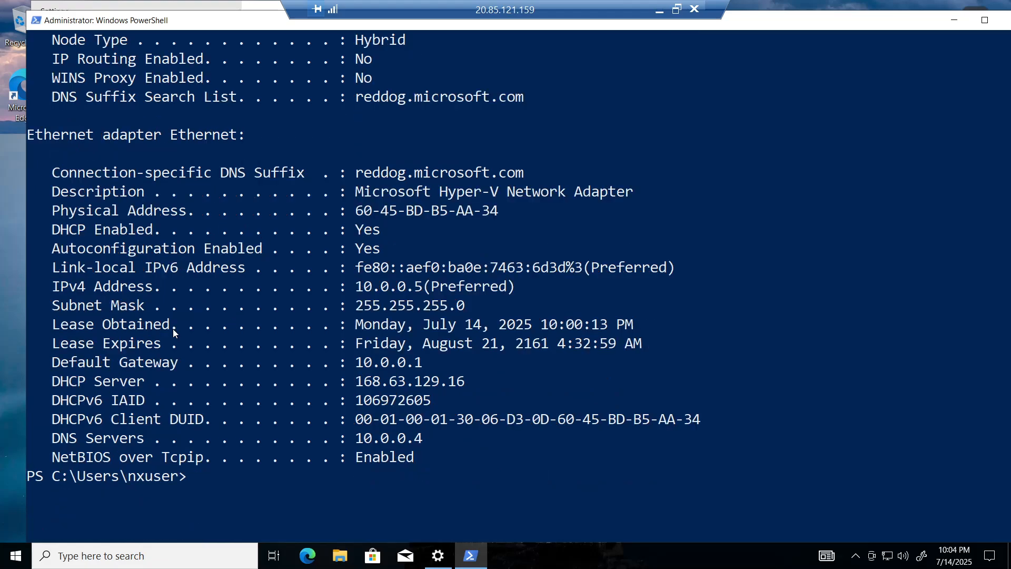
- Highlight the DNS Servers label and its 10.0.0.4 value, then move the console aside
left_click(46, 437)
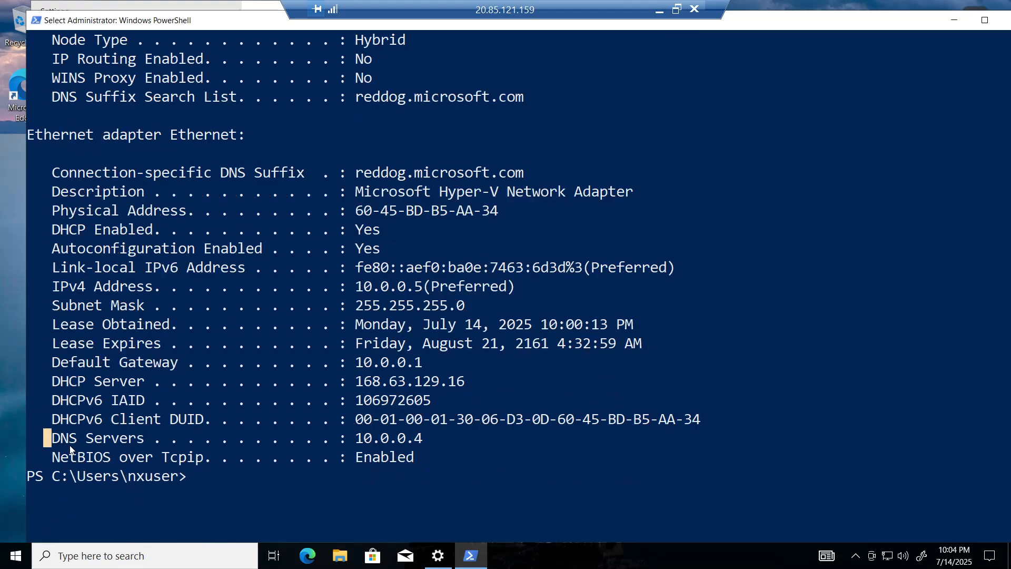
left_click_drag(70, 449, 151, 441)
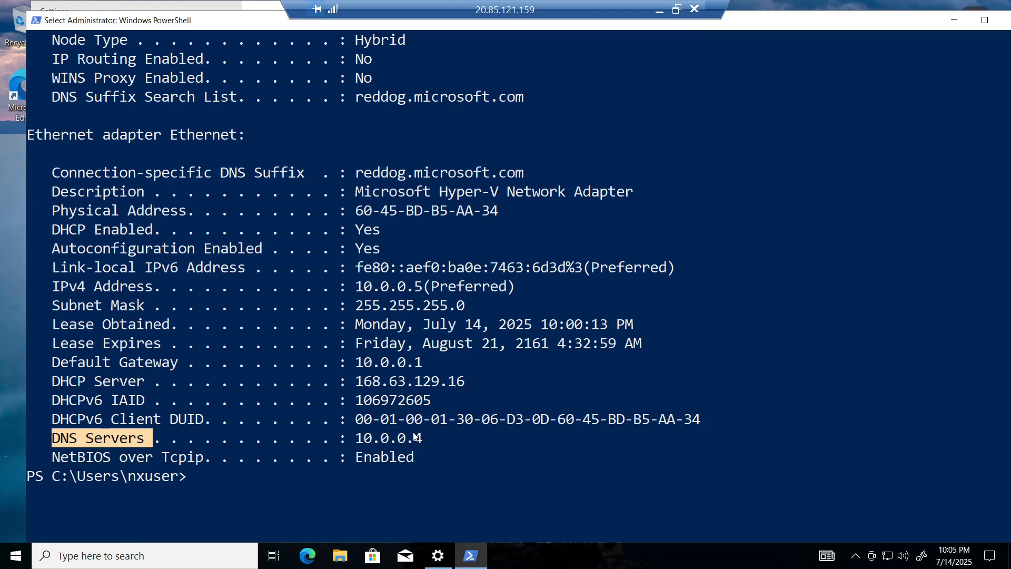
double_click(387, 442)
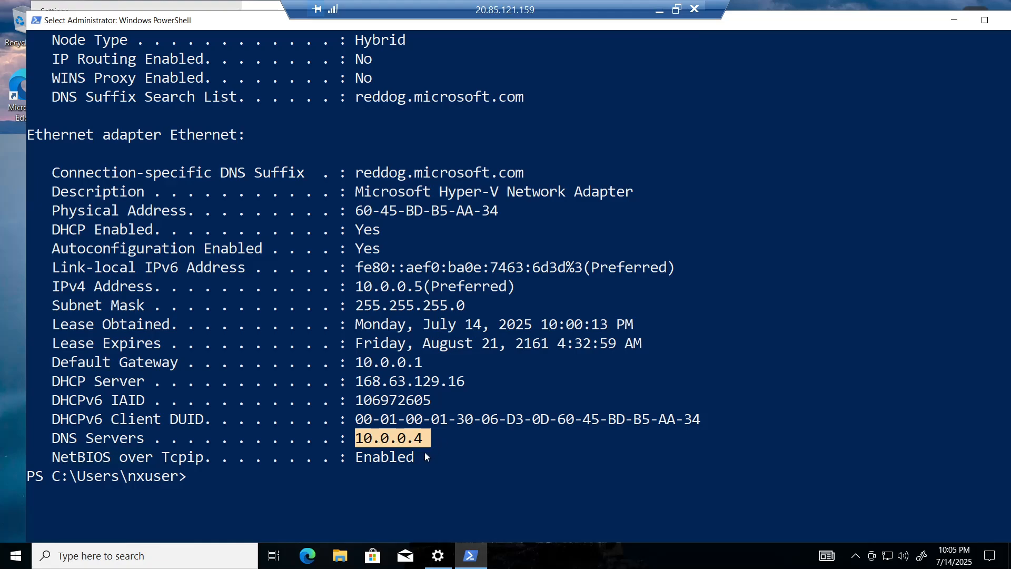
left_click_drag(869, 22, 814, 63)
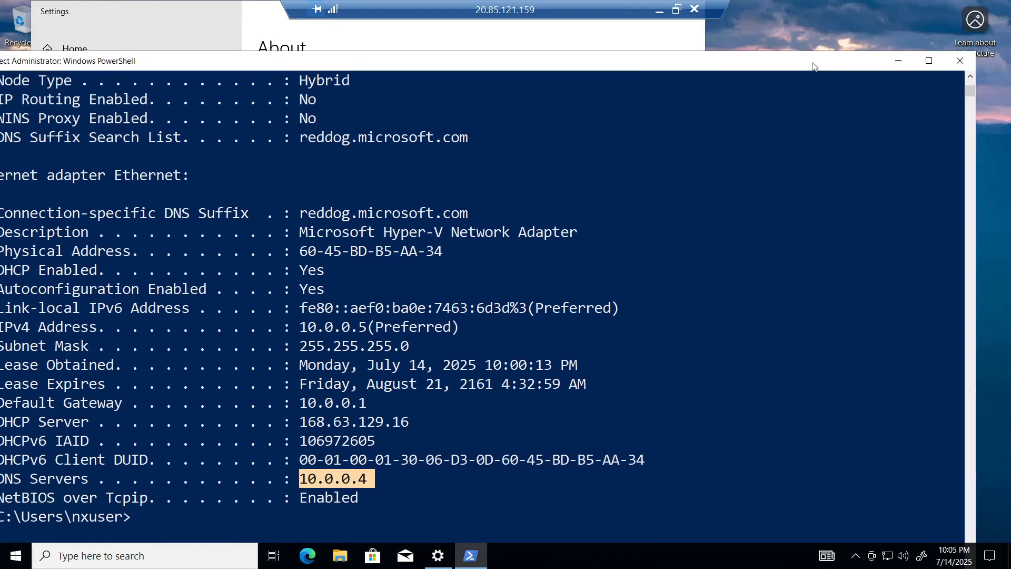
- Close the PowerShell and Settings windows on Client-1
left_click(959, 62)
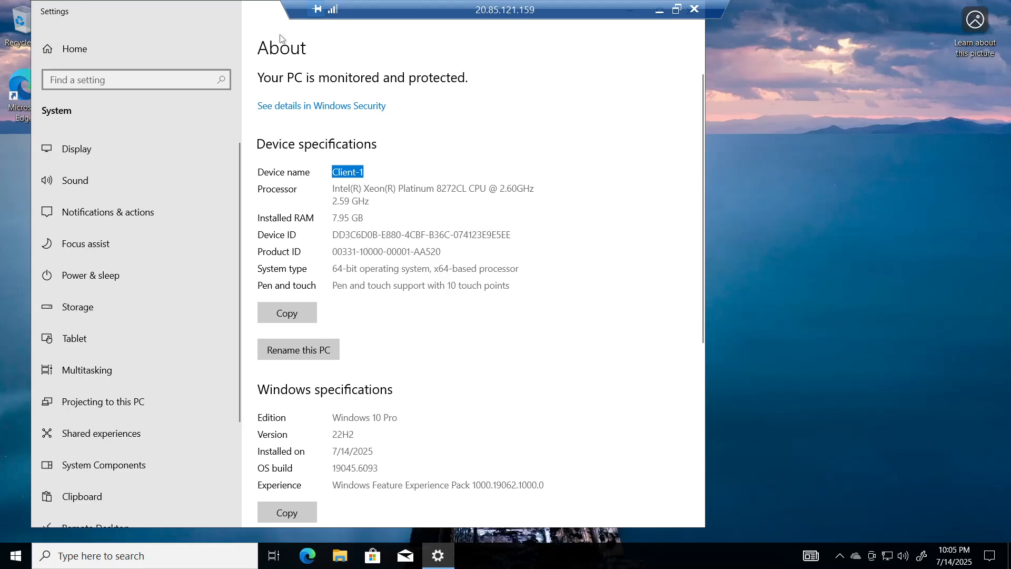
left_click_drag(271, 23, 338, 119)
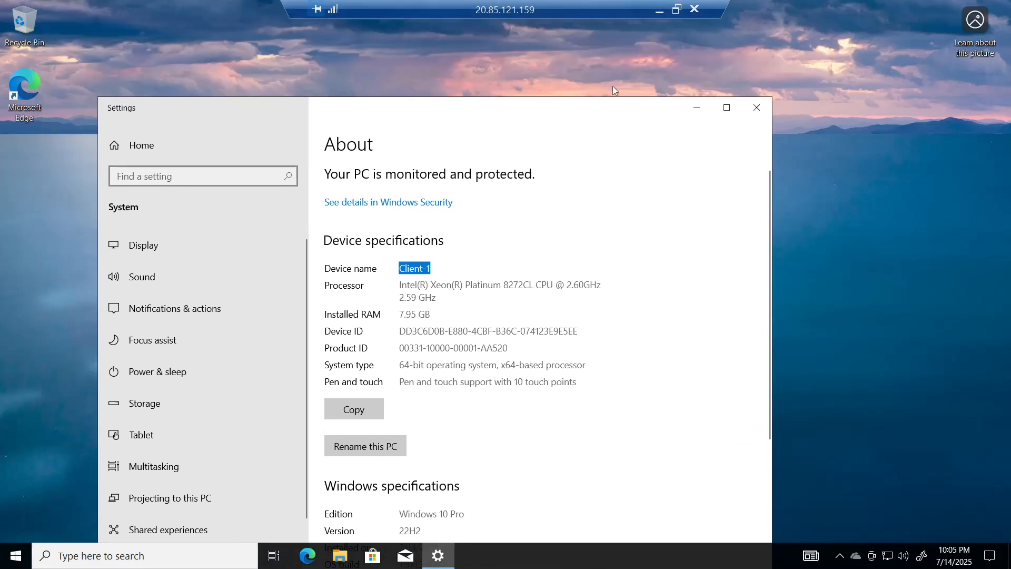
left_click(761, 108)
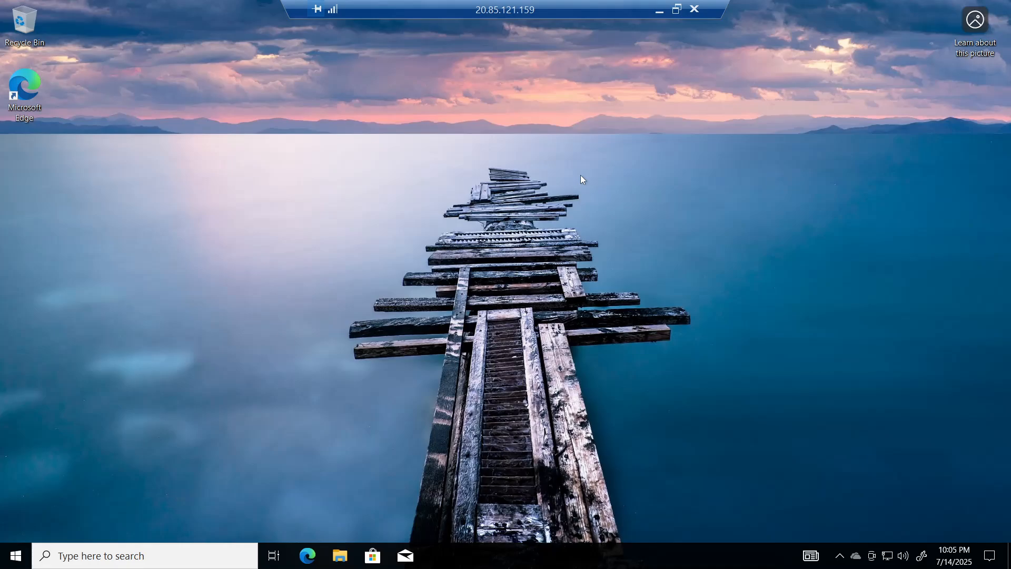
- Sign out of Client-1 by running 'logoff' from the Run prompt
key("super")
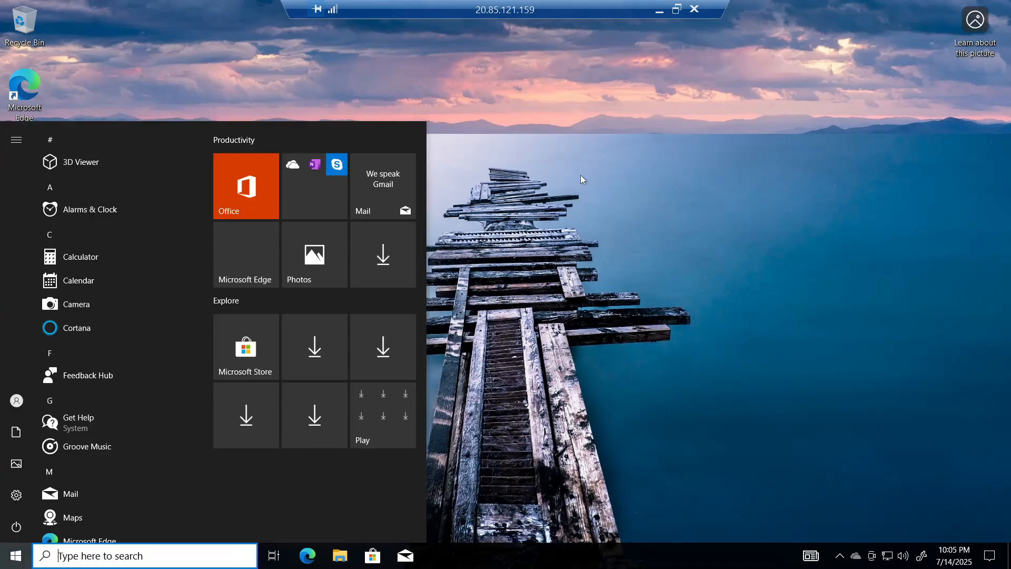
key("super+r")
type("log")
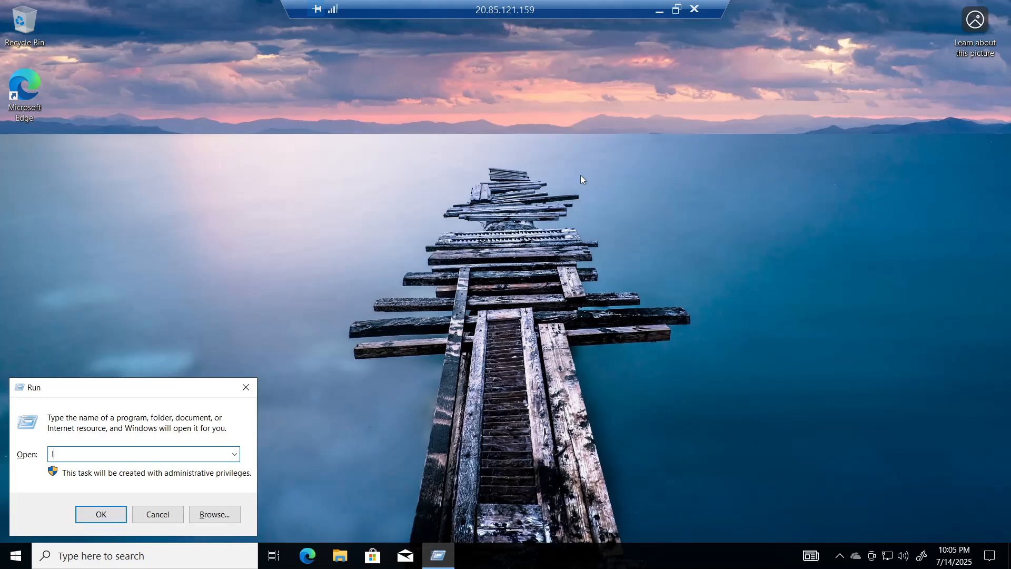
type("off")
key("Return")
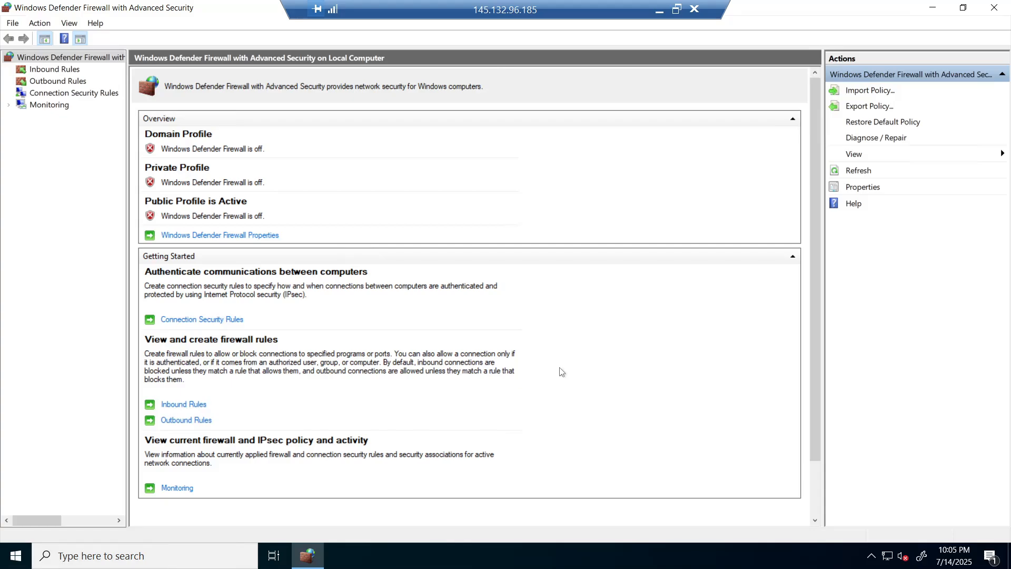
- Run 'logoff' from the Run prompt on DC-1 to end its session
key("super+r")
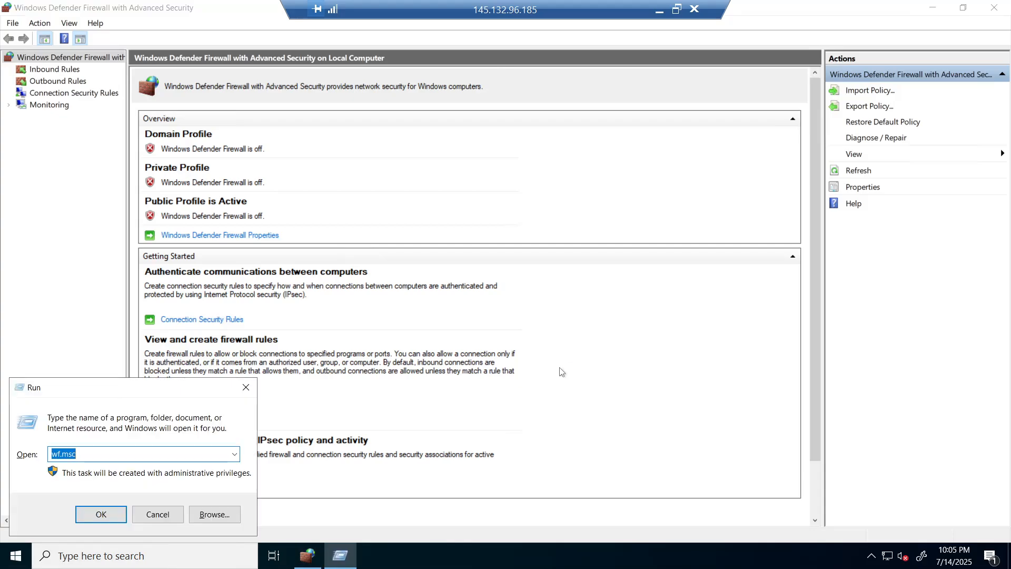
type("logoff")
key("Return")
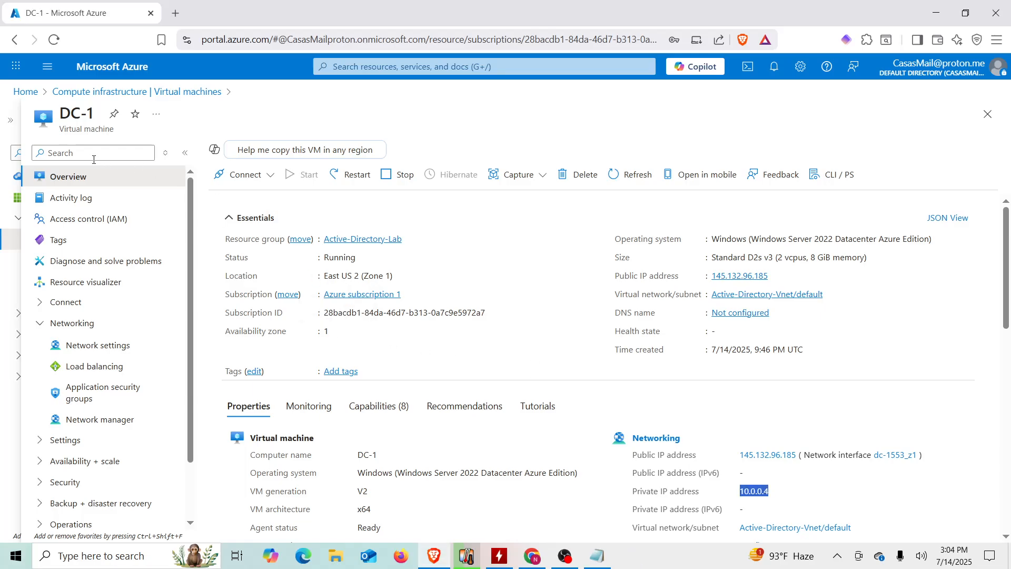
- Select Client-1 and DC-1 in the VM list, stop both, and check the stop notification
left_click(75, 93)
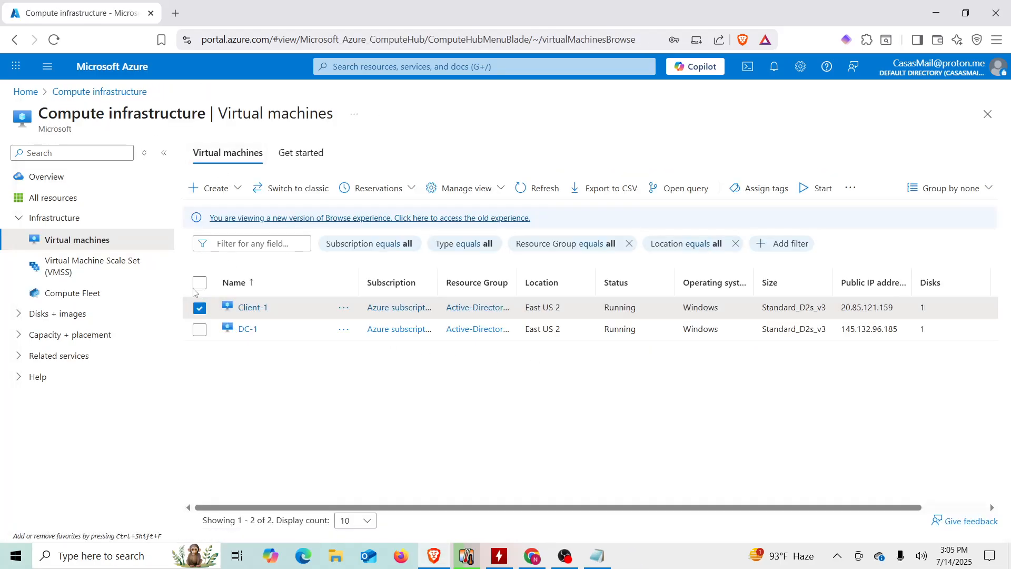
left_click(200, 286)
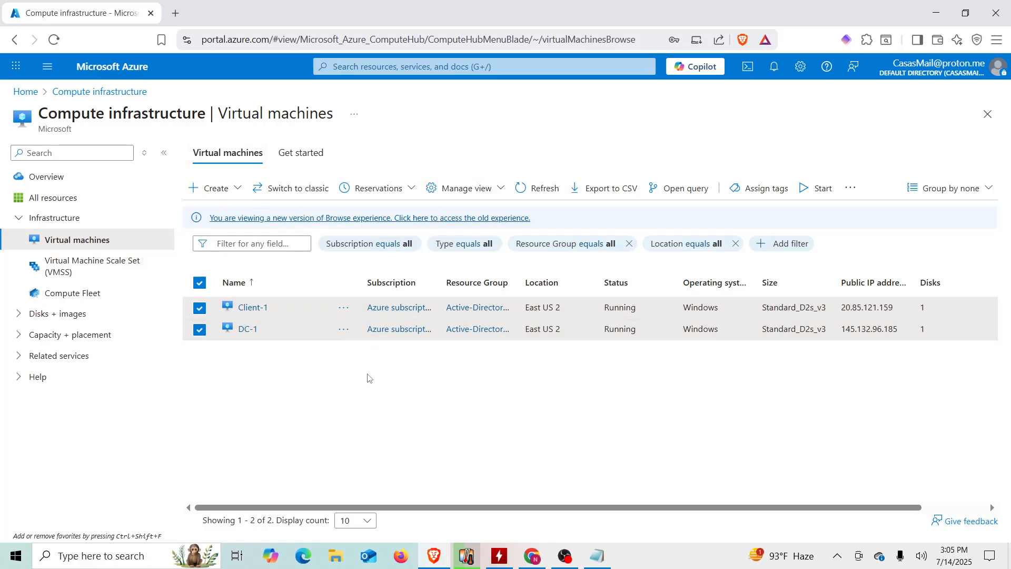
left_click(849, 188)
left_click(868, 238)
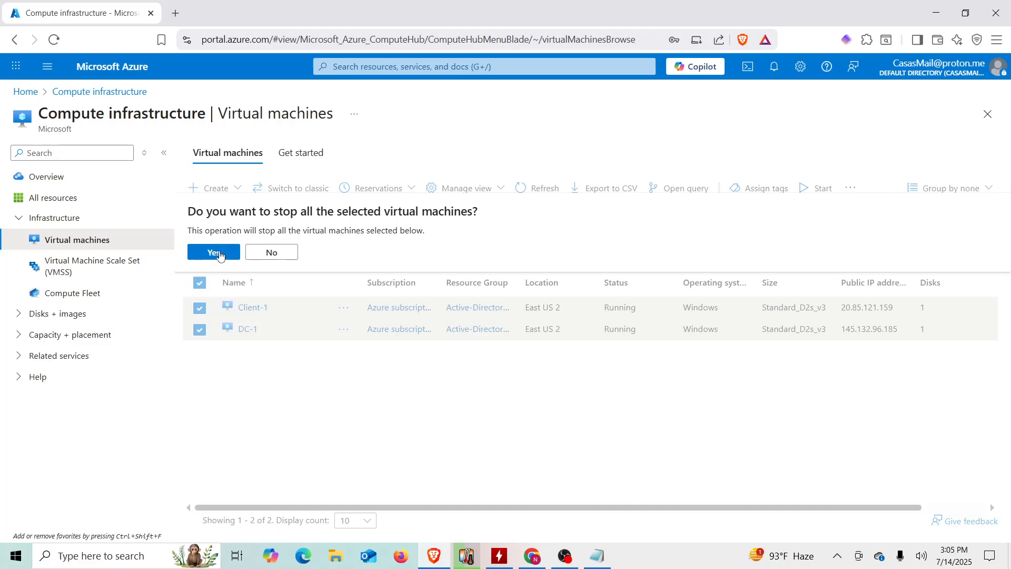
left_click(214, 253)
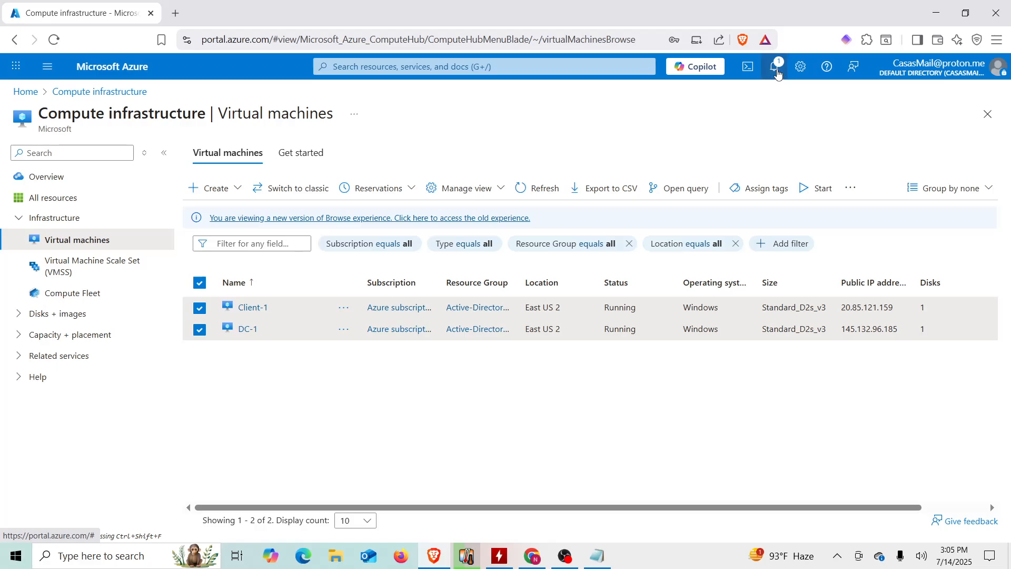
left_click(779, 75)
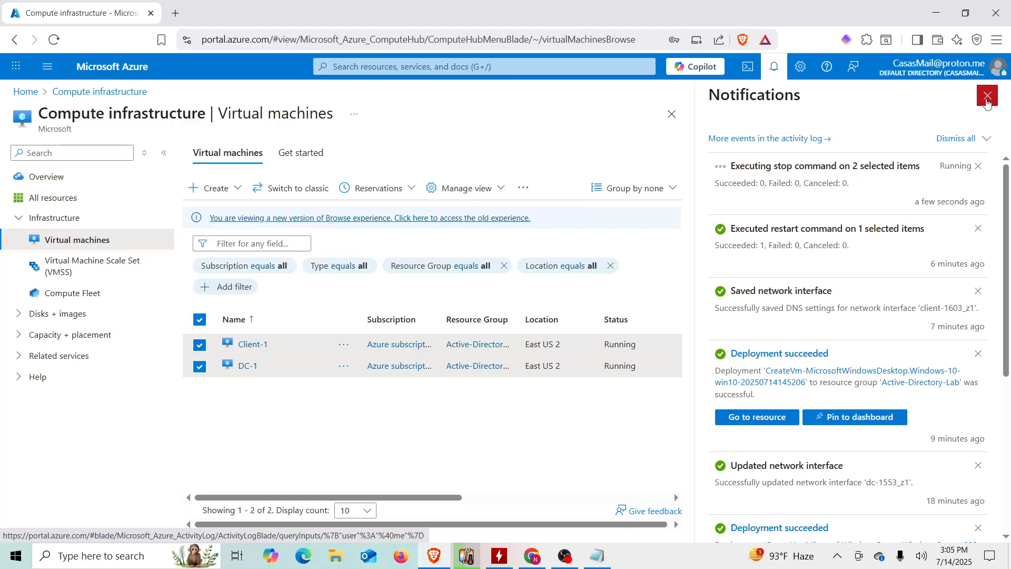
left_click(987, 100)
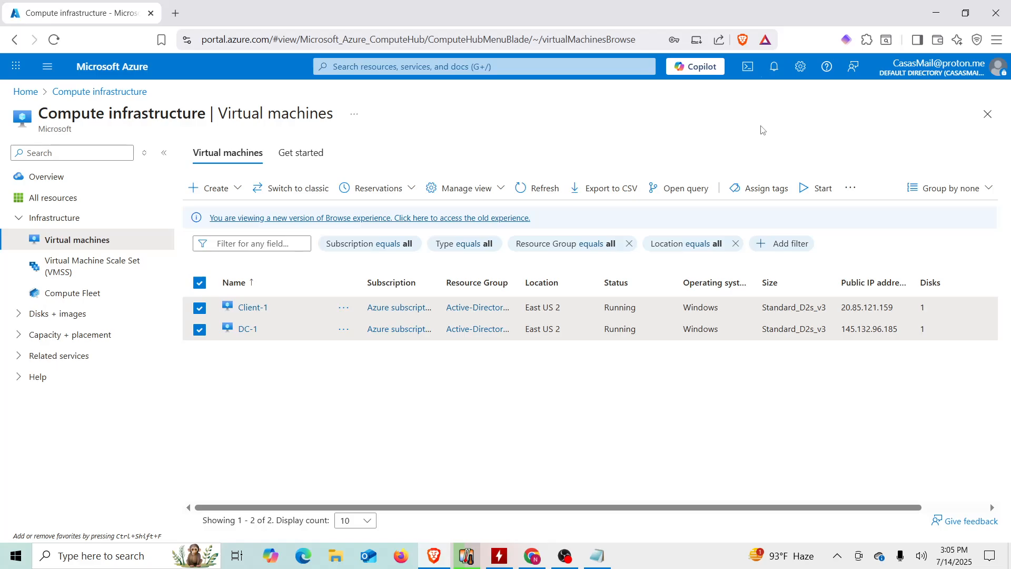